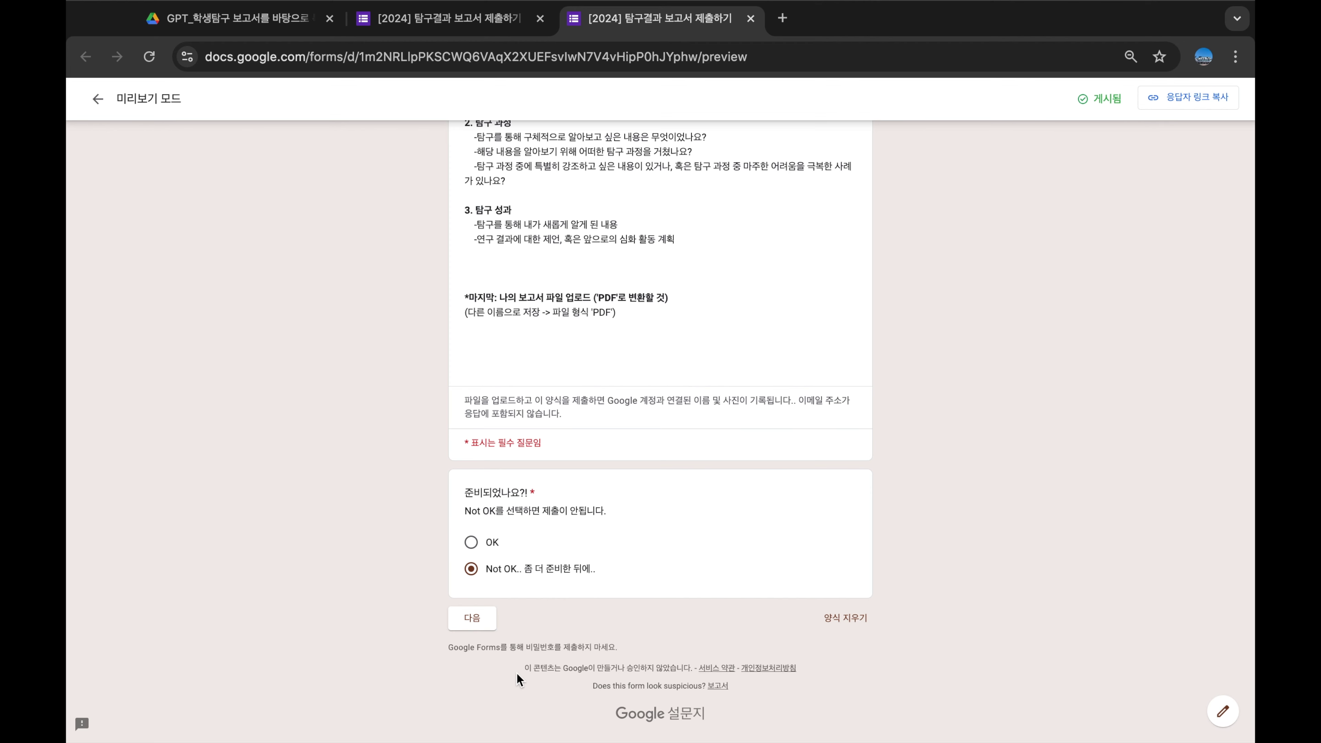
Answer OK to the readiness question and advance to the personal-details page
click(474, 621)
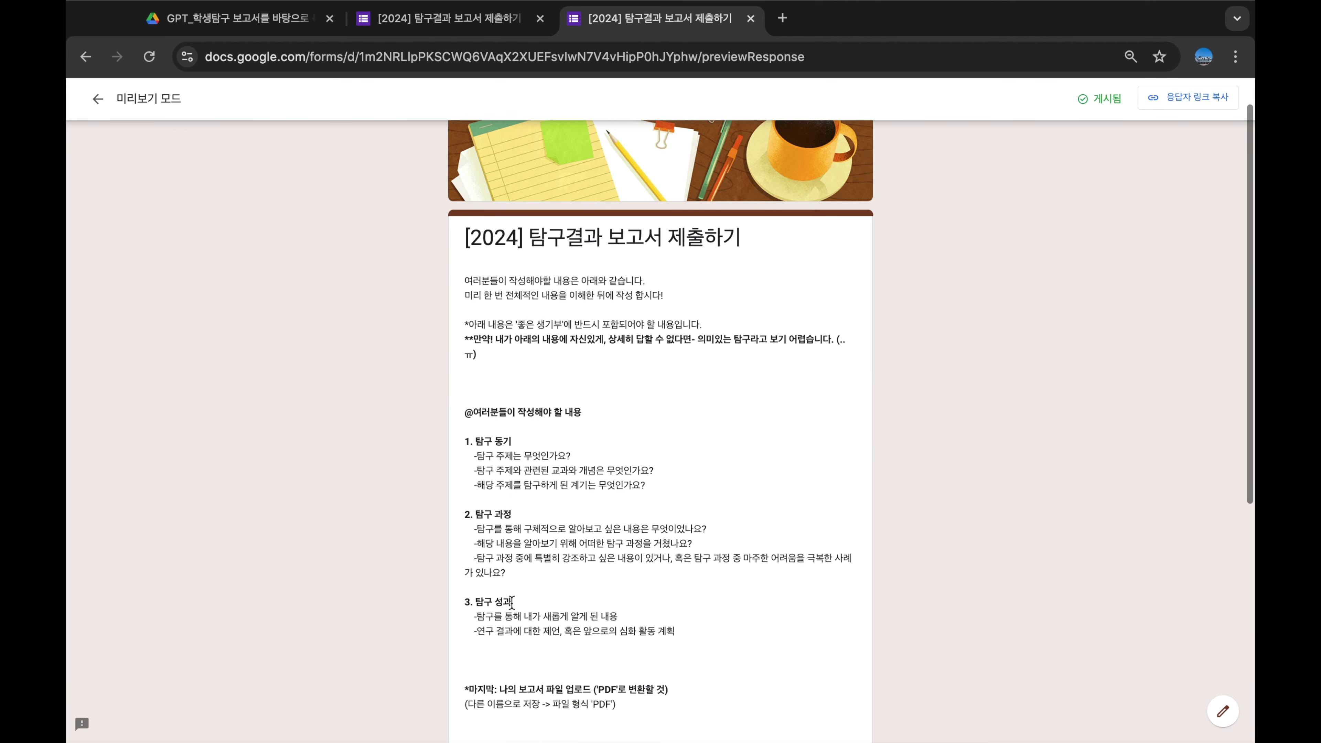
scroll(511, 602, down, 7)
scroll(530, 628, up, 1)
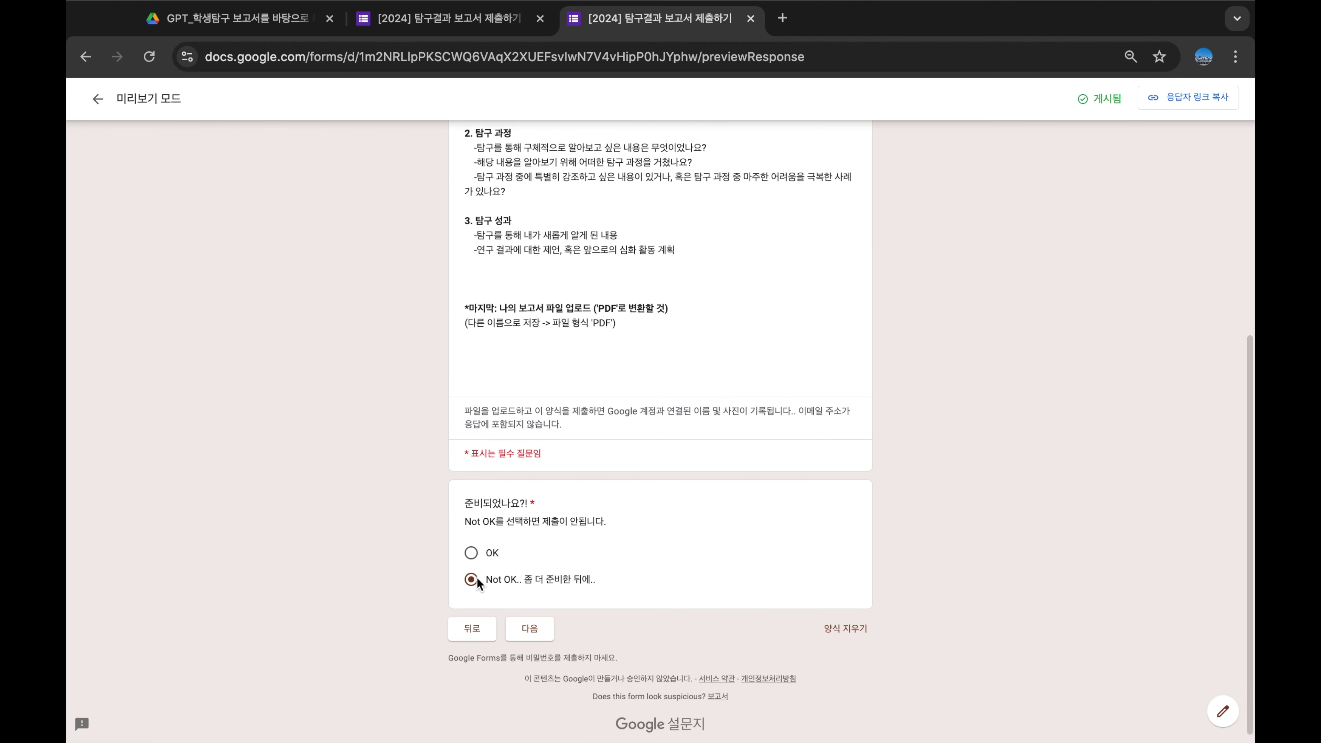
click(471, 552)
click(529, 628)
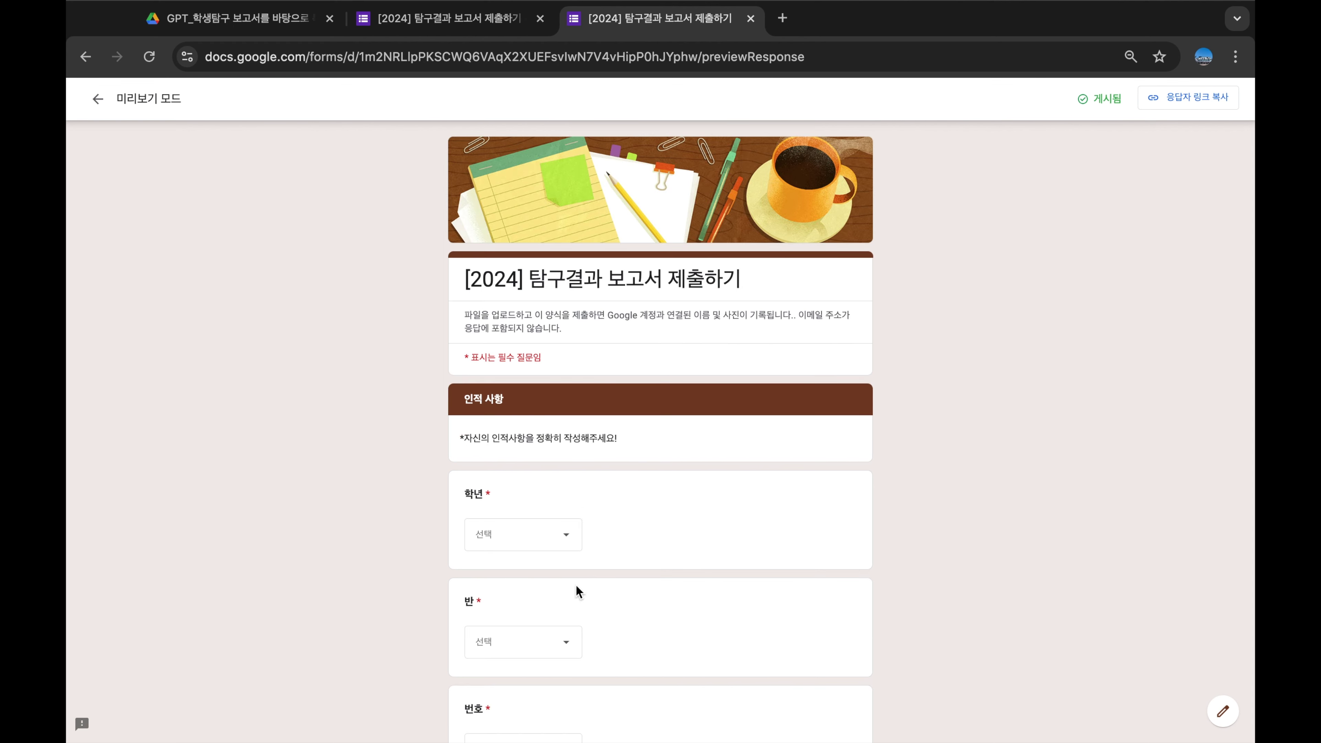
scroll(637, 456, down, 5)
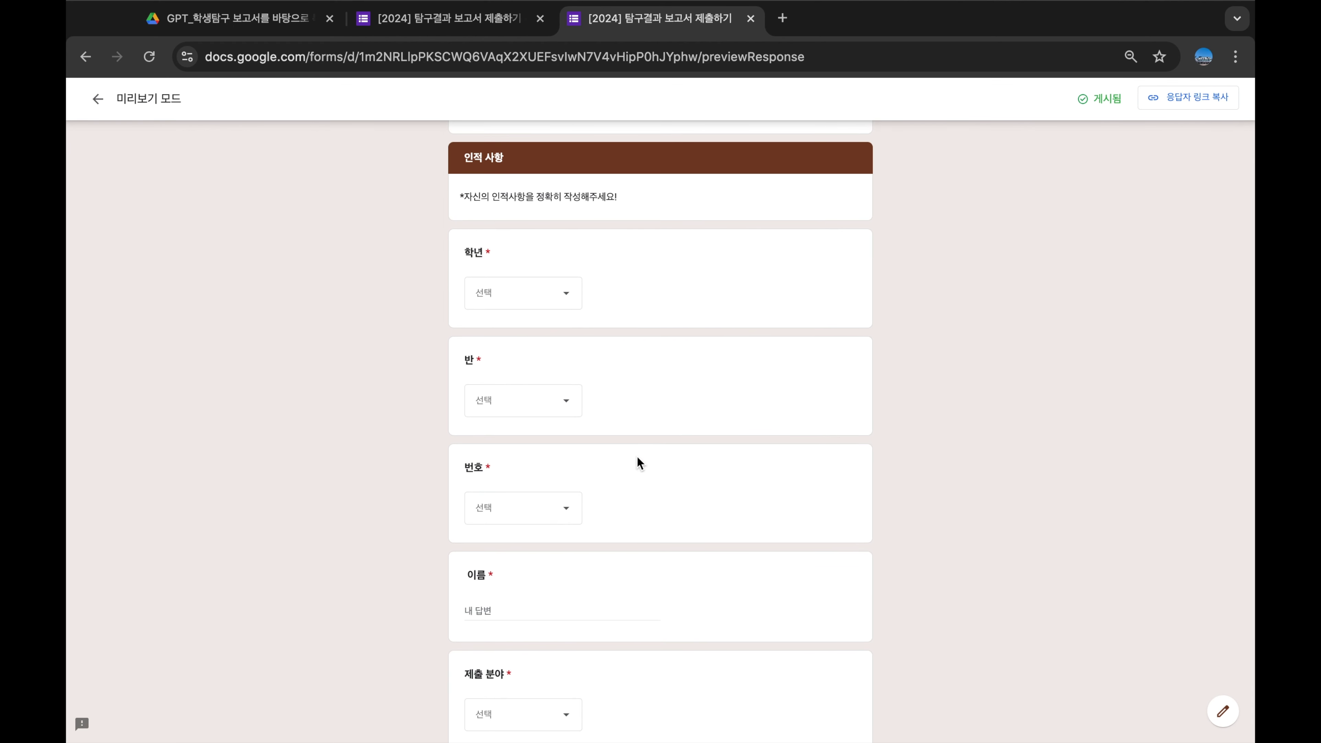
Choose grade 2, class 3 and student number 25
click(533, 301)
click(496, 366)
click(503, 401)
click(494, 501)
scroll(708, 440, down, 3)
click(524, 366)
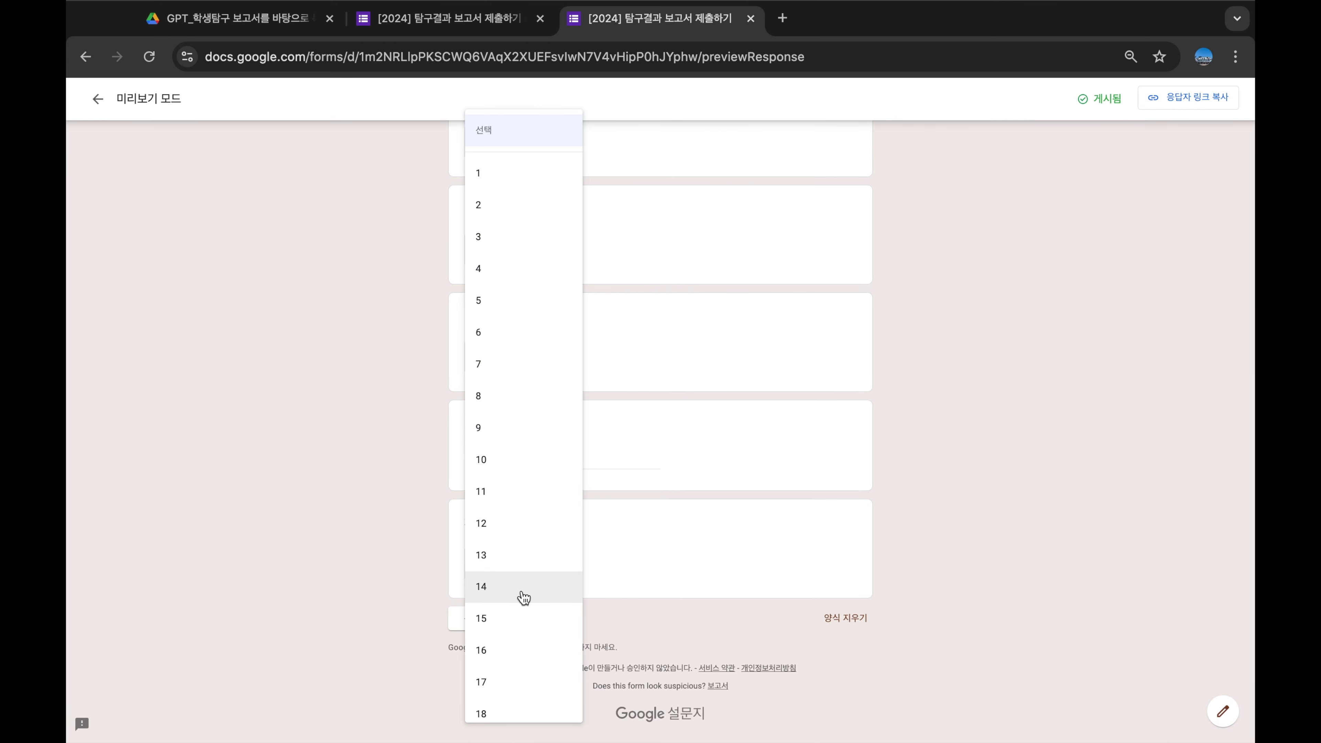
scroll(520, 598, down, 3)
click(509, 641)
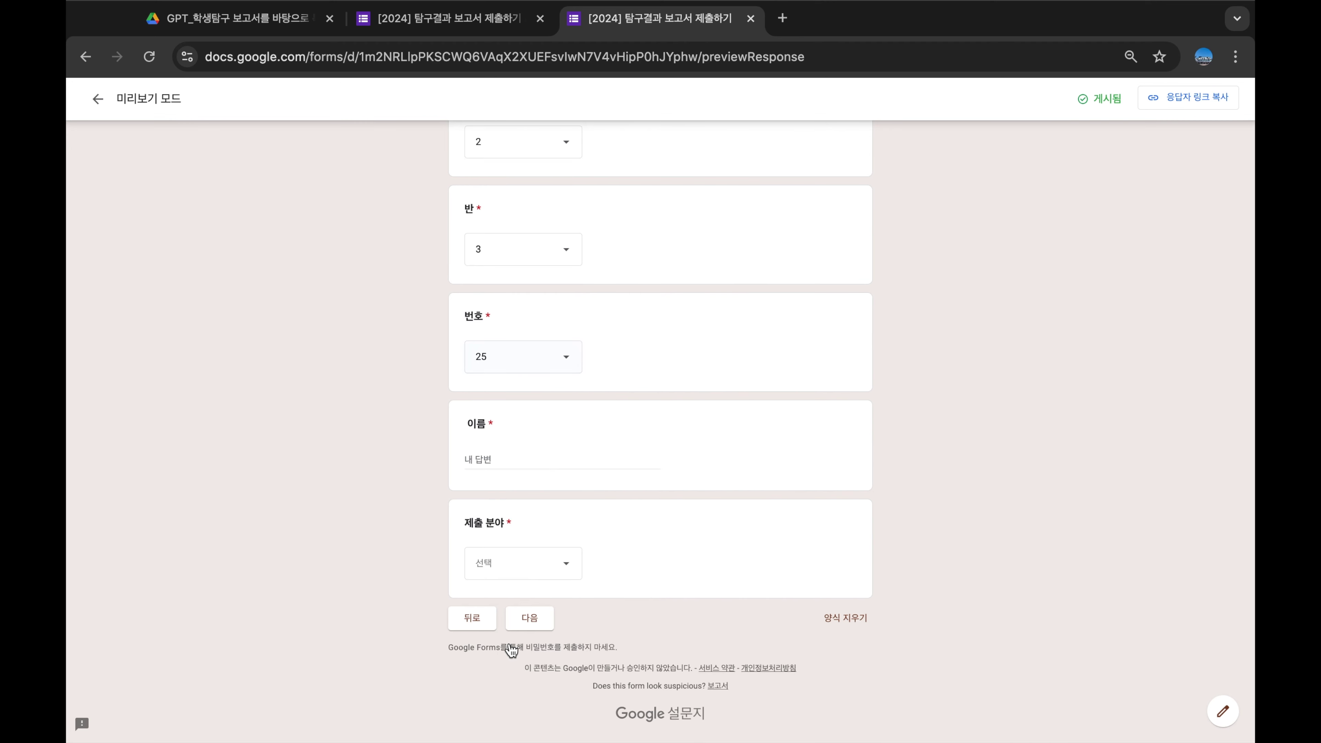
Enter the student's name, pick 과세특 as the submission field, and go on
click(529, 457)
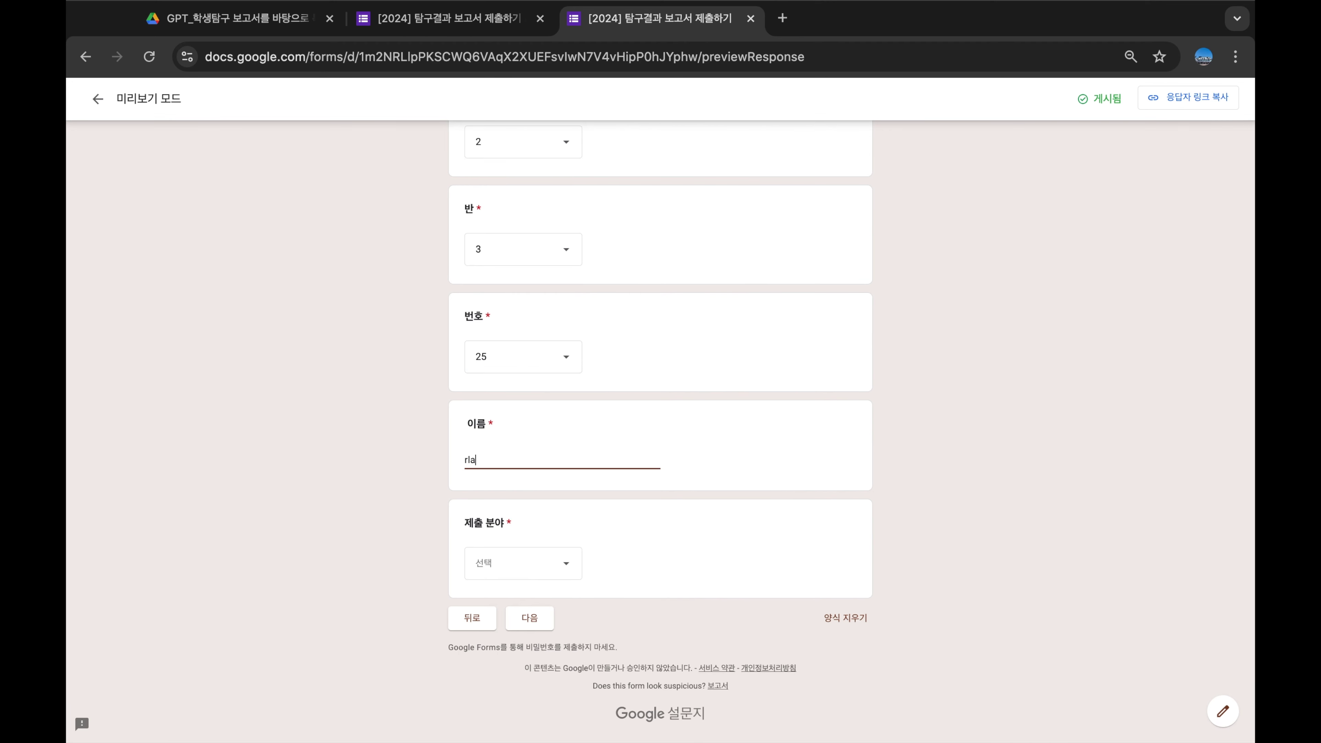
click(547, 566)
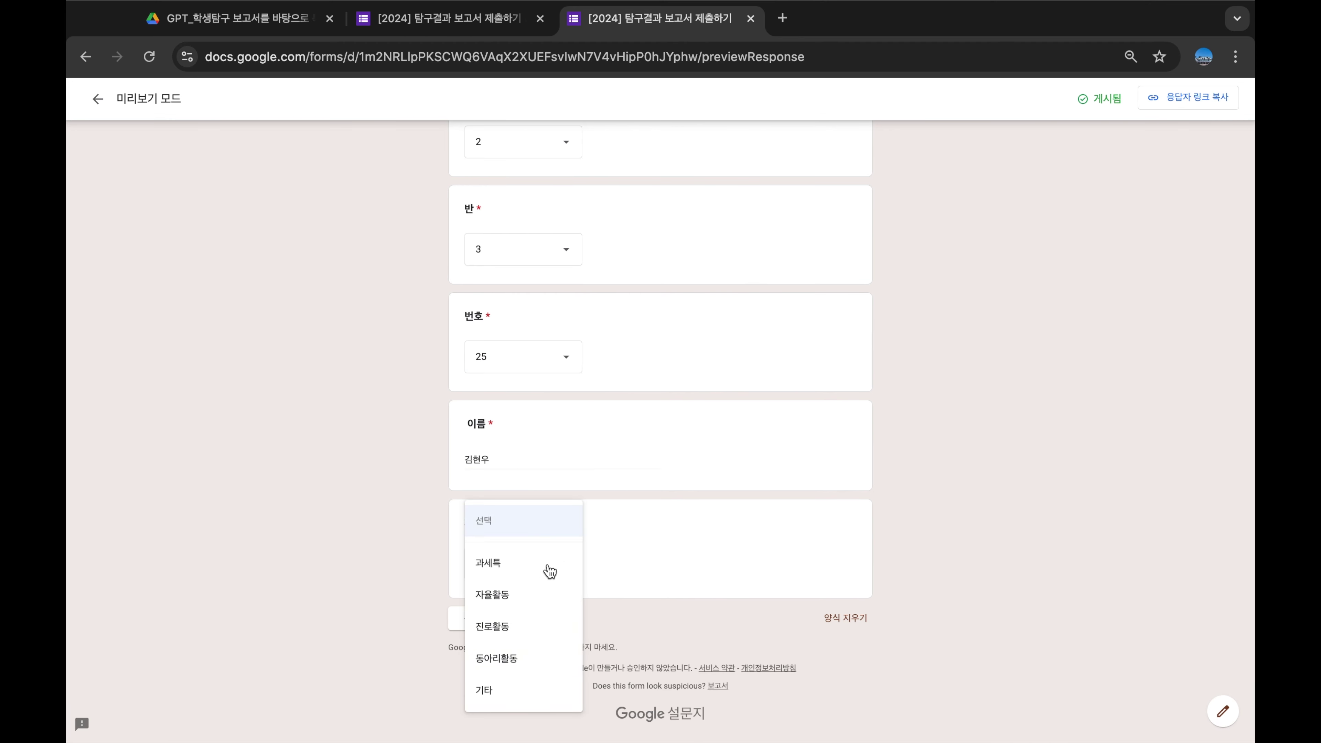
click(510, 565)
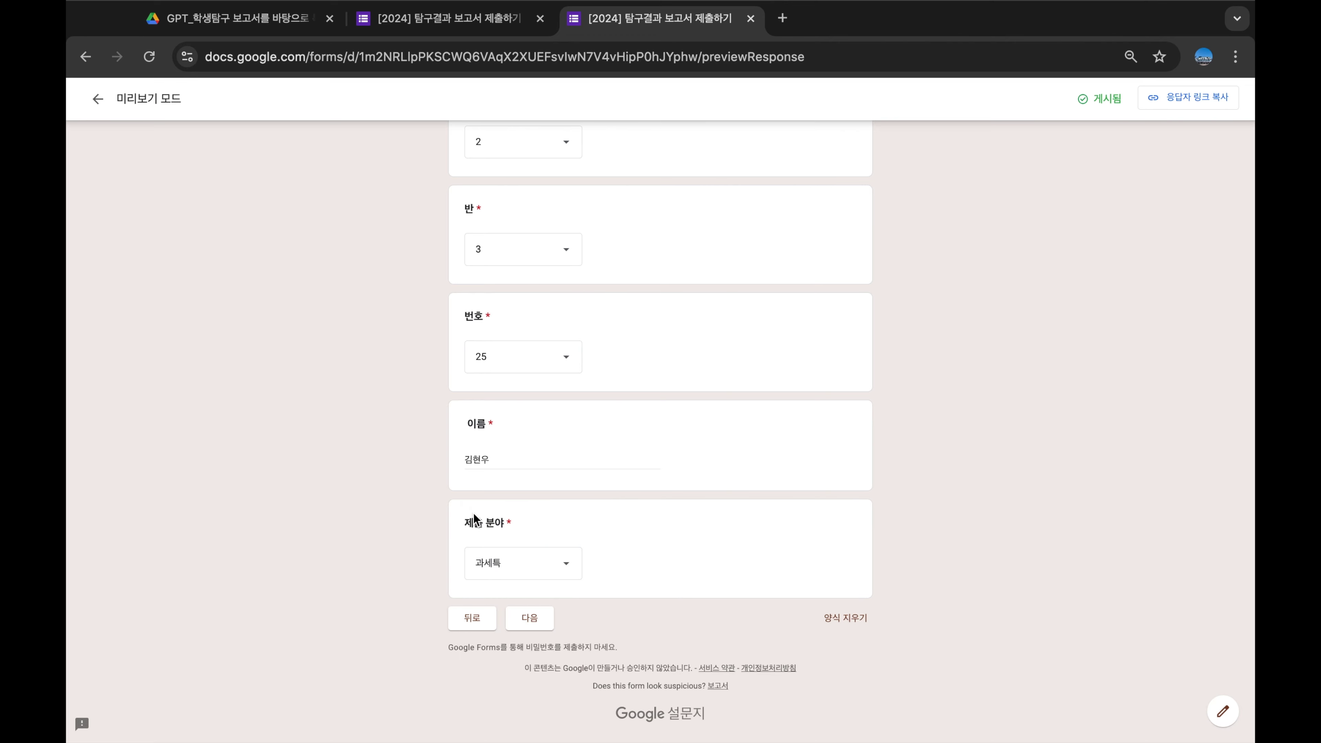
click(535, 618)
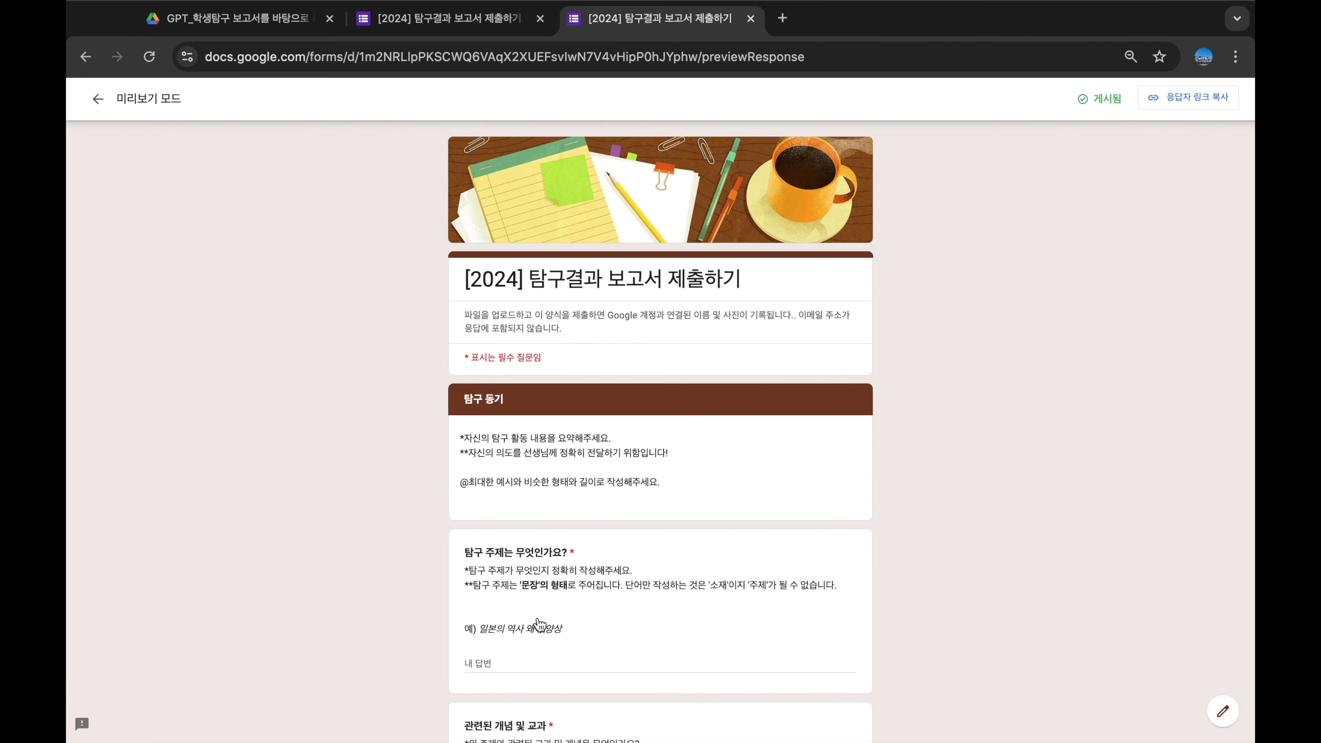
Highlight the 탐구 동기 page's instruction lines to point them out
scroll(616, 451, down, 5)
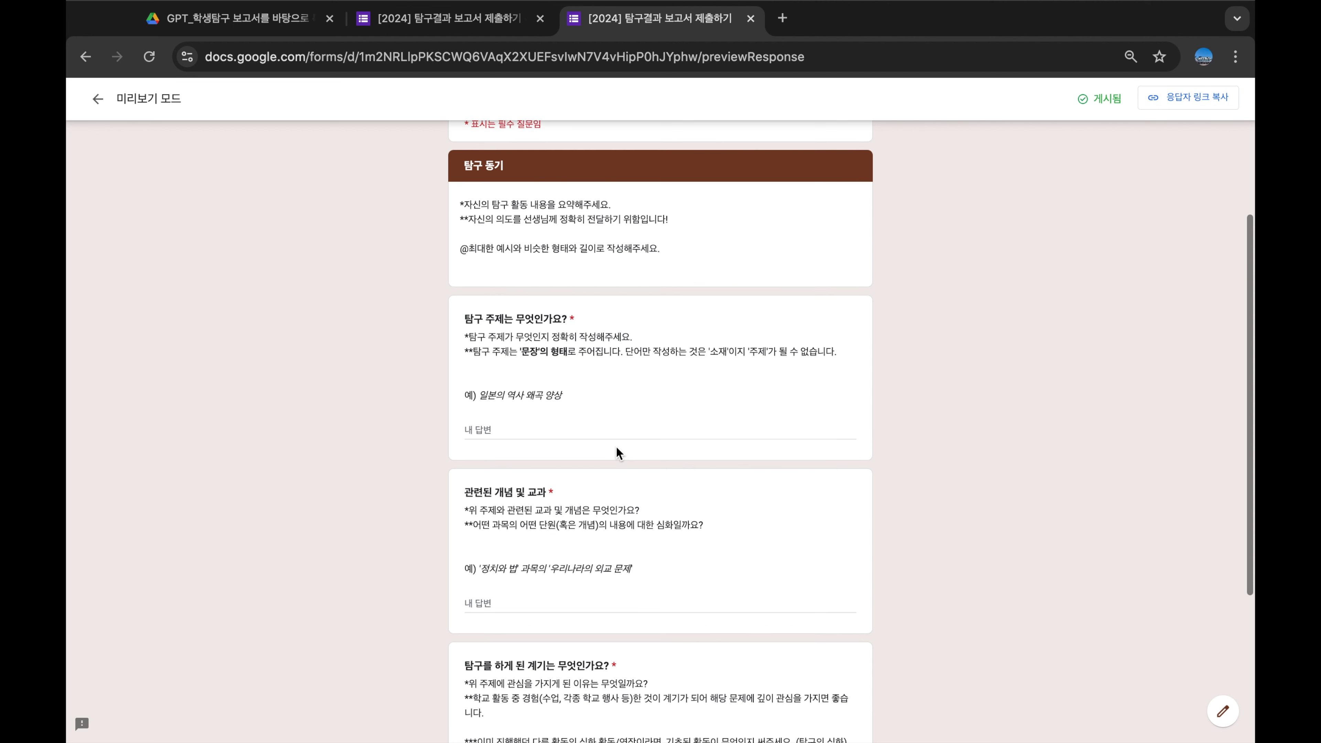
drag(464, 204, 616, 208)
click(616, 206)
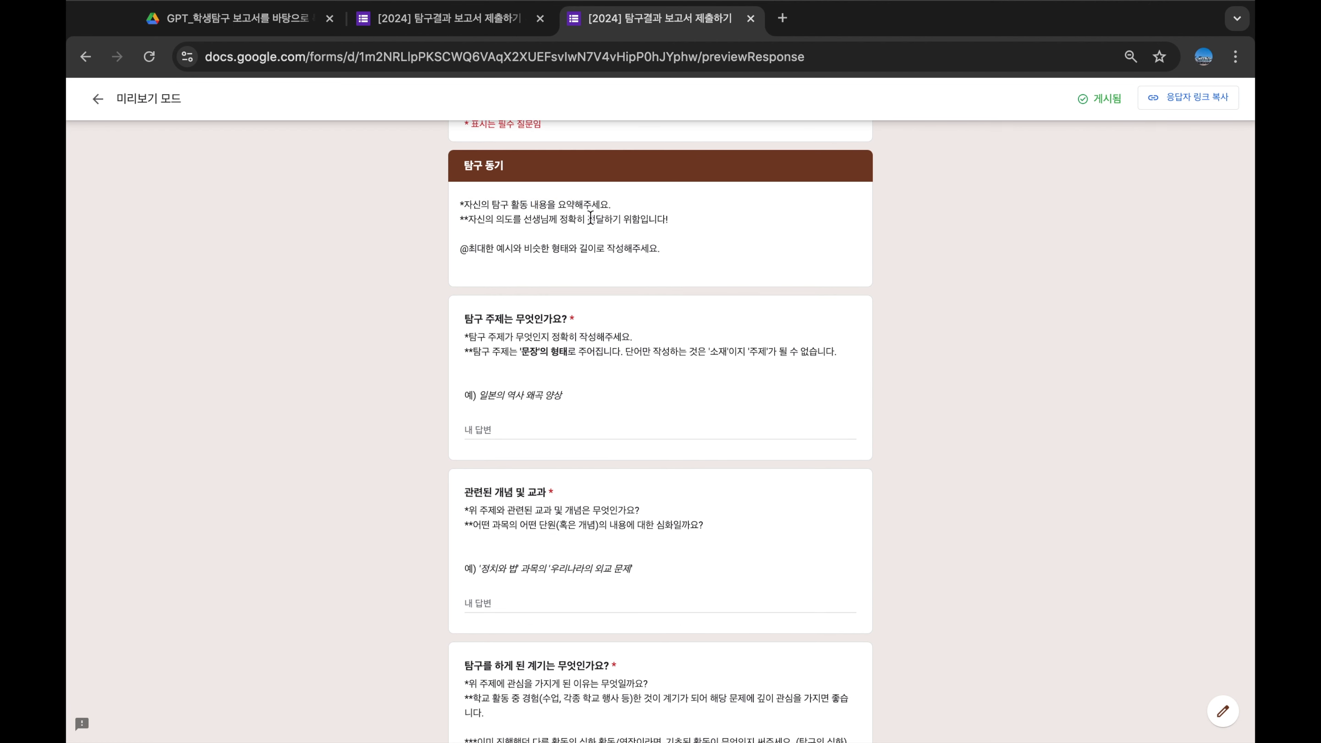
drag(472, 224, 599, 230)
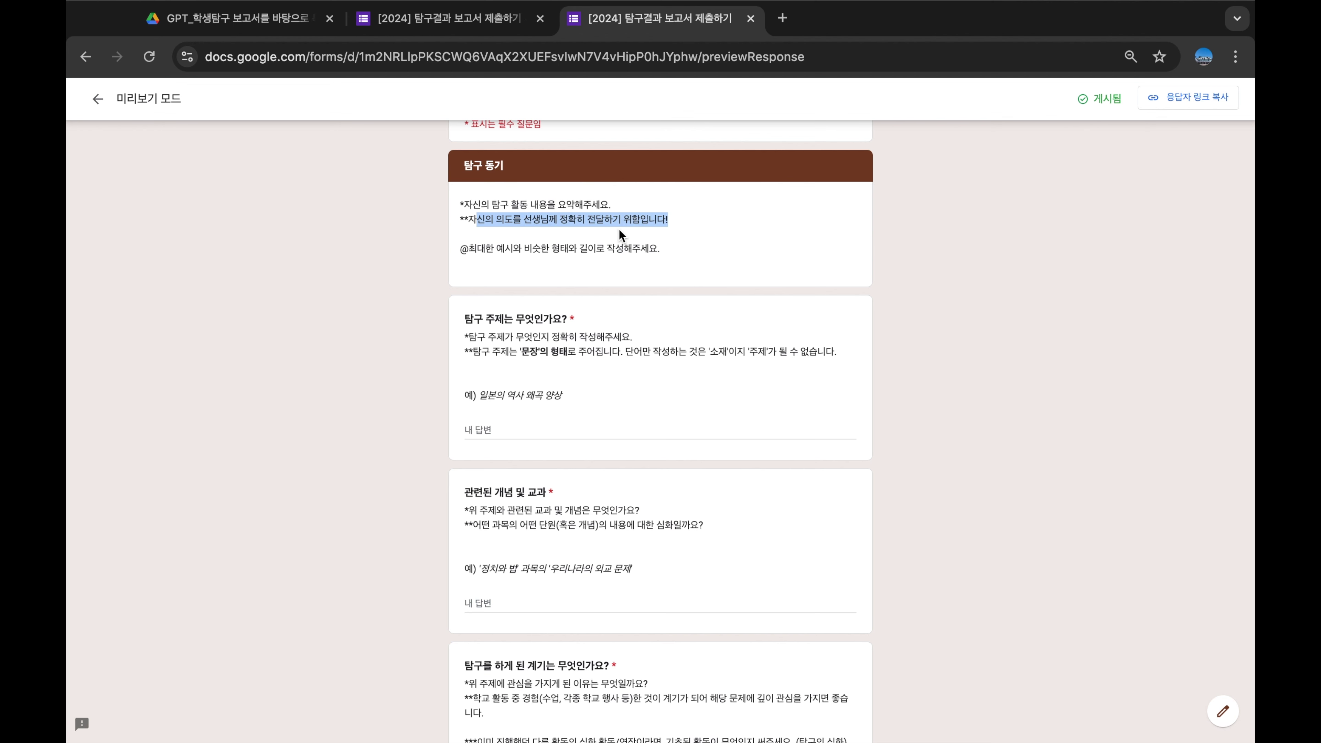
click(669, 240)
scroll(669, 247, down, 1)
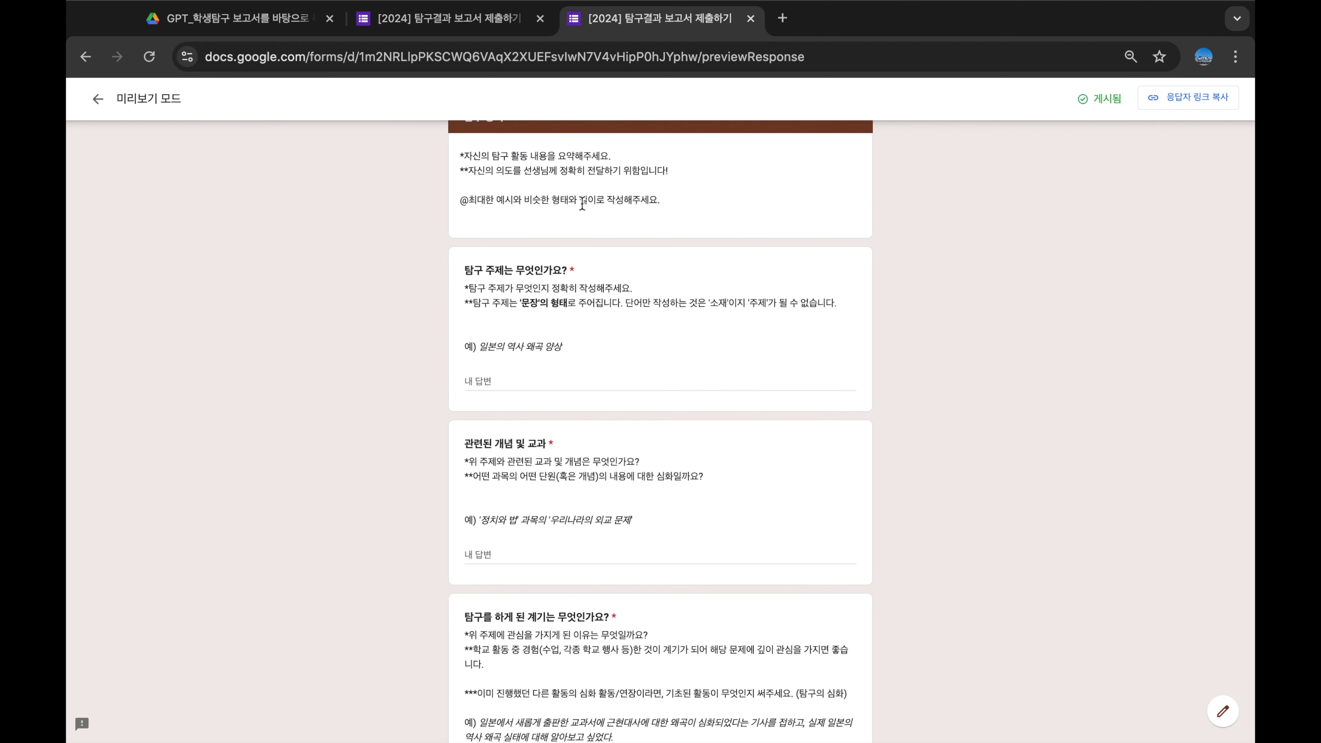
scroll(661, 243, down, 3)
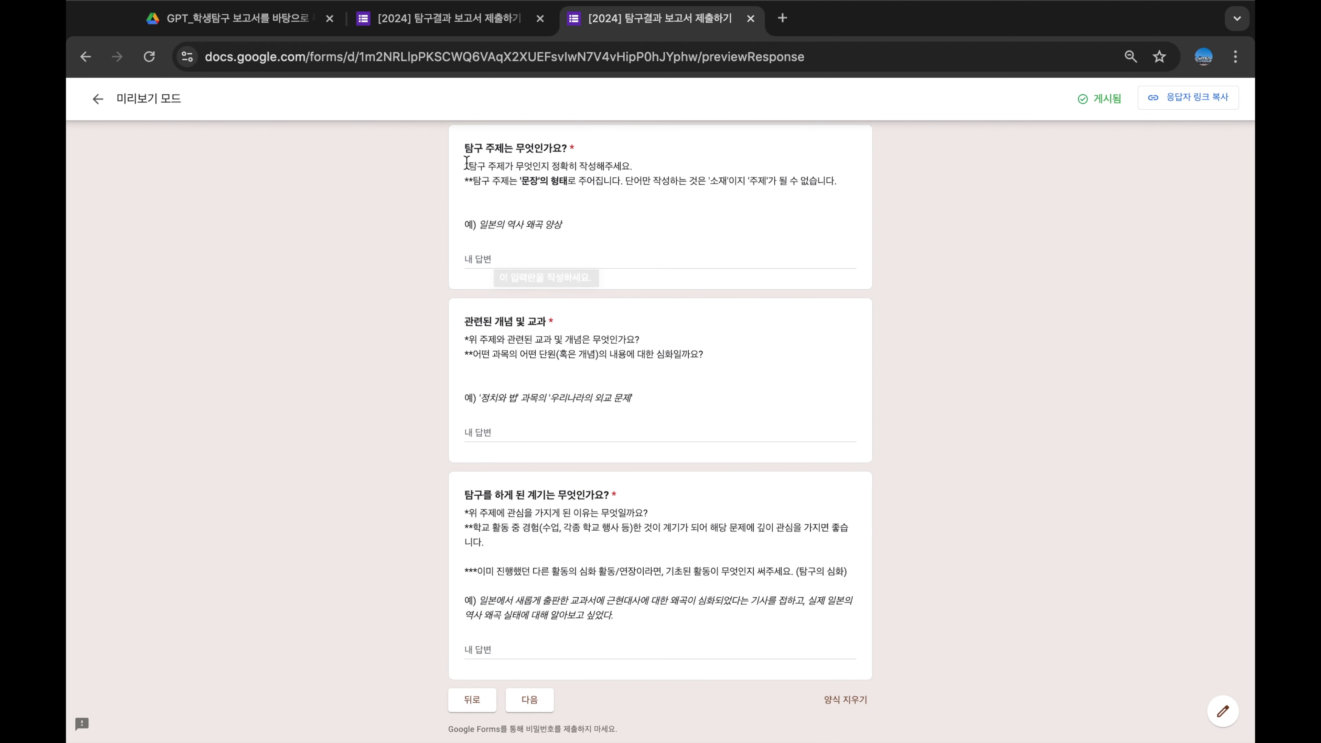
Answer the topic with 일본의 역사 왜곡 양상 and the related concept with 우리나라의 외교문제
drag(464, 163, 842, 180)
click(888, 227)
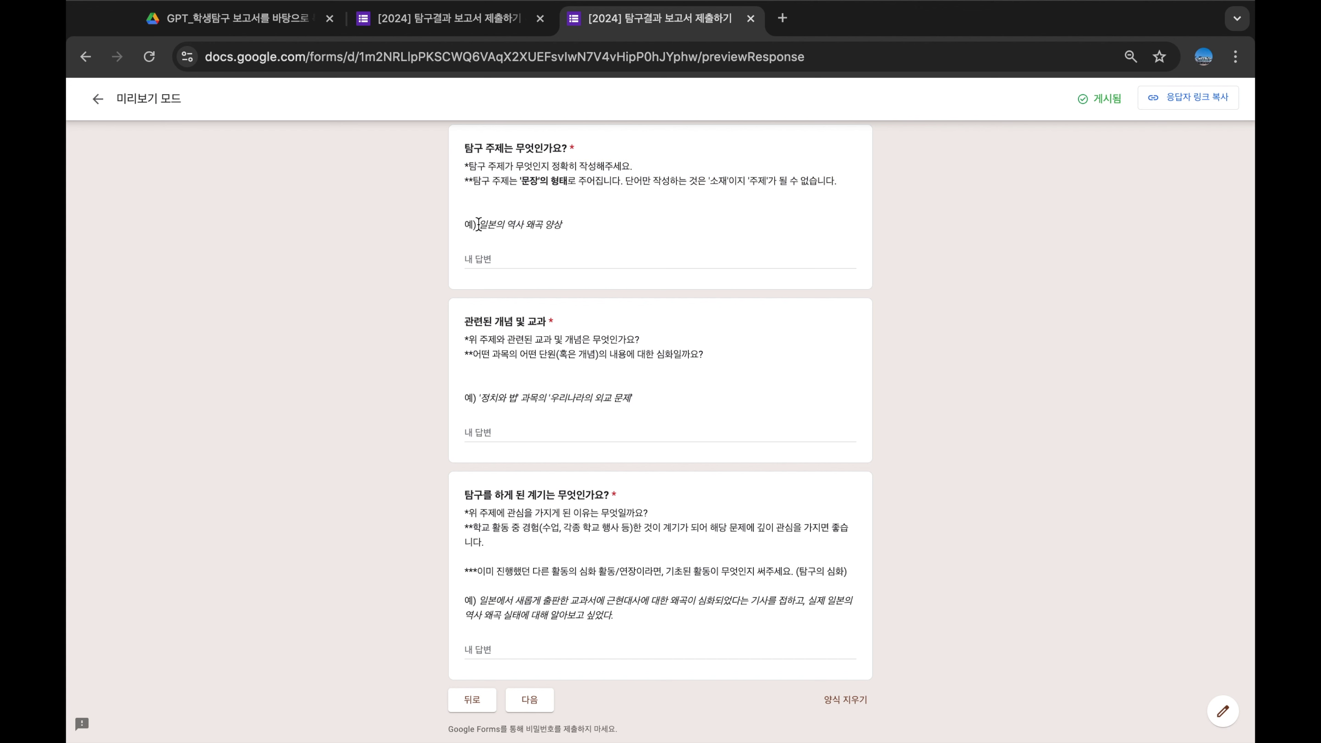
drag(478, 224, 561, 223)
key(super+c)
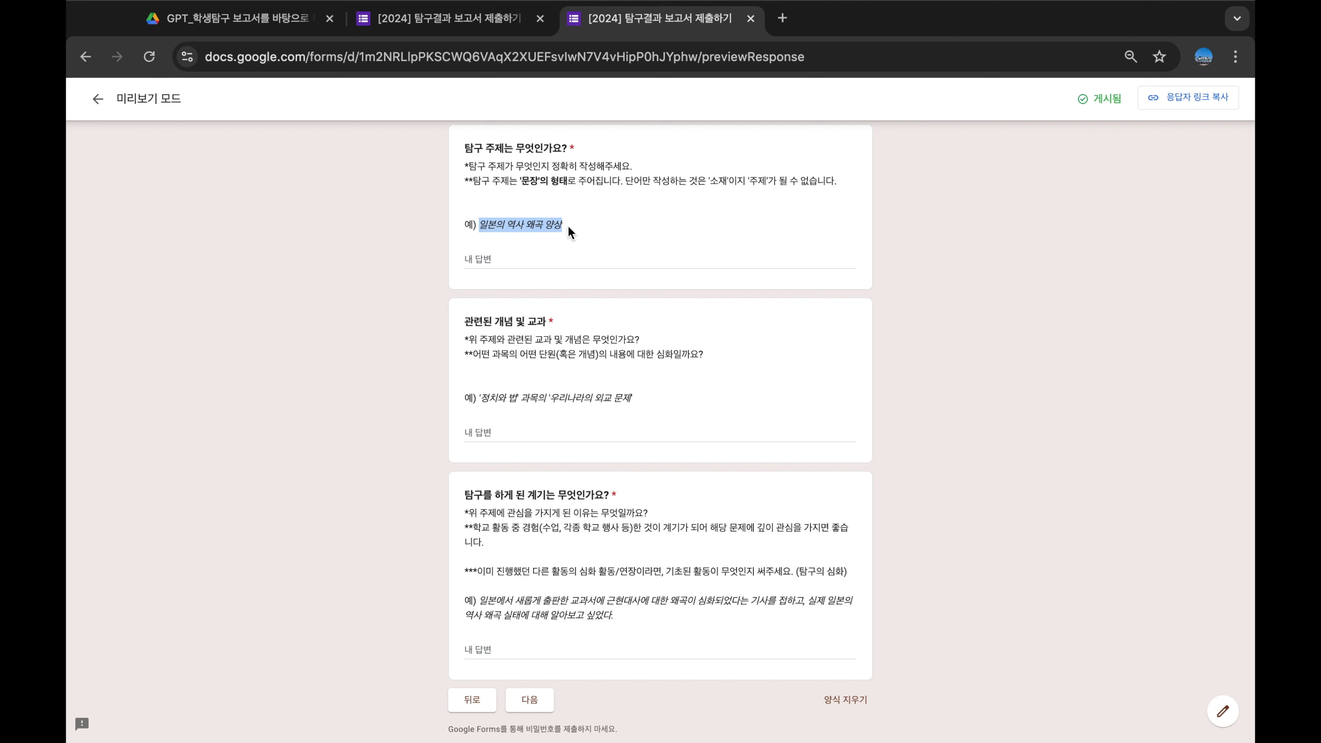
click(488, 257)
key(super+v)
click(816, 359)
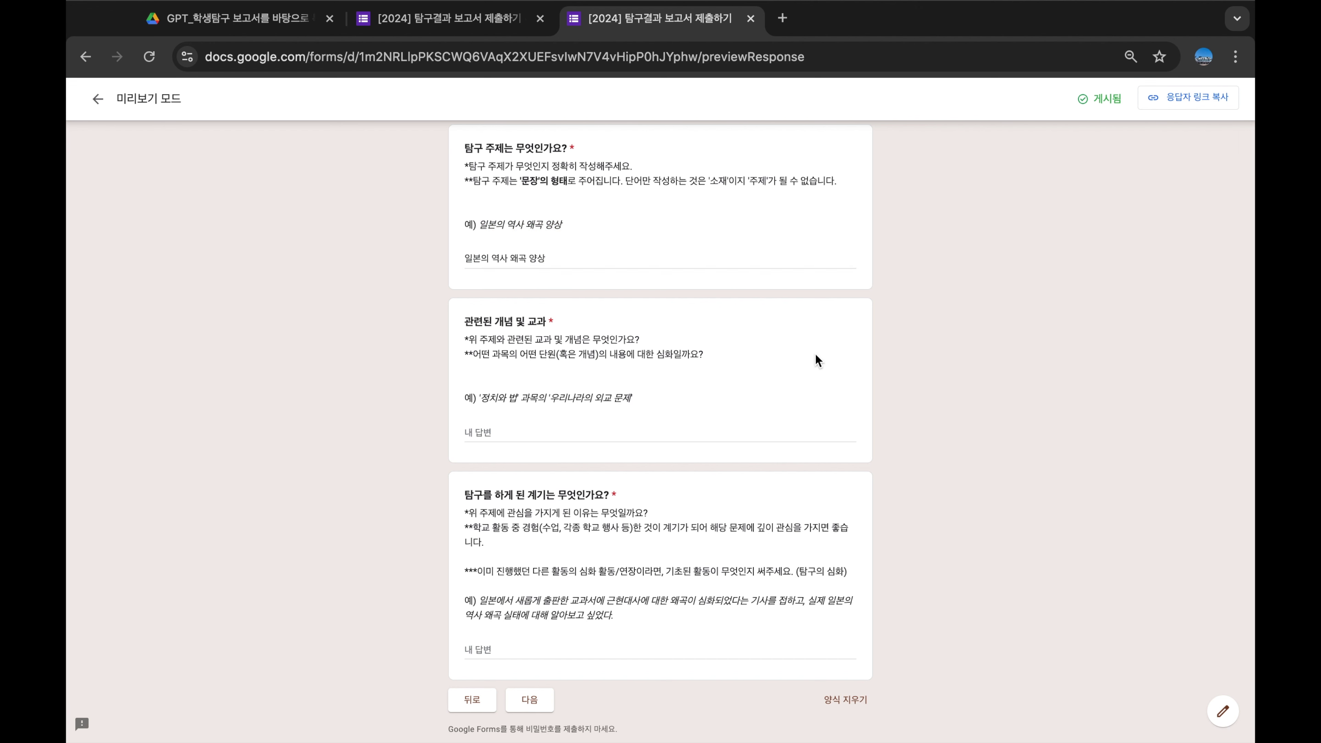
scroll(816, 360, down, 2)
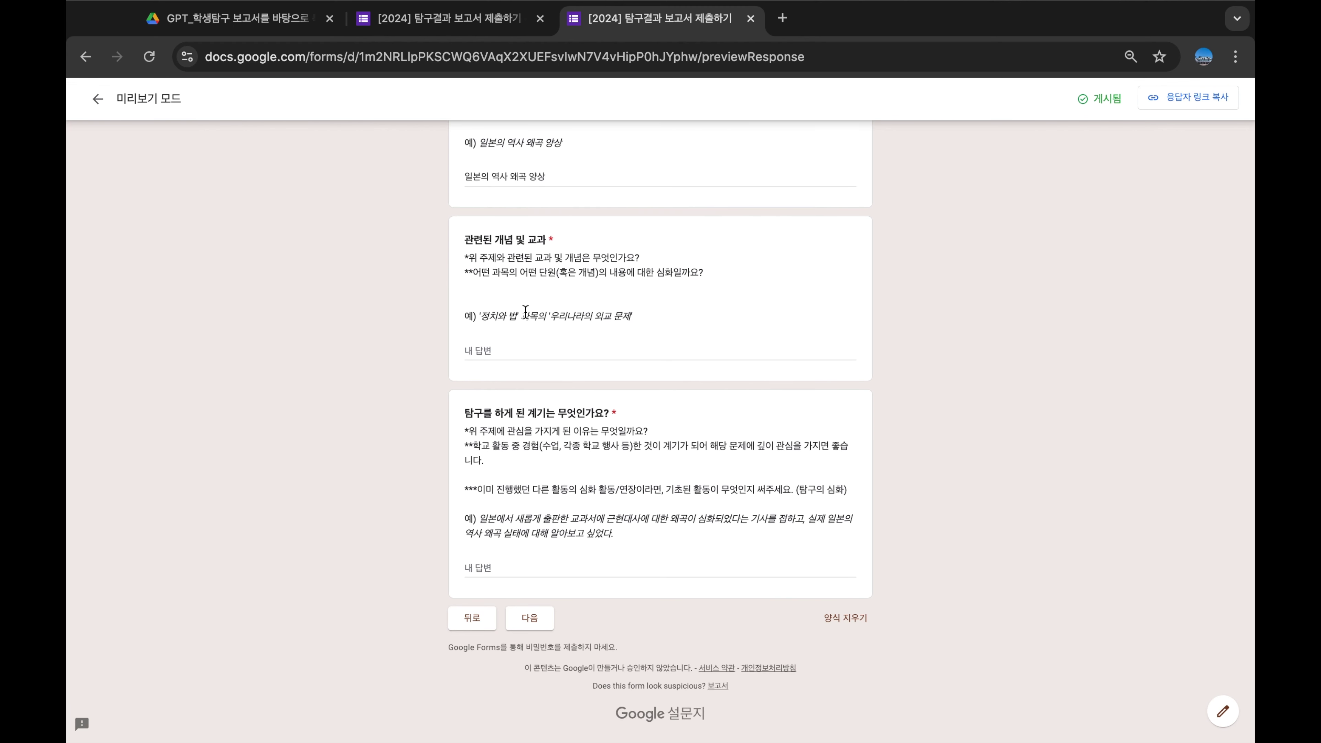
click(571, 345)
text(우리나라의 외교문제)
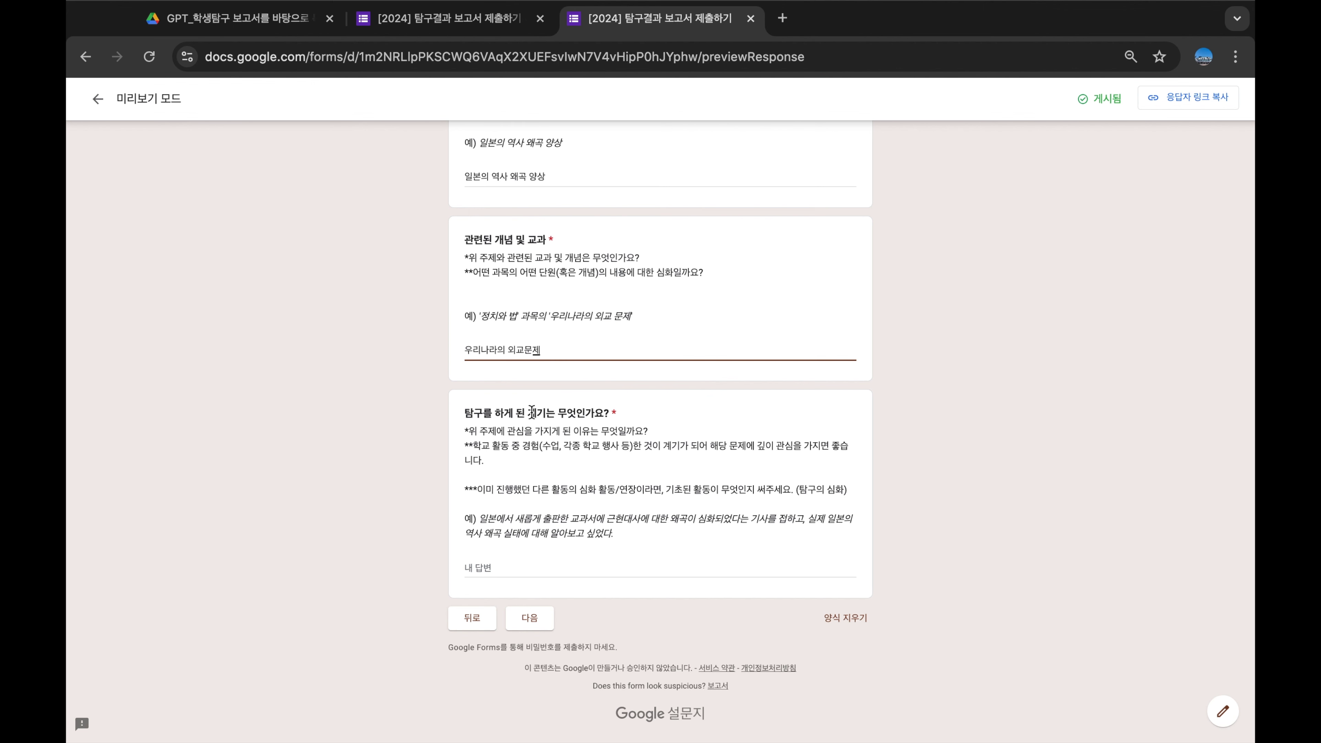
Paste the example motivation sentence as the 계기 answer and continue to the next page
drag(529, 408, 545, 412)
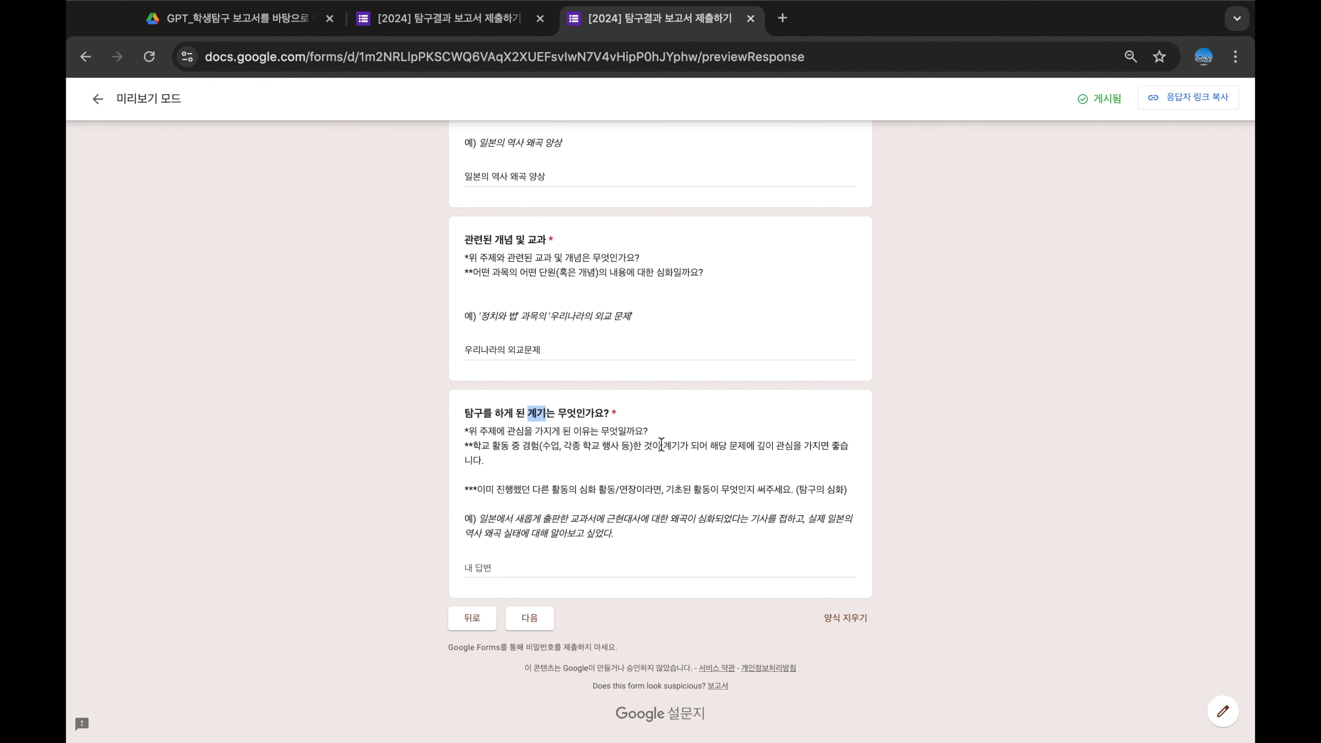
scroll(633, 415, up, 5)
scroll(631, 414, down, 2)
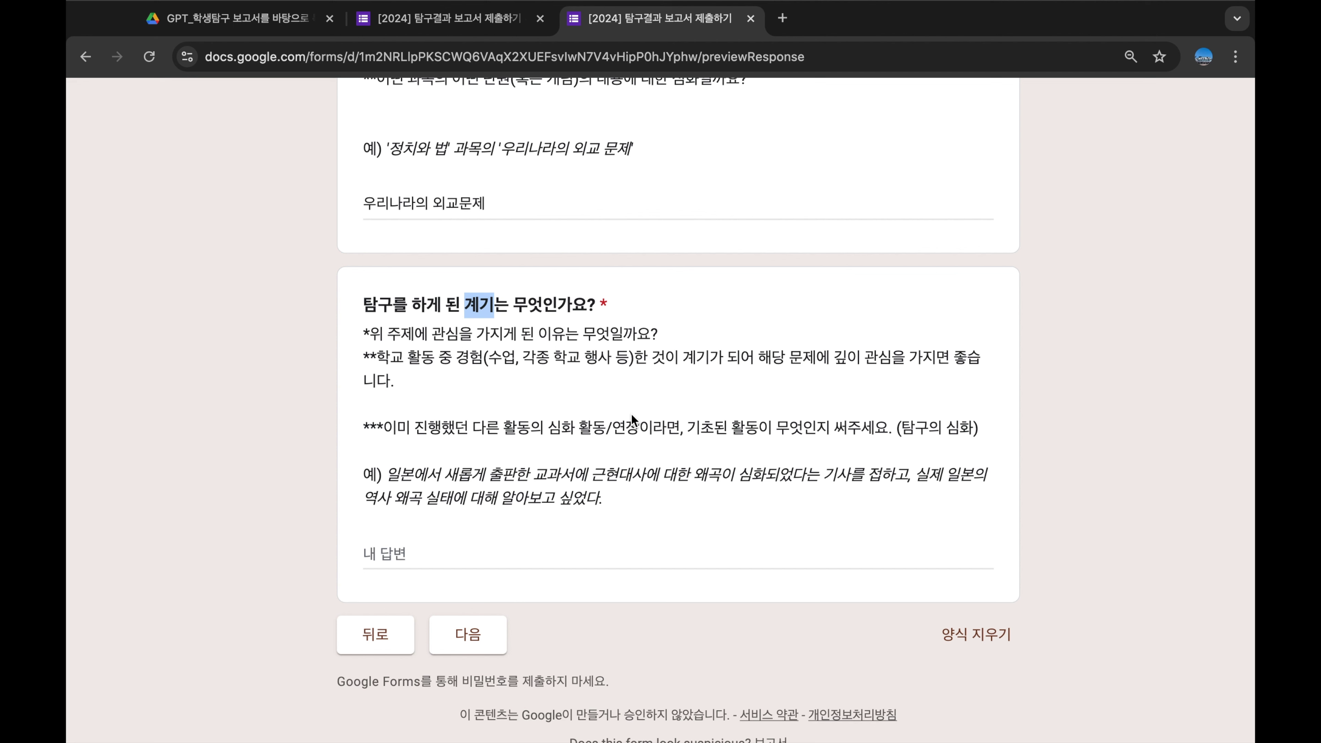
click(631, 414)
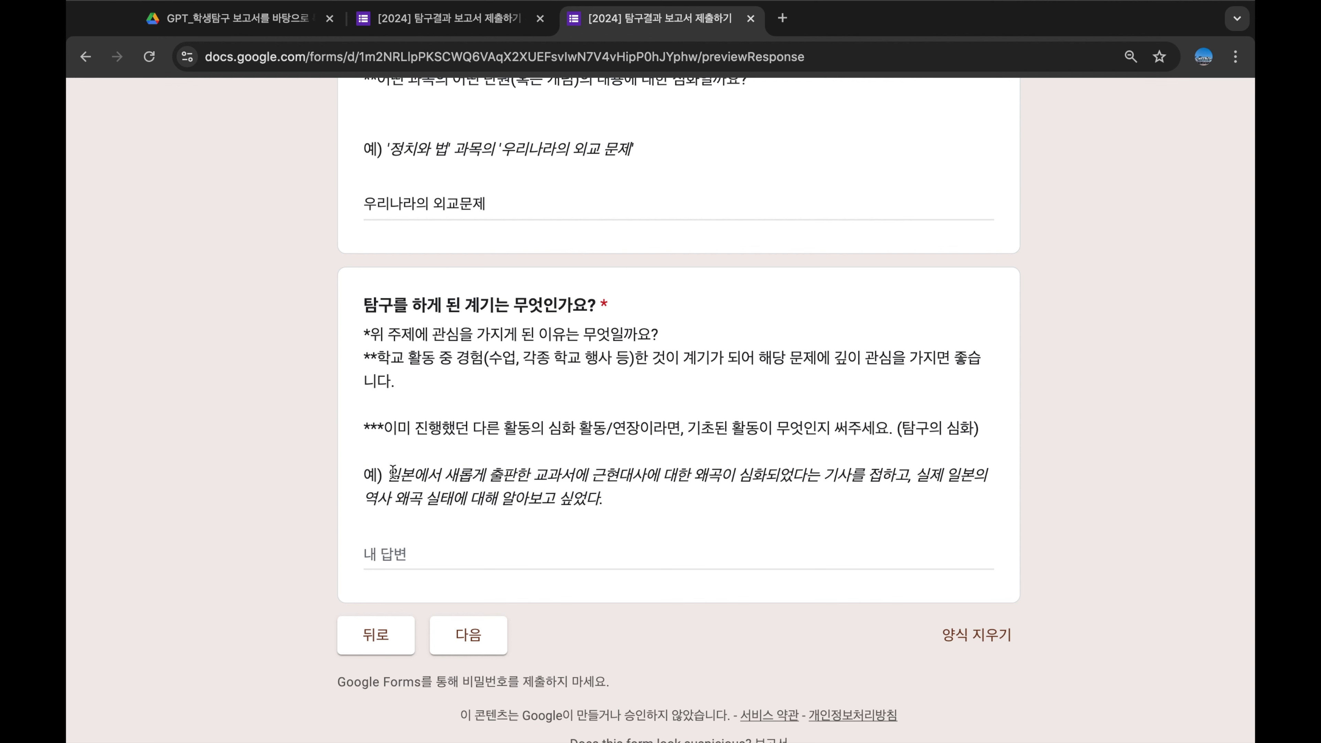
drag(387, 474, 621, 499)
key(super+c)
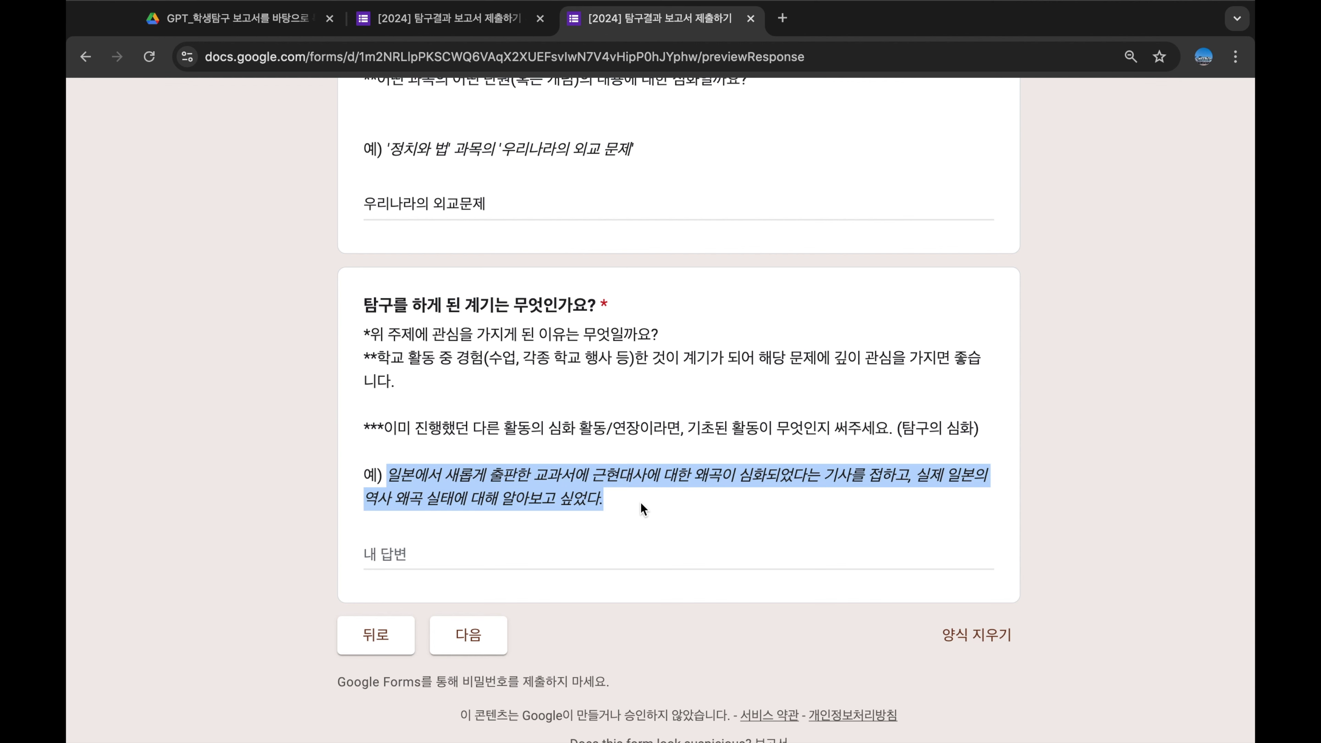
click(444, 561)
key(super+v)
click(480, 651)
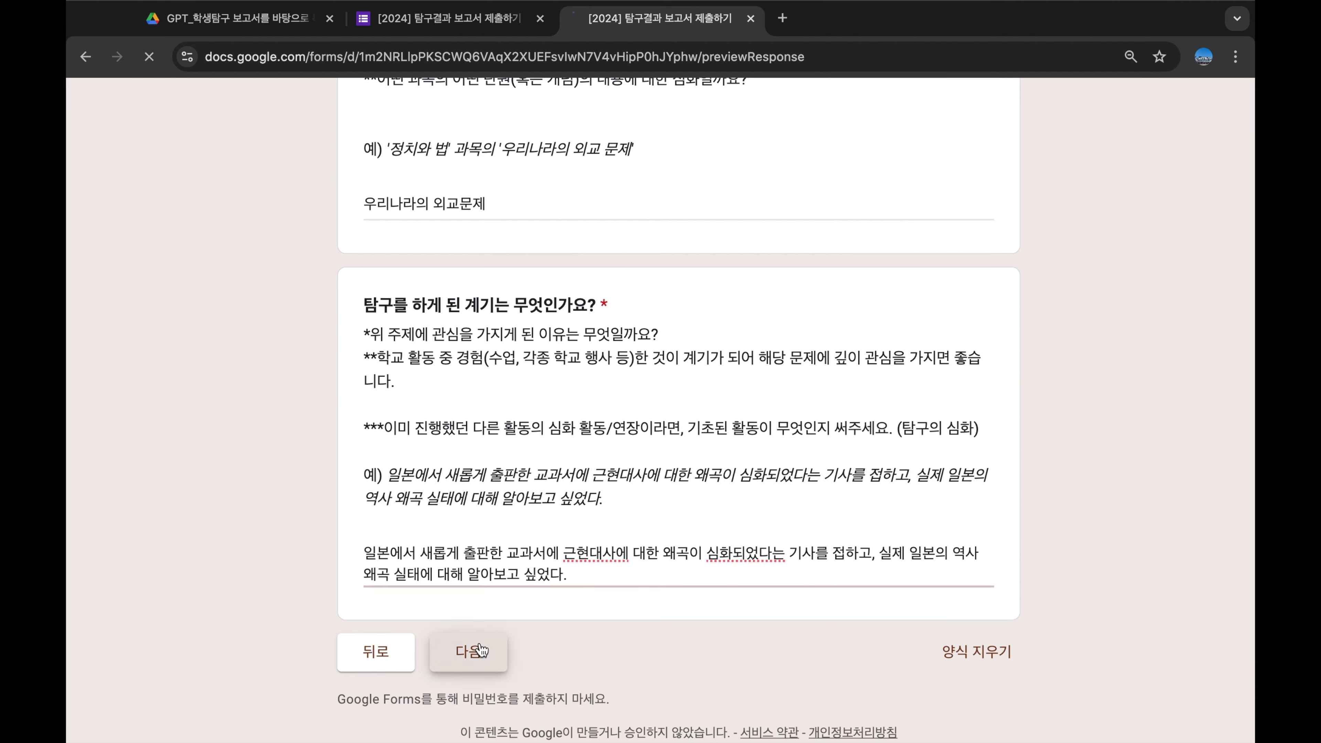
Highlight the 탐구의 과정 heading and the first question's title and description
scroll(562, 459, down, 6)
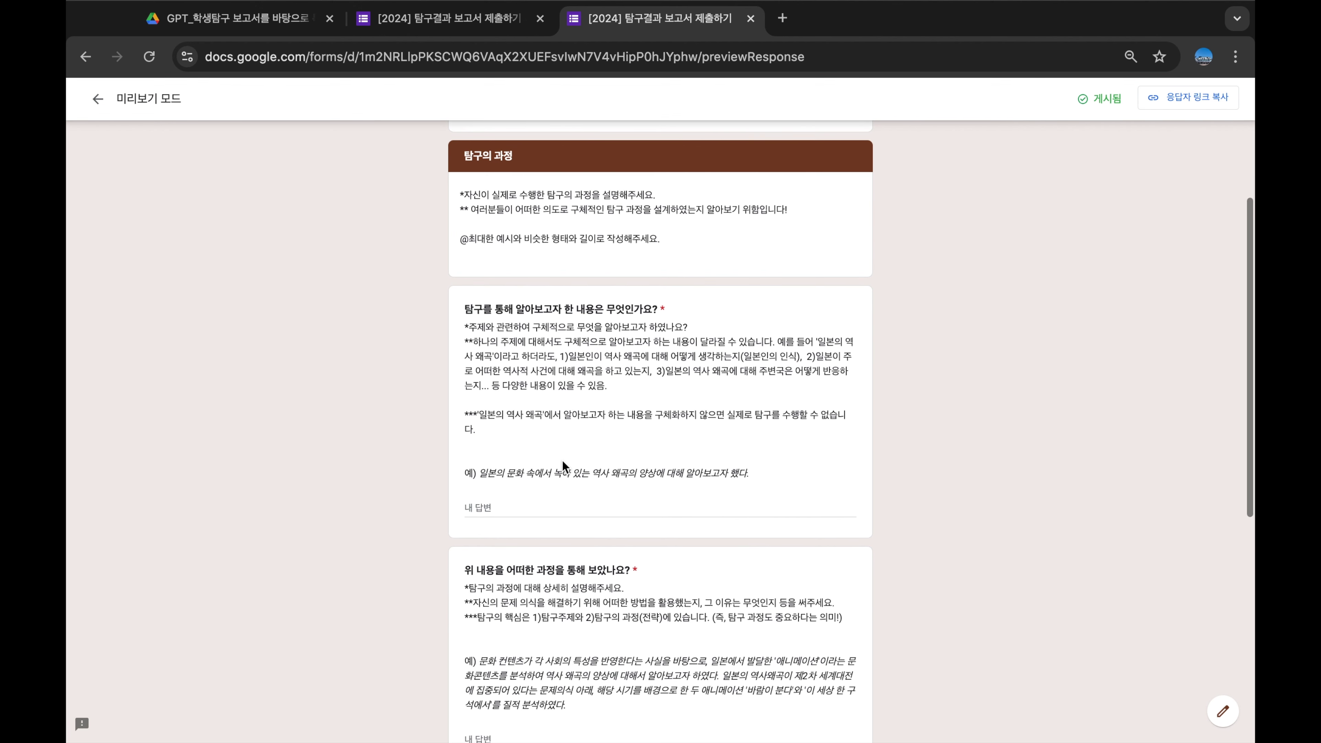
drag(458, 158, 580, 211)
click(502, 221)
scroll(449, 345, down, 1)
click(576, 309)
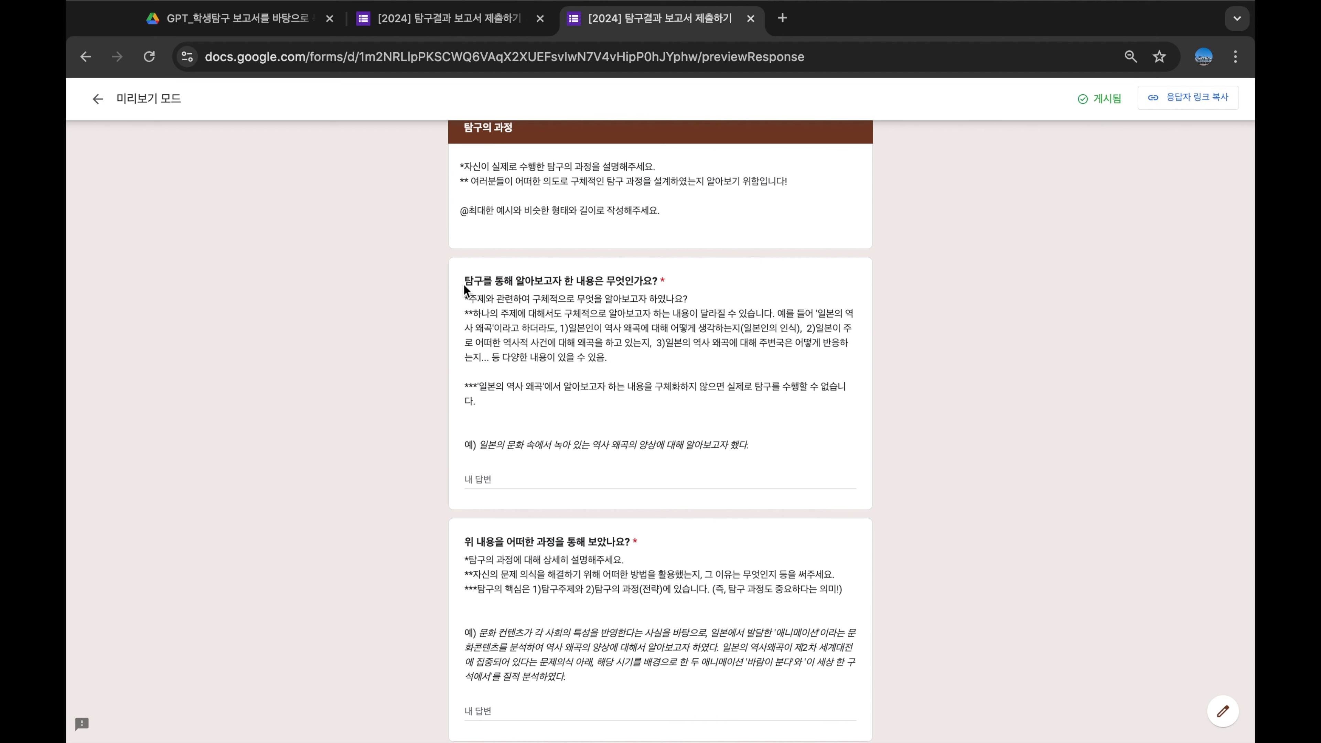
drag(464, 290, 460, 243)
click(720, 284)
scroll(720, 285, down, 1)
click(645, 370)
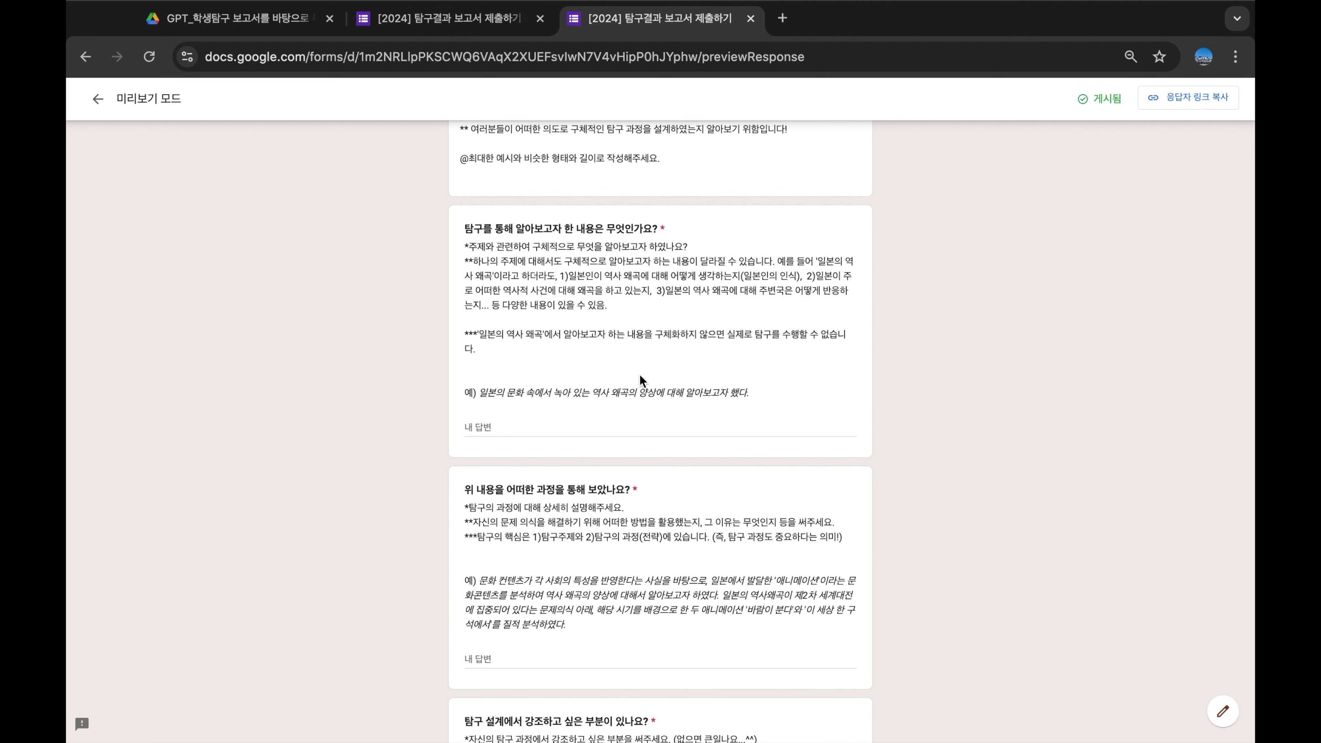
Paste the example sentence '일본의 문화 속에서 녹아 있는 역사 왜곡의 양상…' into the first answer
drag(478, 391, 754, 401)
key(super+c)
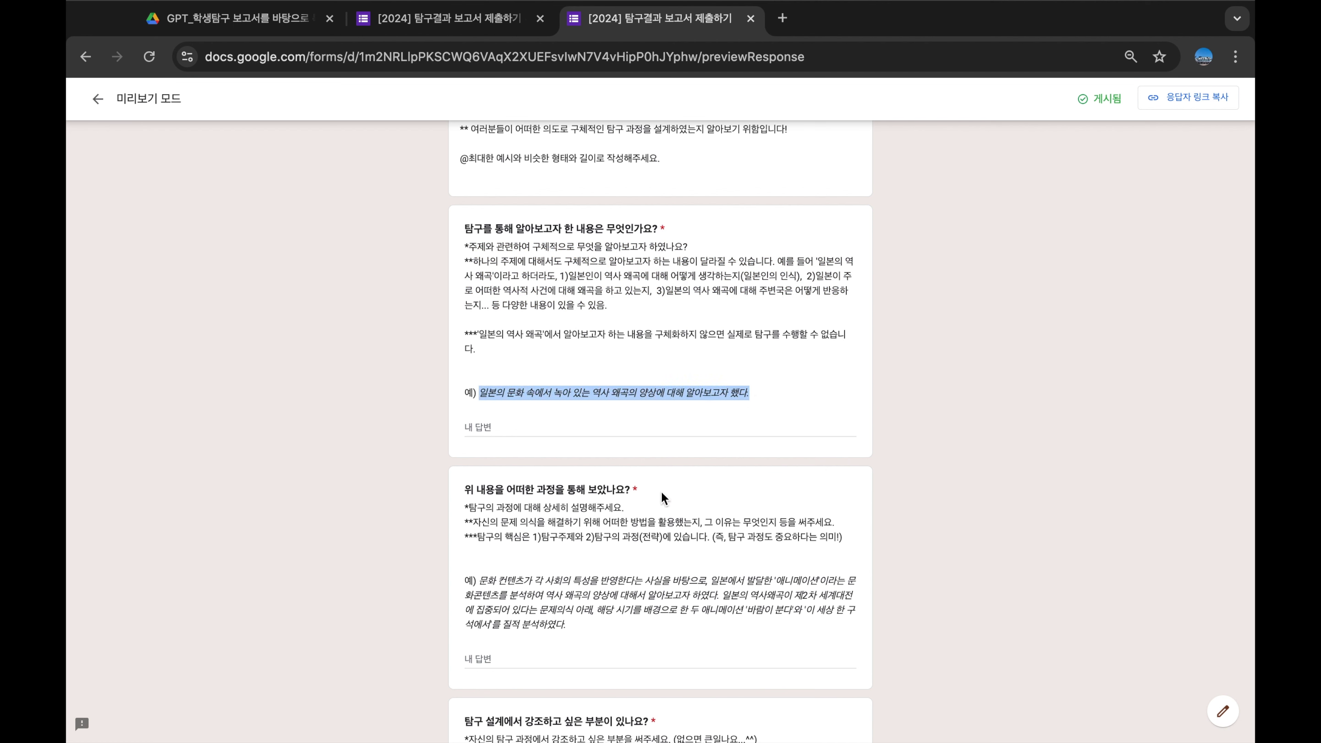
click(531, 426)
key(super+v)
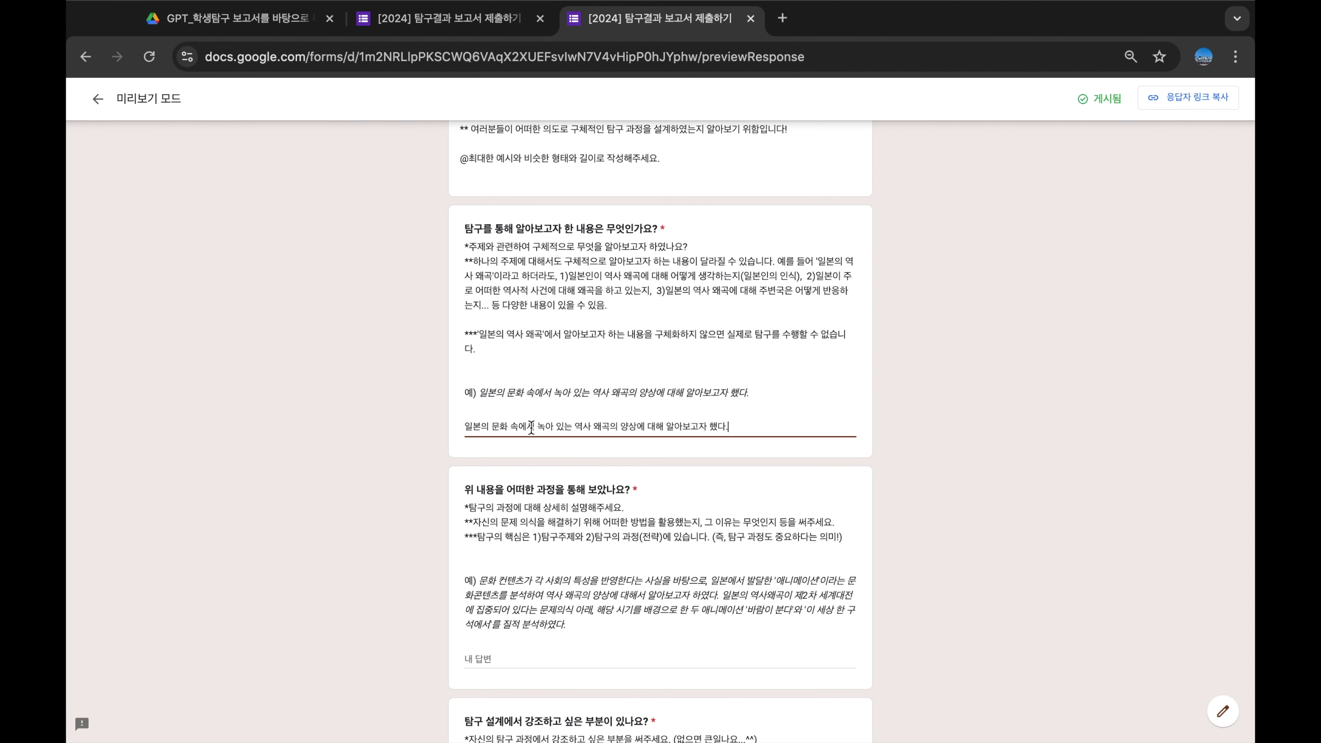
scroll(473, 253, down, 5)
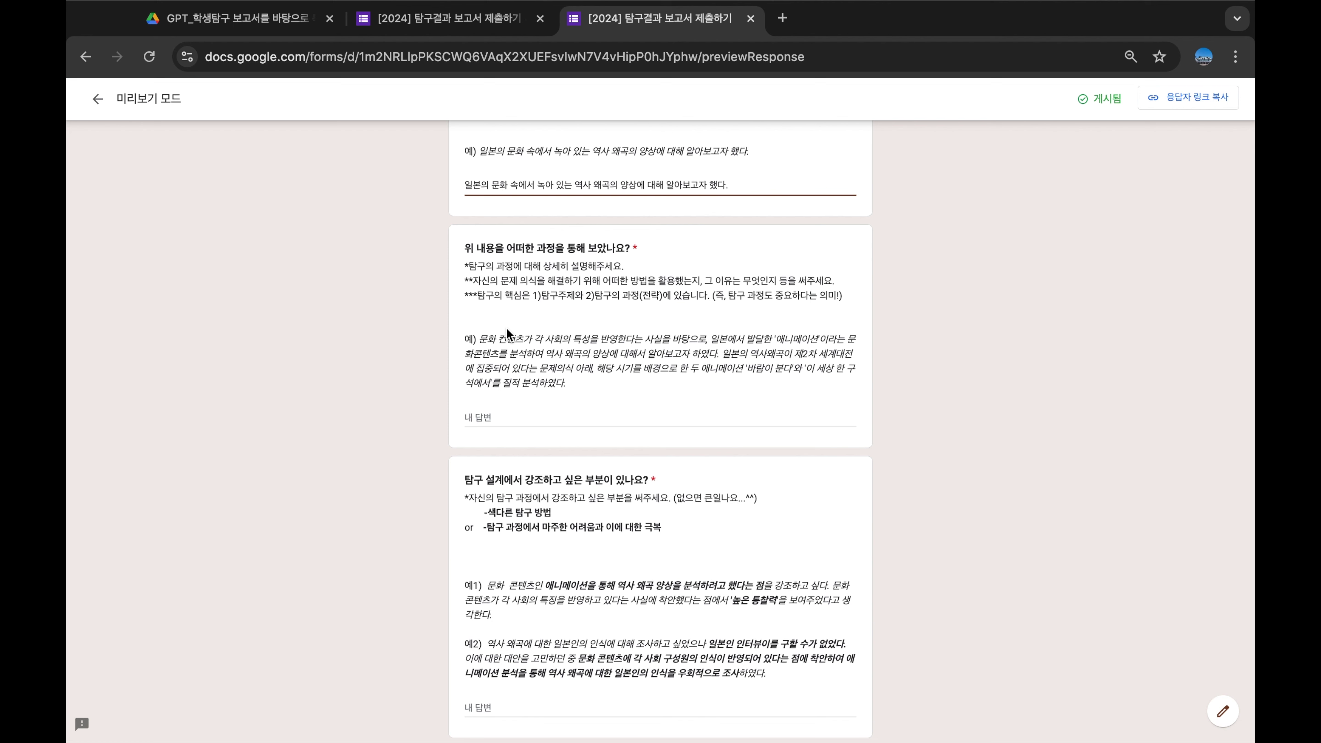
click(545, 360)
Copy the process question's example paragraph into its answer field
drag(479, 338, 579, 384)
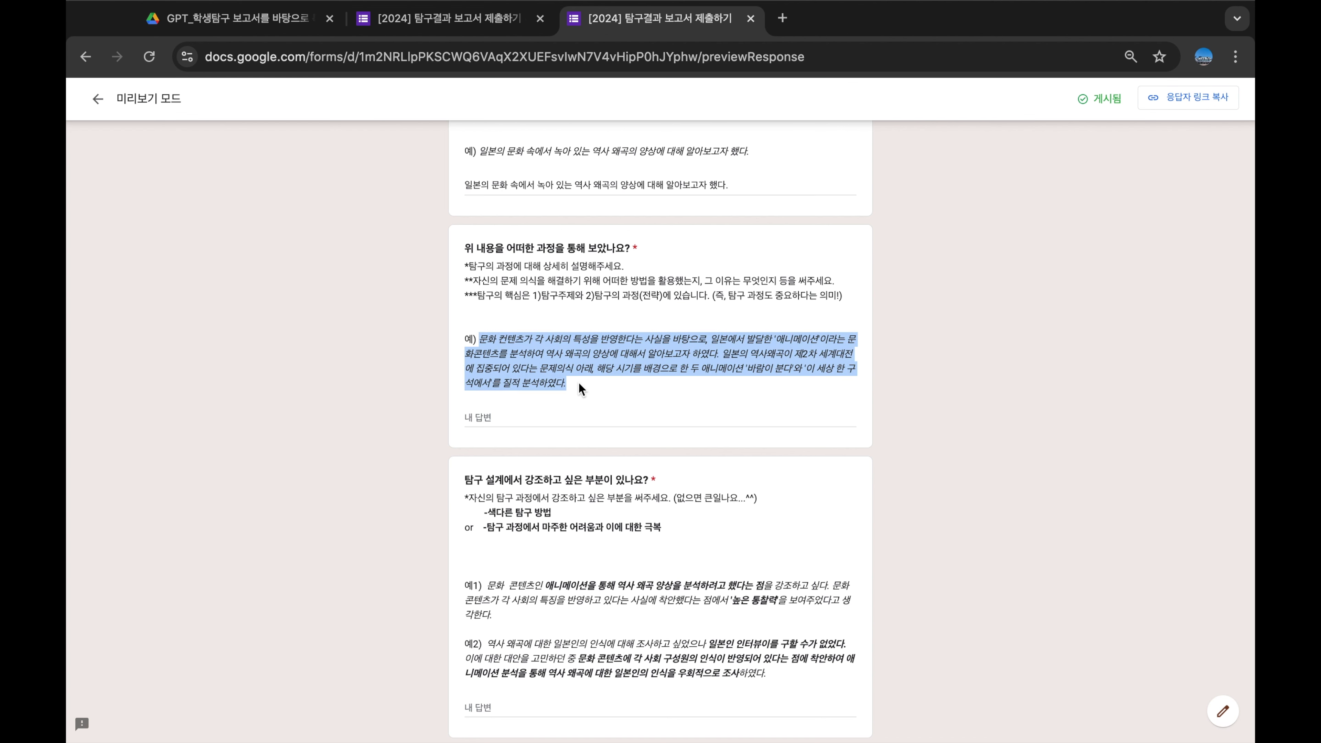
key(super+c)
click(504, 418)
key(super+v)
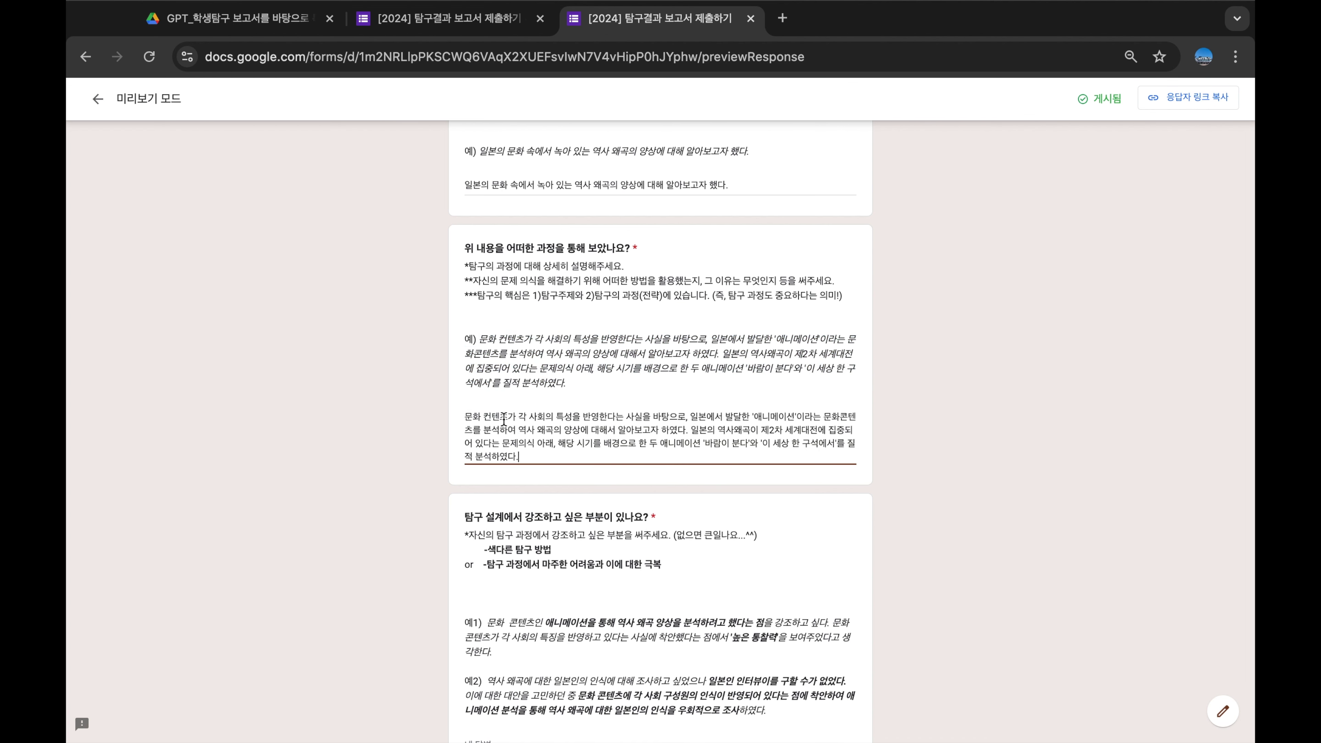
scroll(872, 480, down, 3)
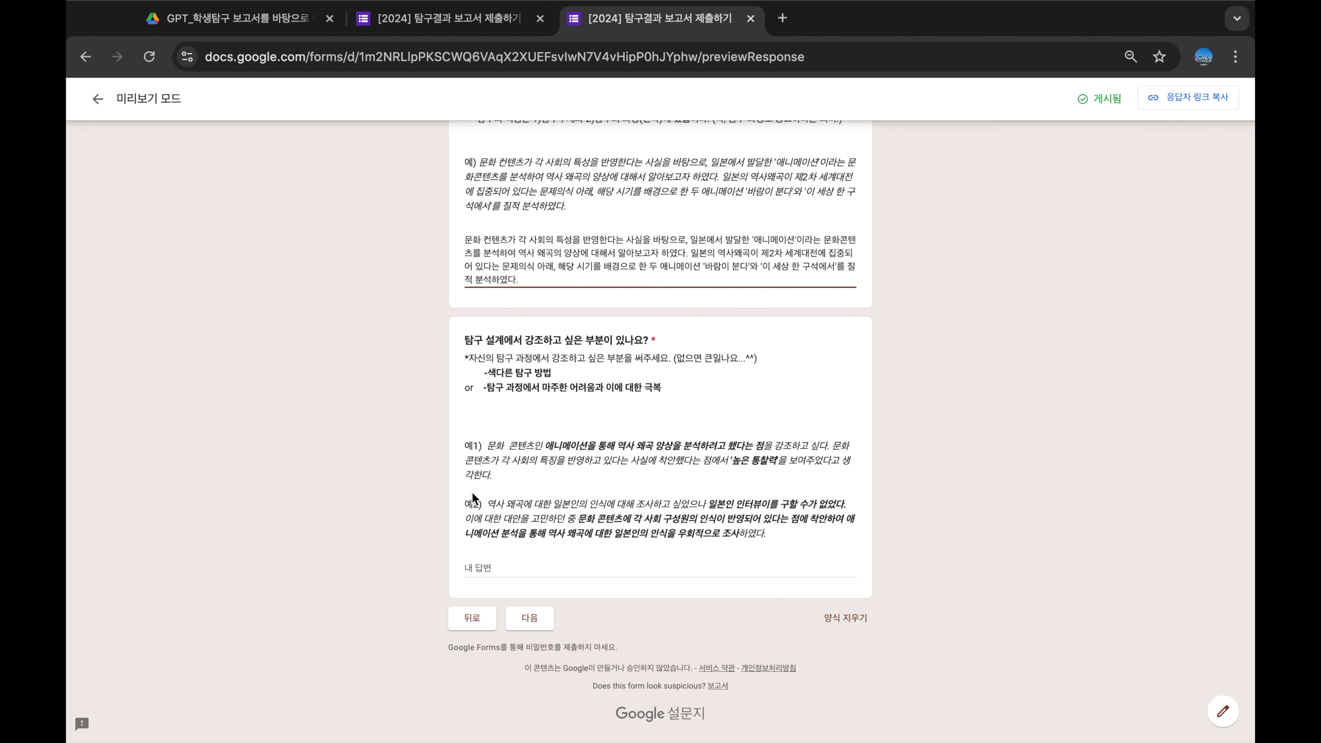
click(748, 498)
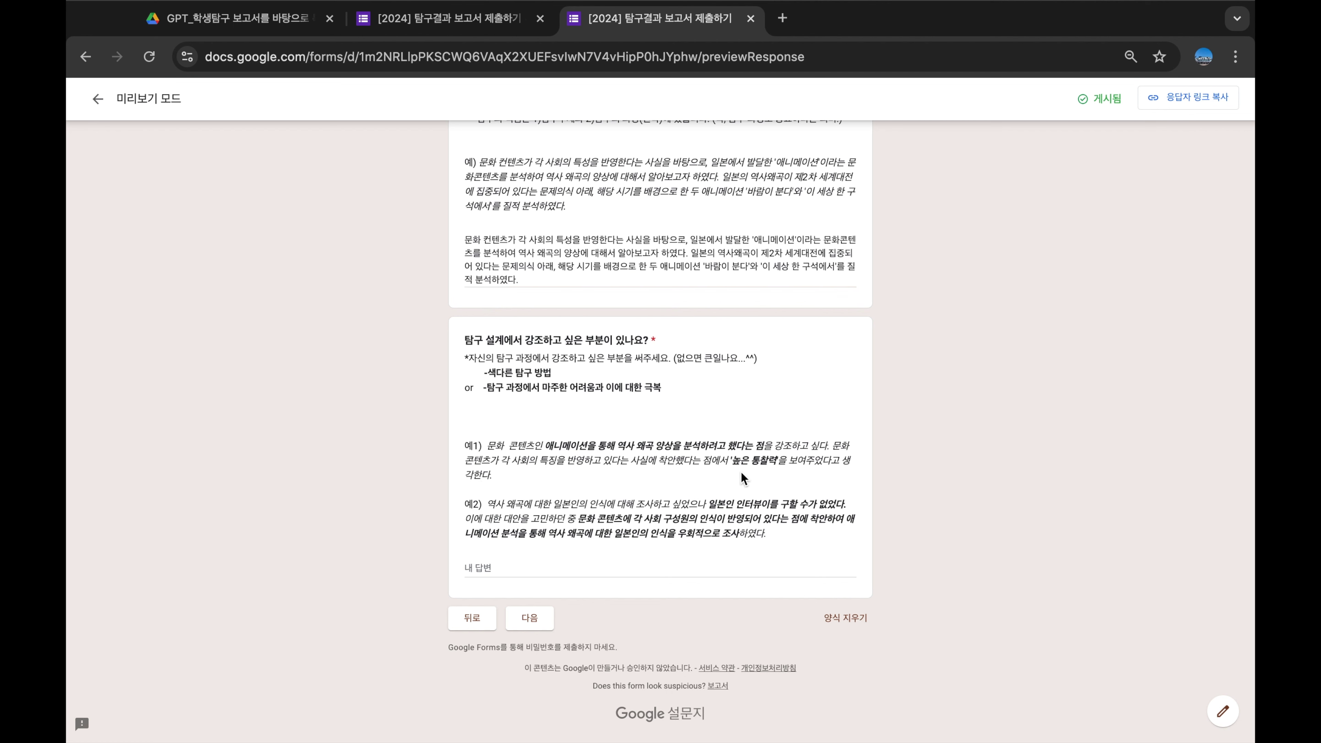
Highlight phrases such as 높은 통찰력 in the examples, then move on to the 탐구 성과 section
drag(732, 462, 780, 466)
click(772, 437)
drag(584, 518, 651, 525)
click(905, 531)
drag(487, 503, 770, 549)
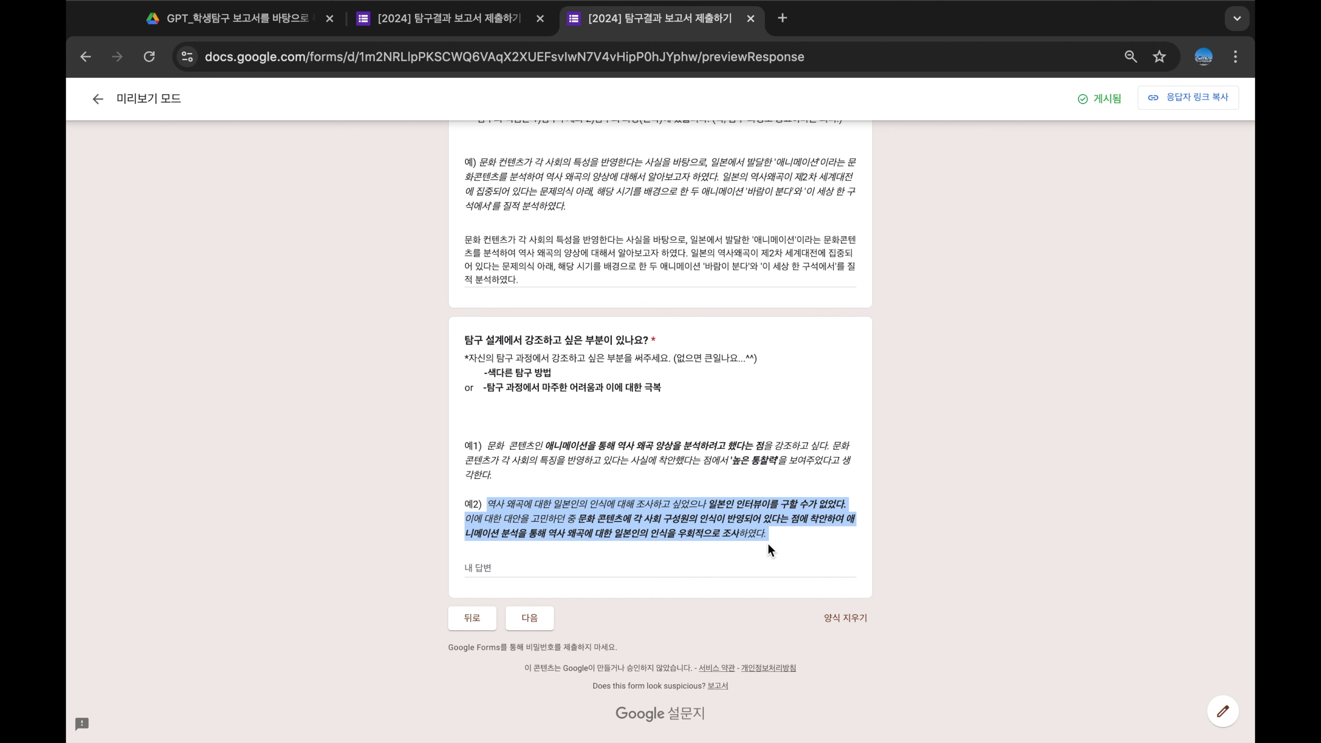
click(498, 569)
click(530, 617)
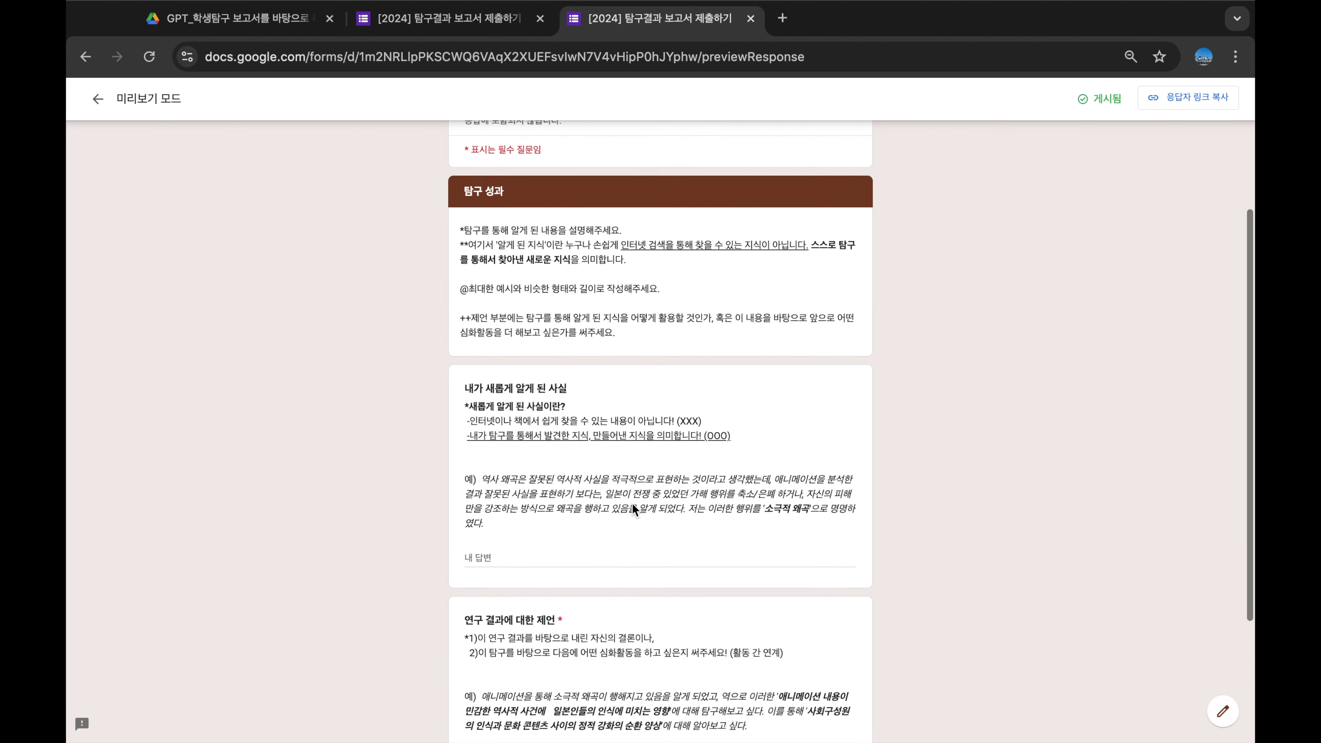
Paste the example texts into the new-facts and proposal answer fields
scroll(632, 503, down, 1)
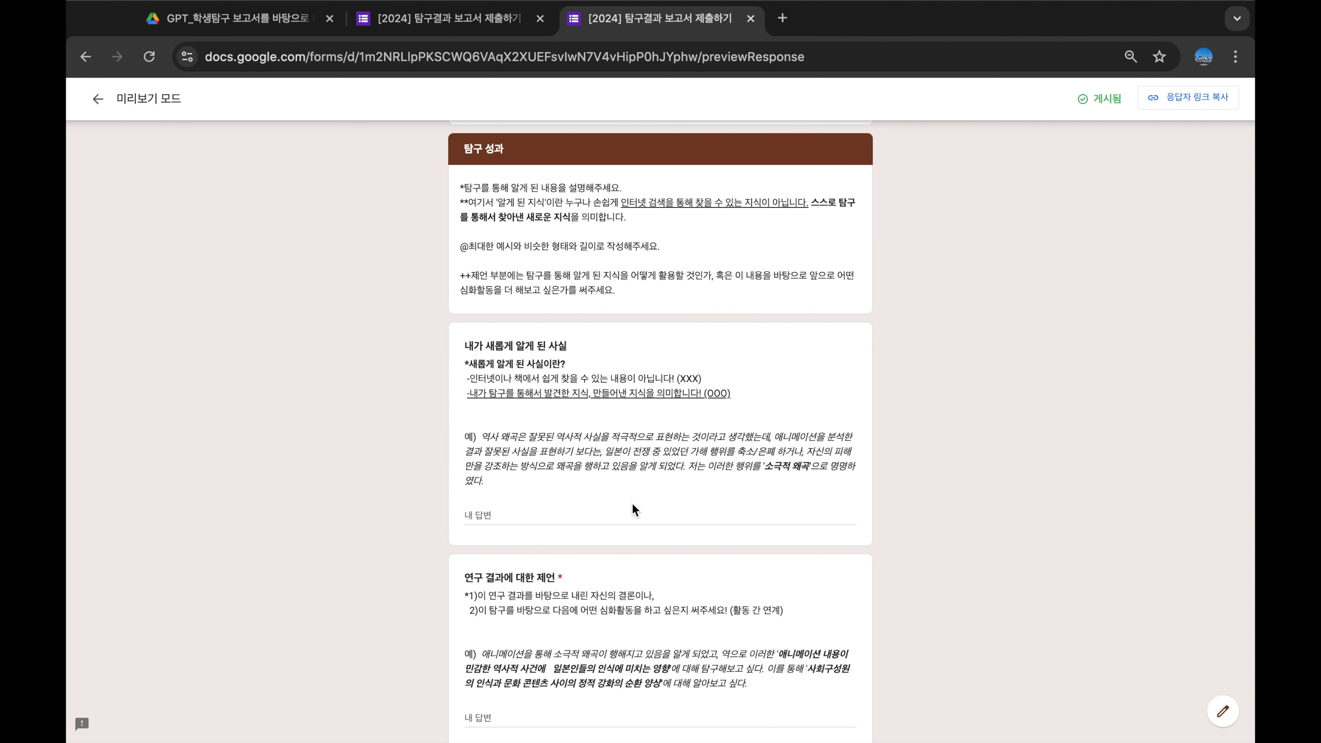
scroll(632, 504, down, 3)
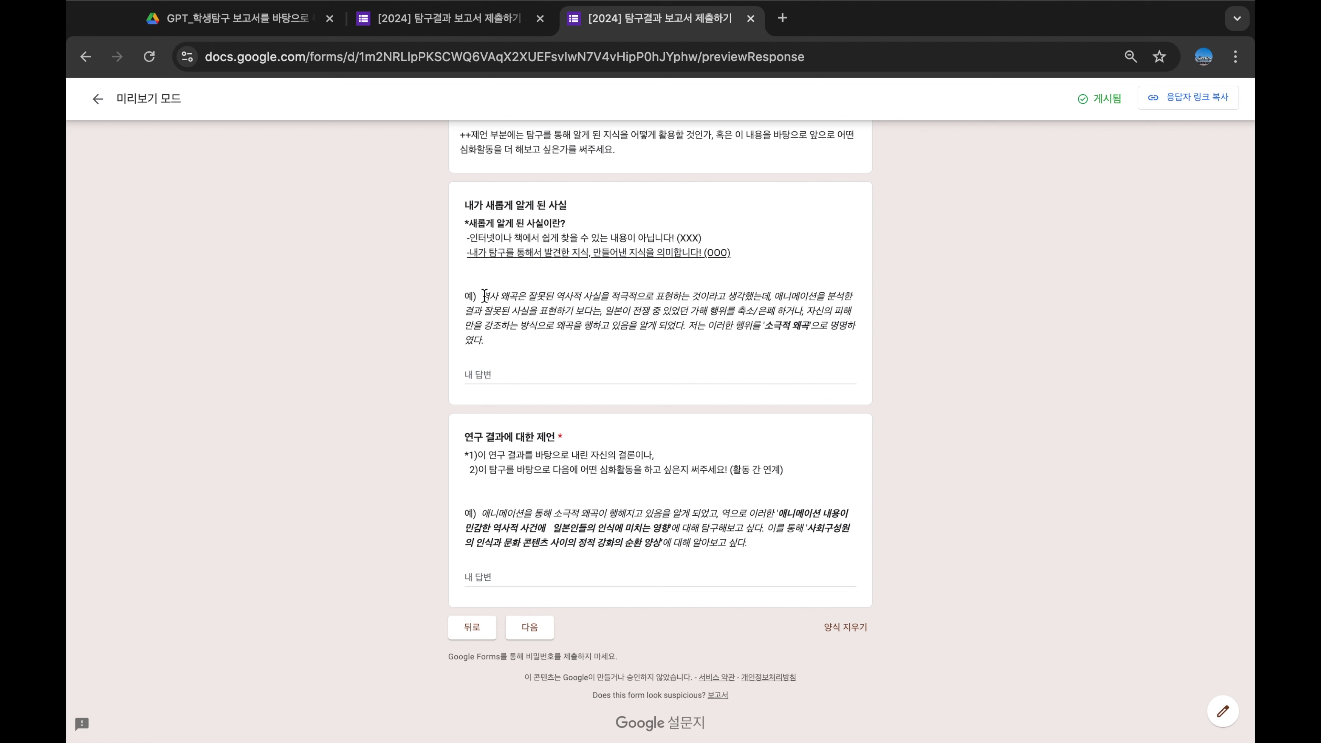
drag(479, 295, 498, 343)
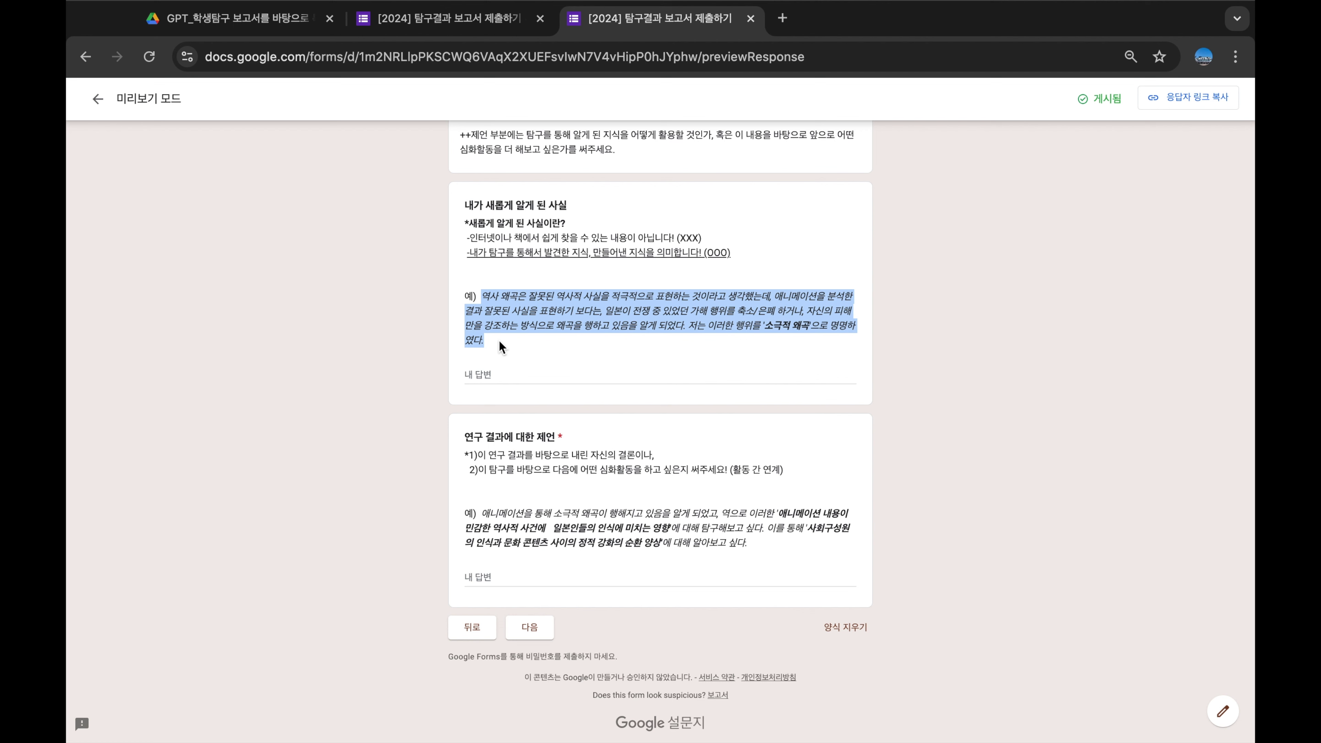
click(485, 374)
key(ctrl+v)
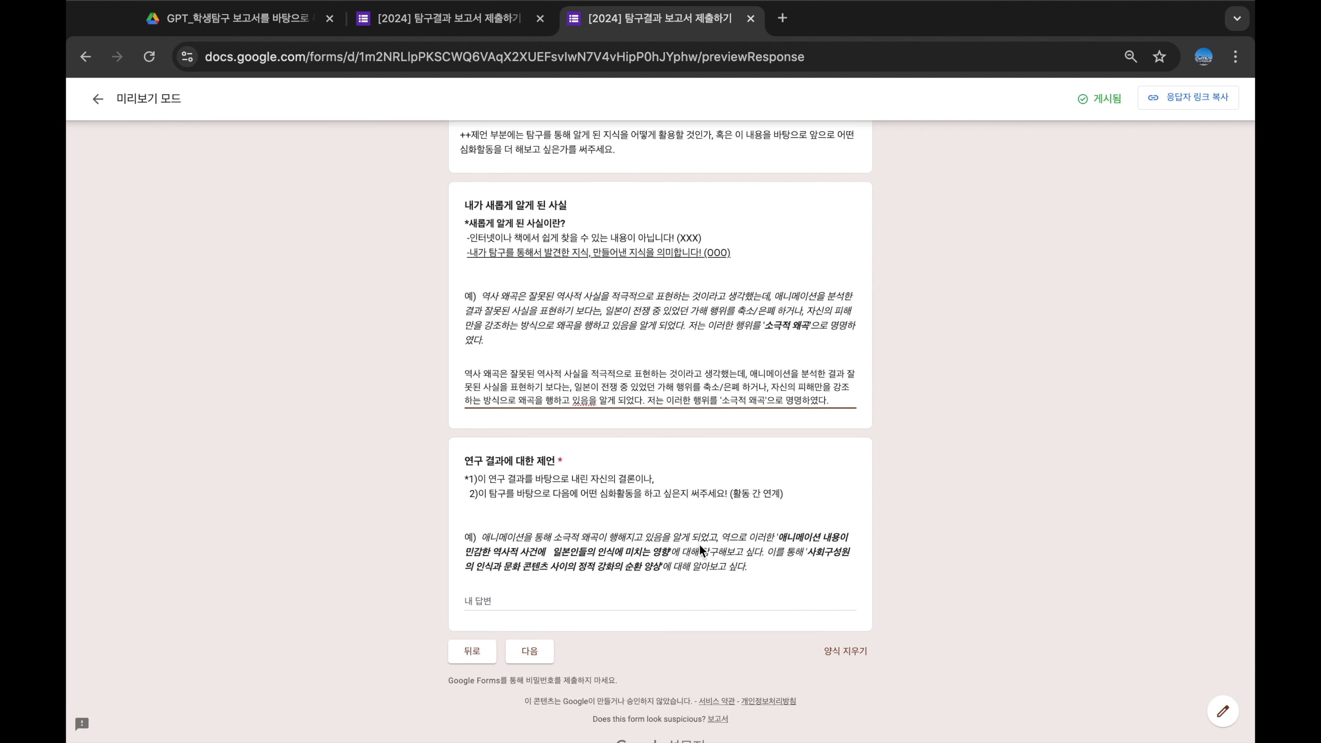
scroll(699, 546, down, 1)
click(402, 523)
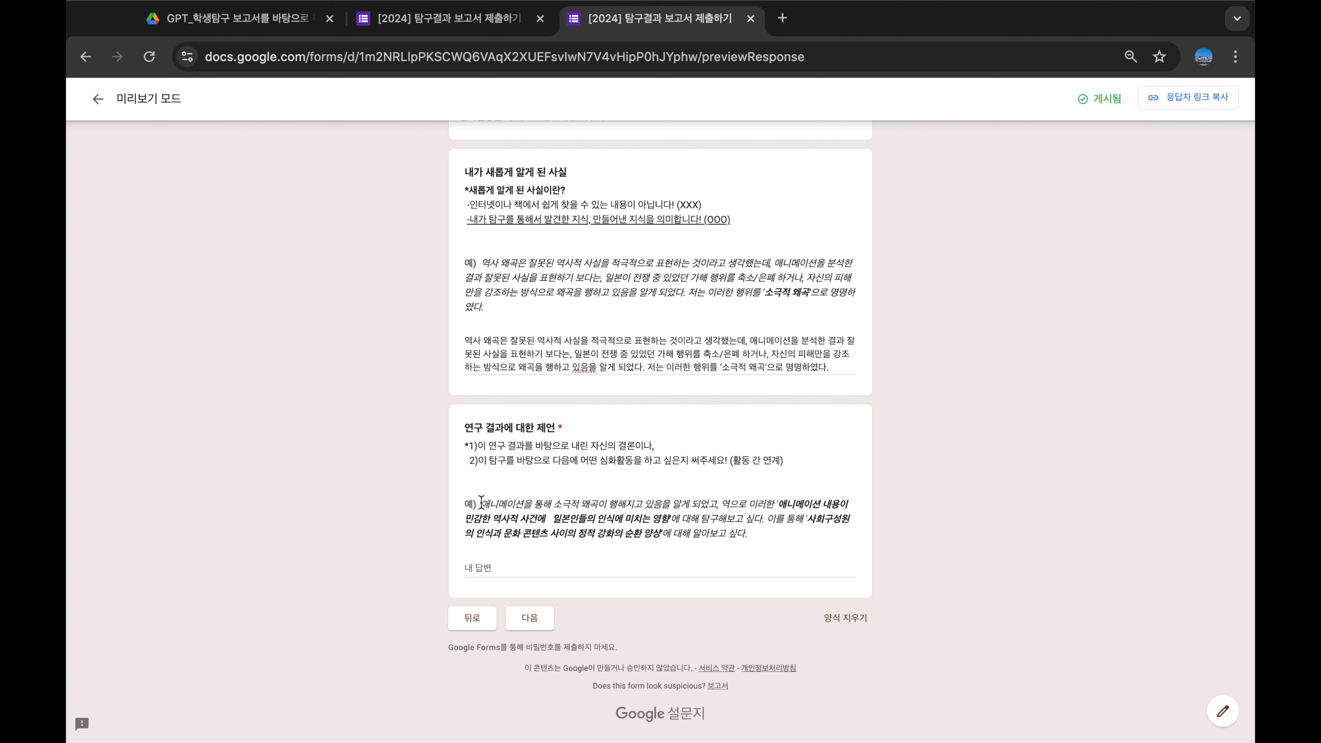
drag(481, 502, 759, 544)
key(ctrl+c)
click(660, 568)
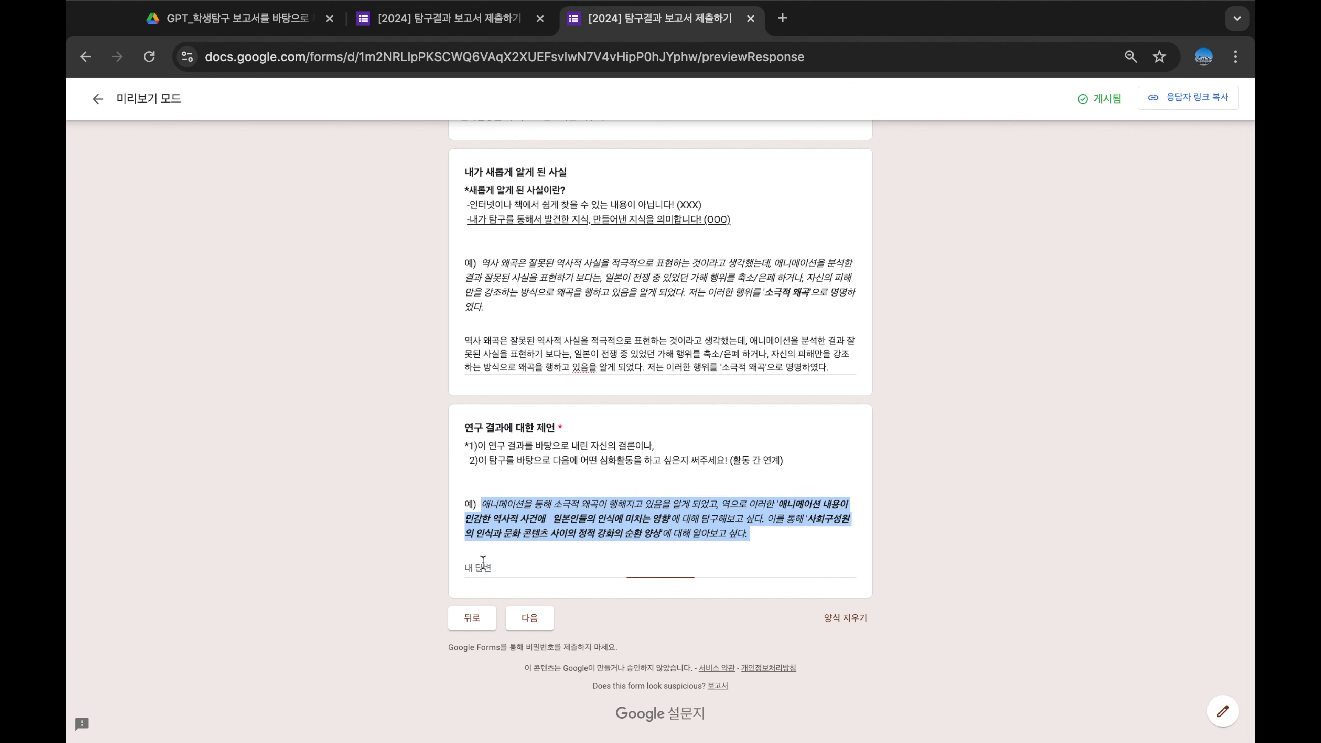
key(ctrl+v)
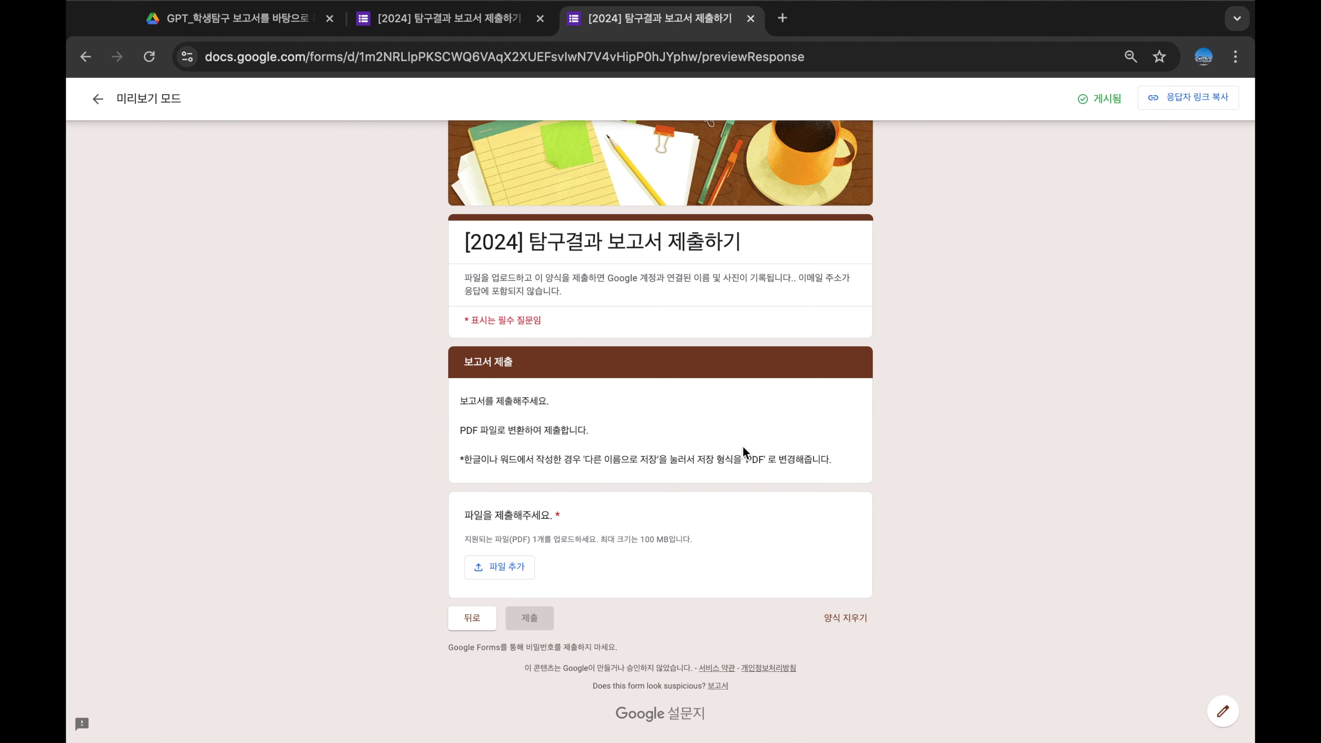
Try the report file upload but cancel without attaching a file, then view responses
click(487, 580)
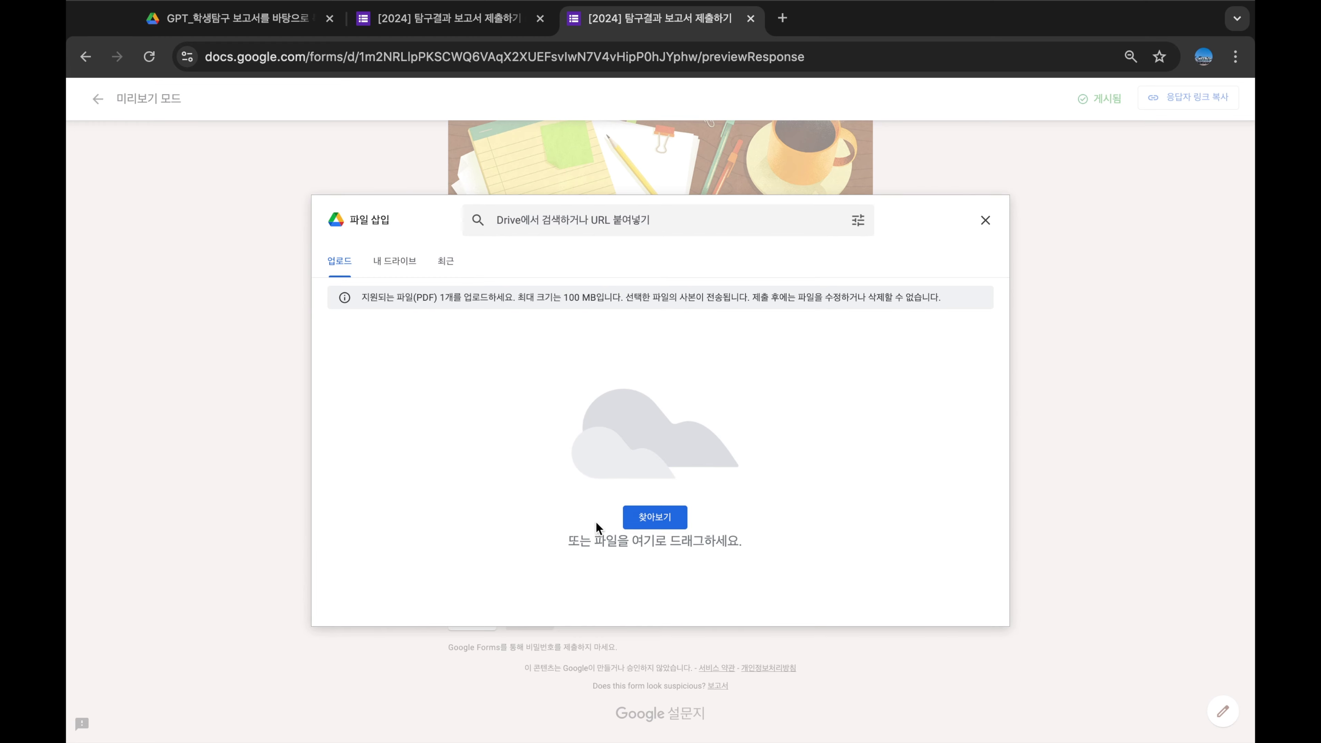
click(670, 524)
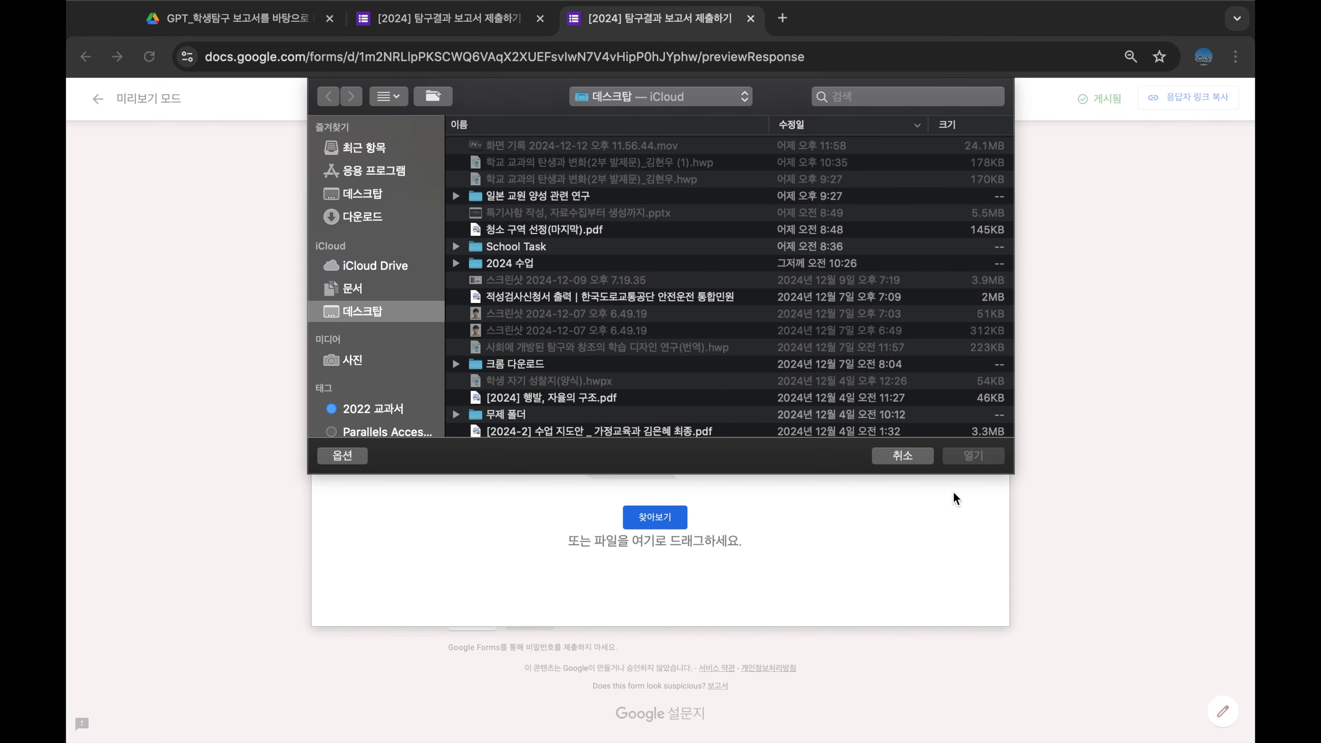
click(915, 457)
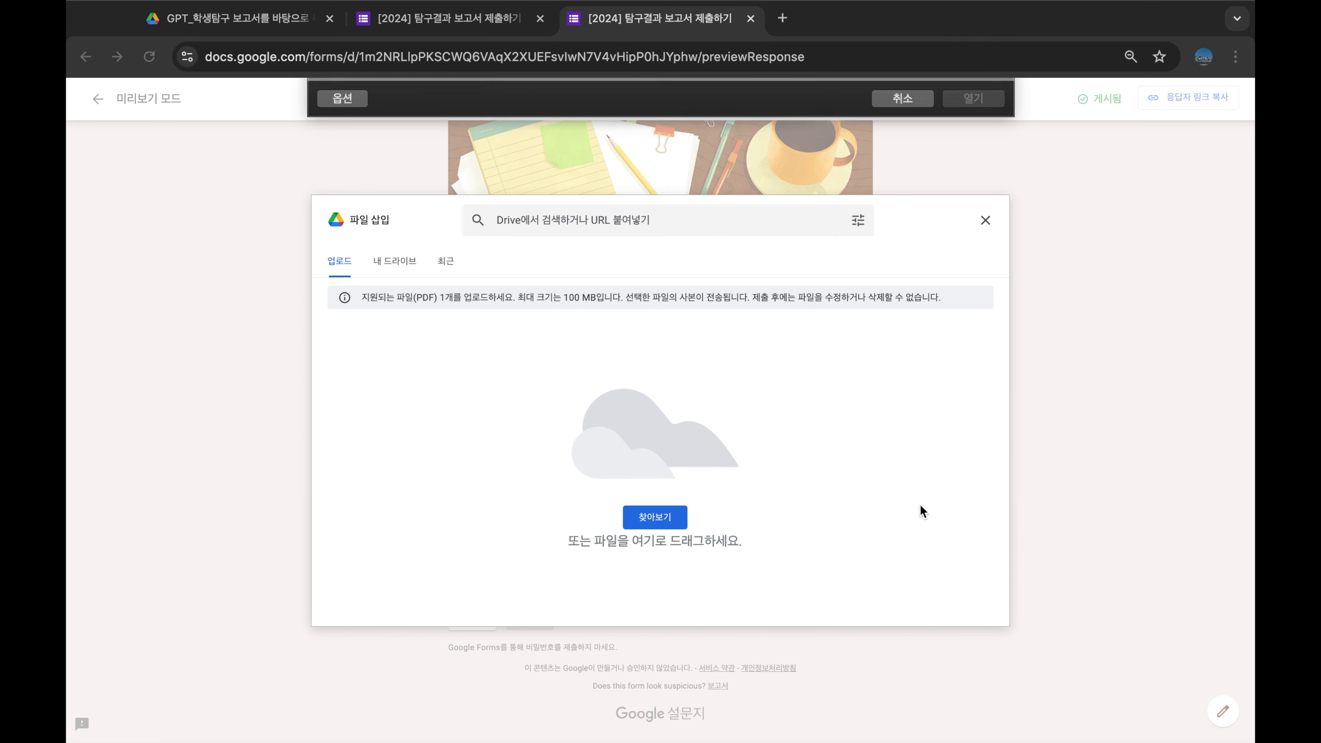
click(988, 221)
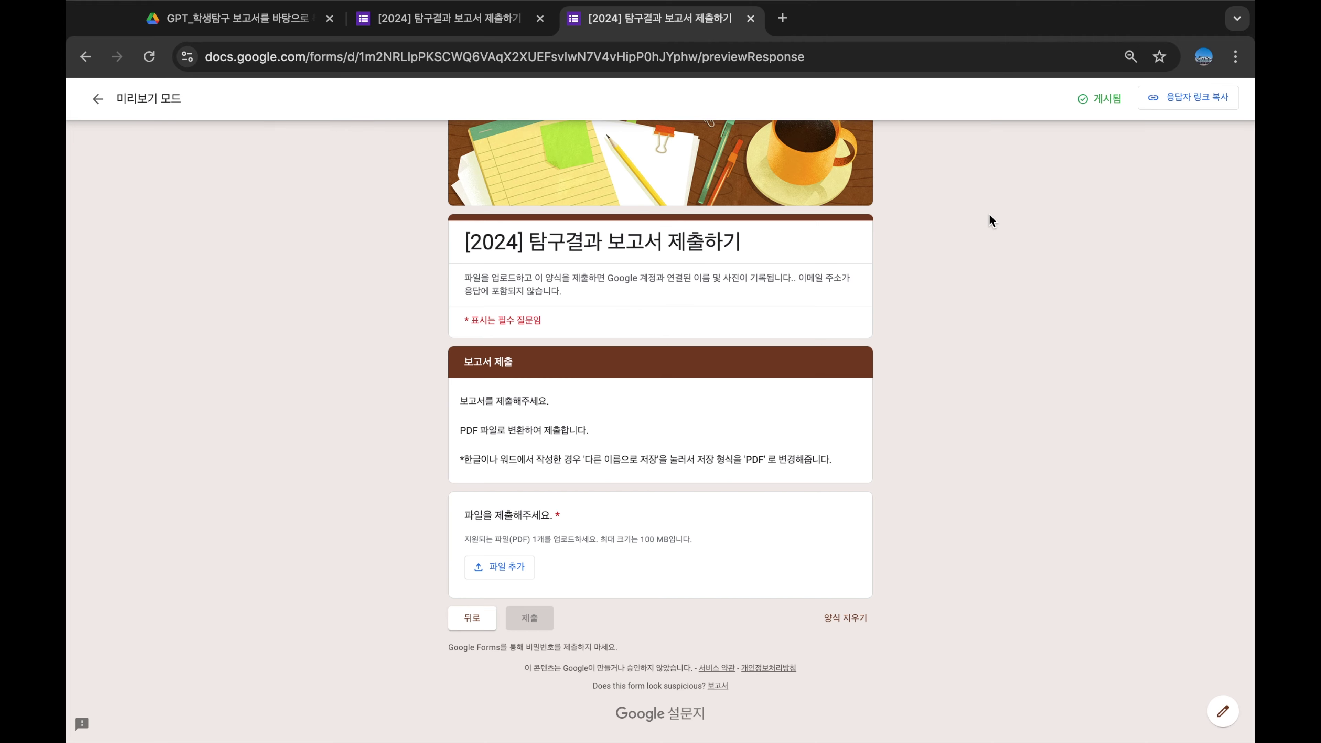
key(ctrl+shift+Tab)
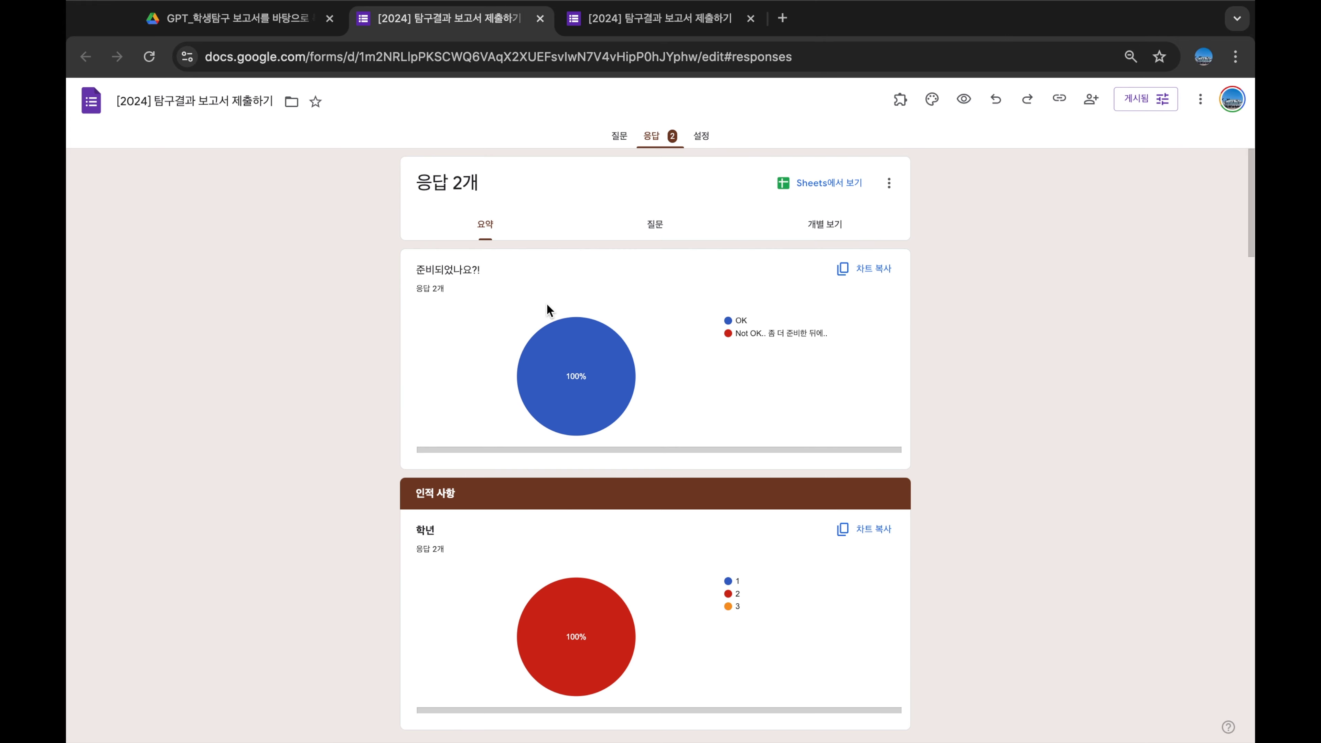
Scroll through the 2-response summary and open it via 'Sheets에서 보기'
scroll(647, 324, down, 20)
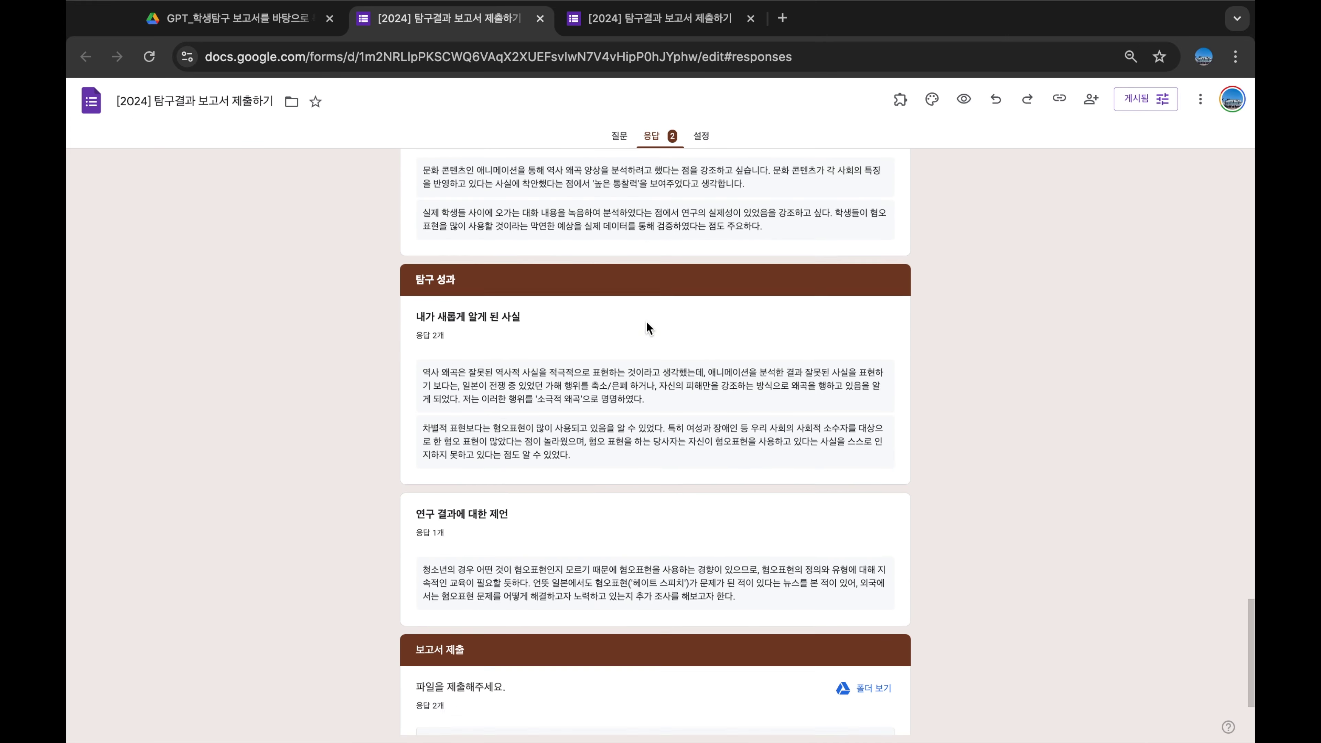
scroll(646, 320, up, 20)
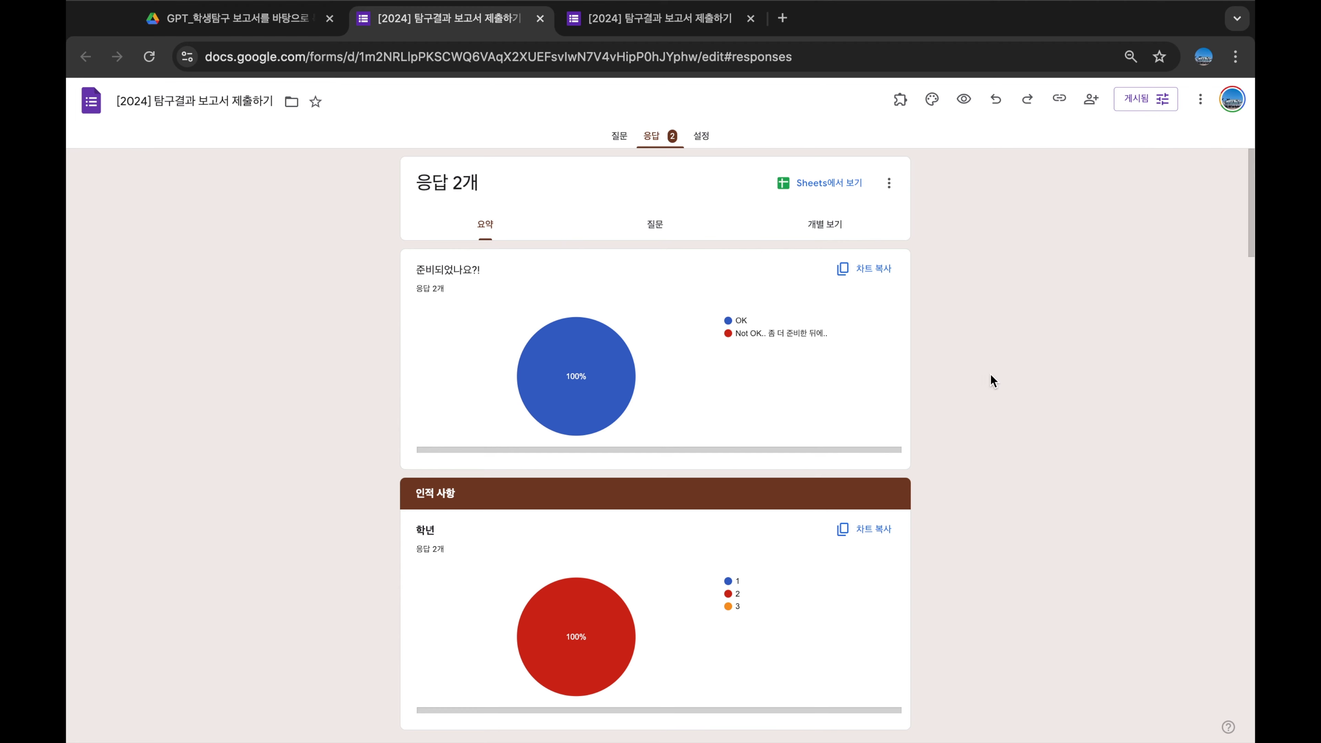
click(833, 197)
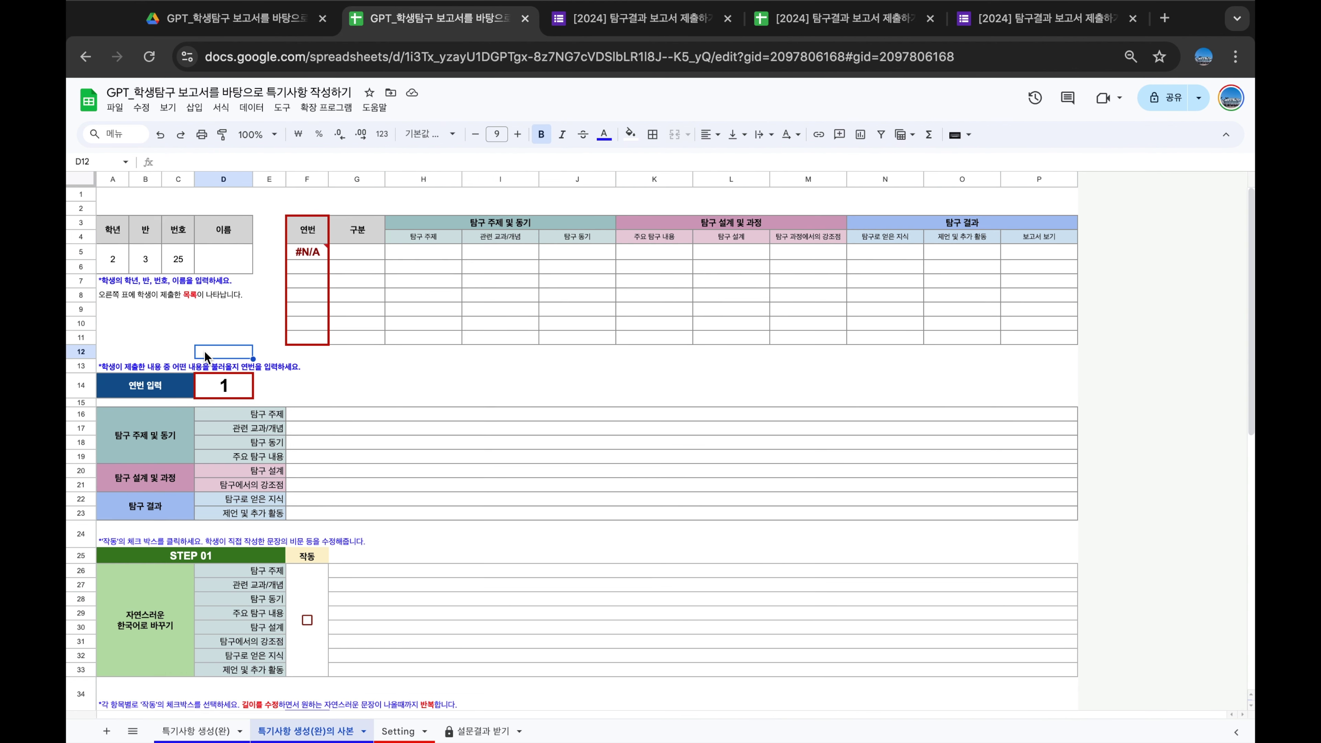
Zoom the page, enter the student's name in D5, and review the submitted entries F5:P6
key(ctrl+plus)
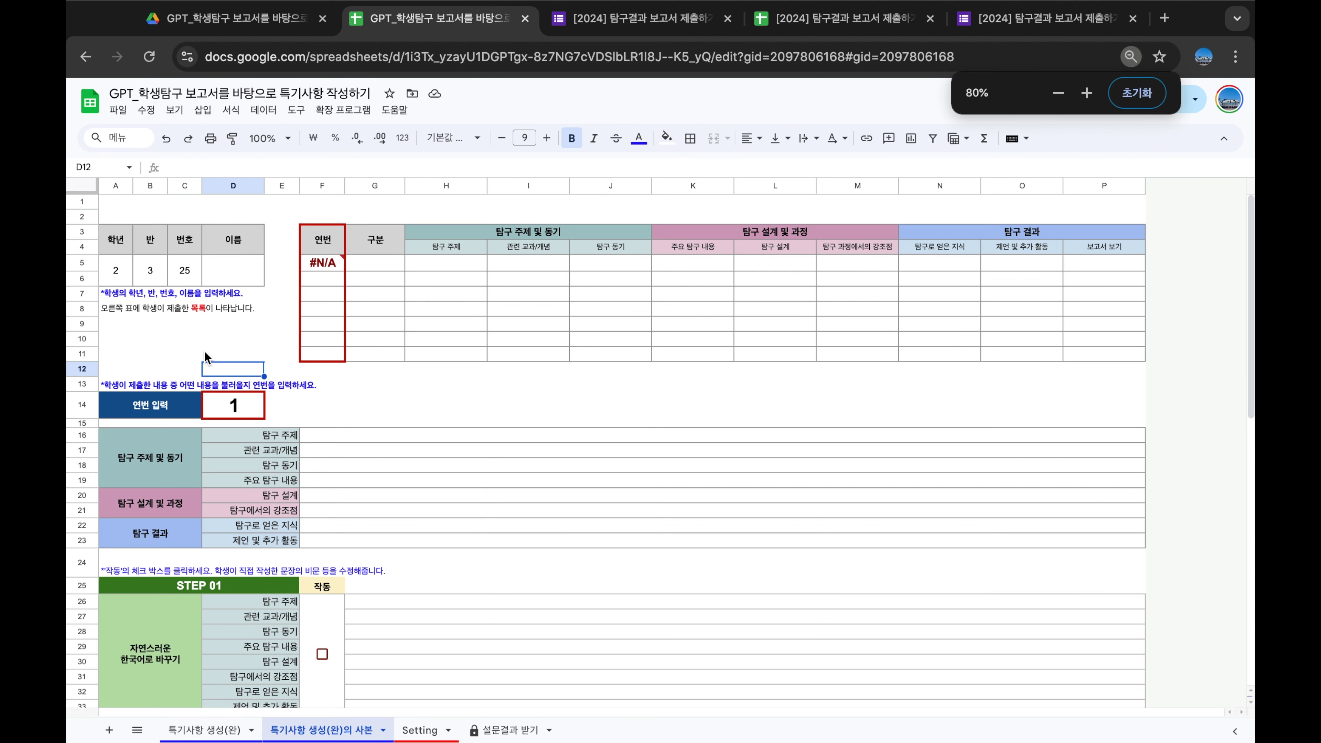
click(233, 270)
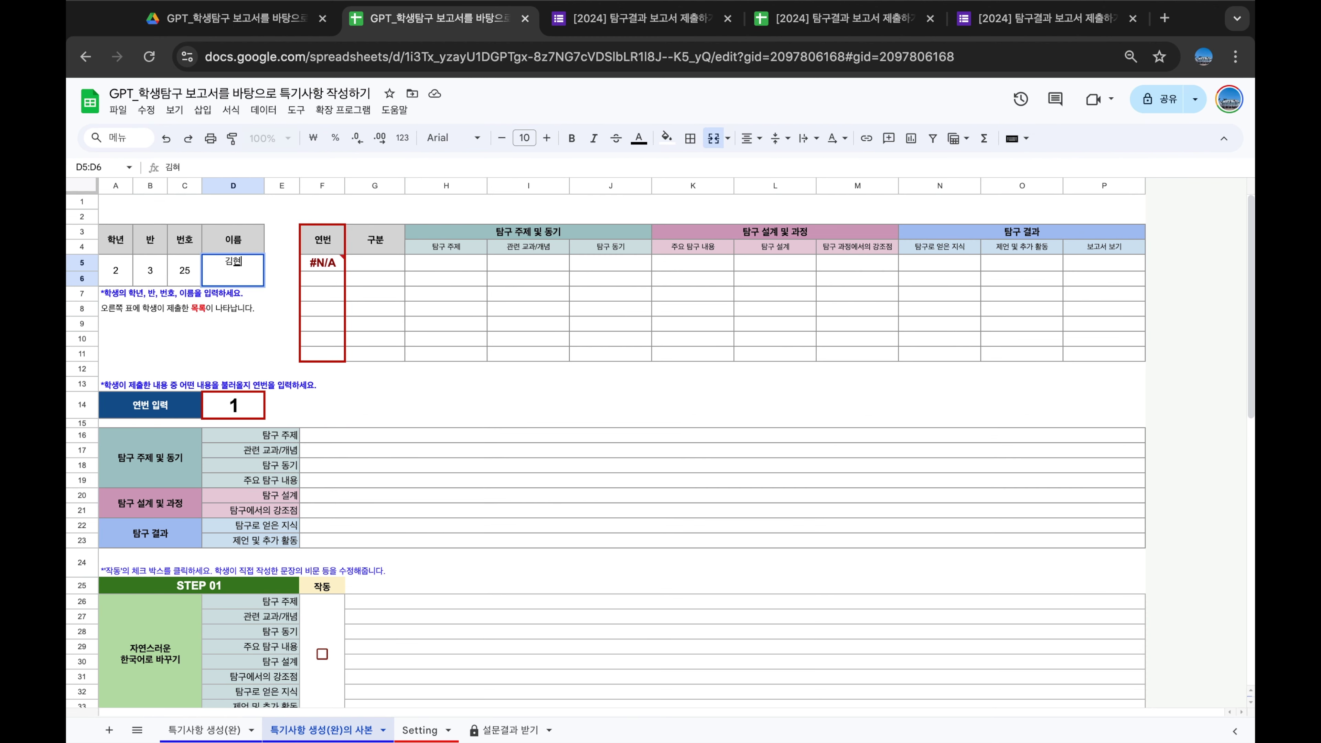
key(Return)
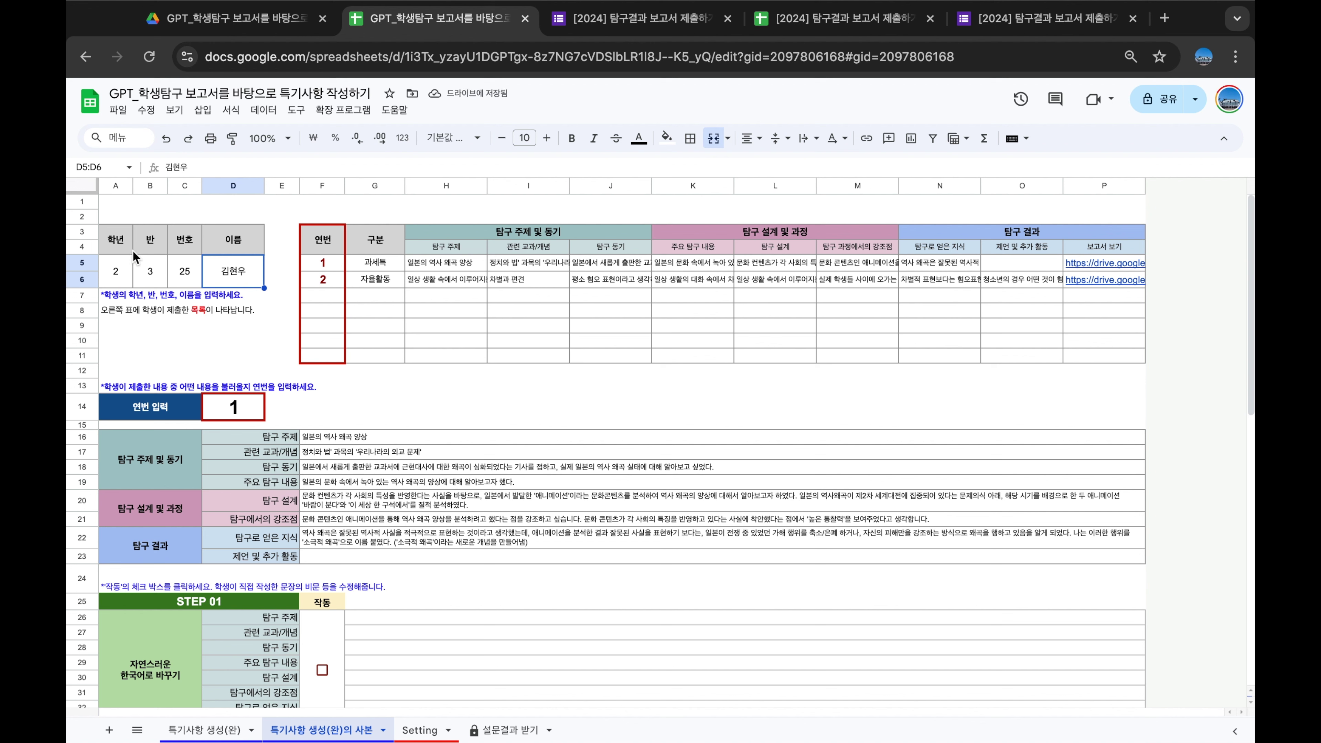
click(352, 327)
drag(326, 258, 1097, 295)
click(971, 328)
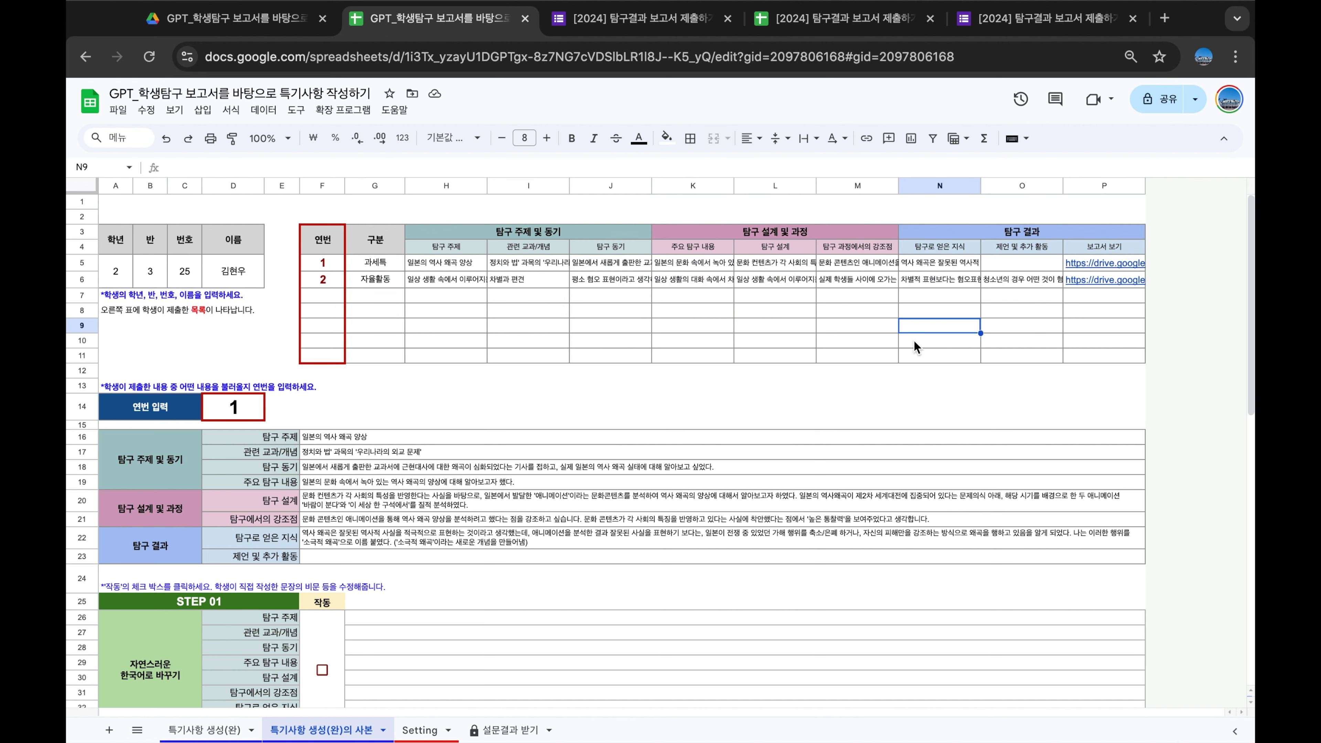
Try entry numbers 2 and 1 in the 연번 입력 cell D14, ending on 1
click(233, 406)
text(2)
key(Return)
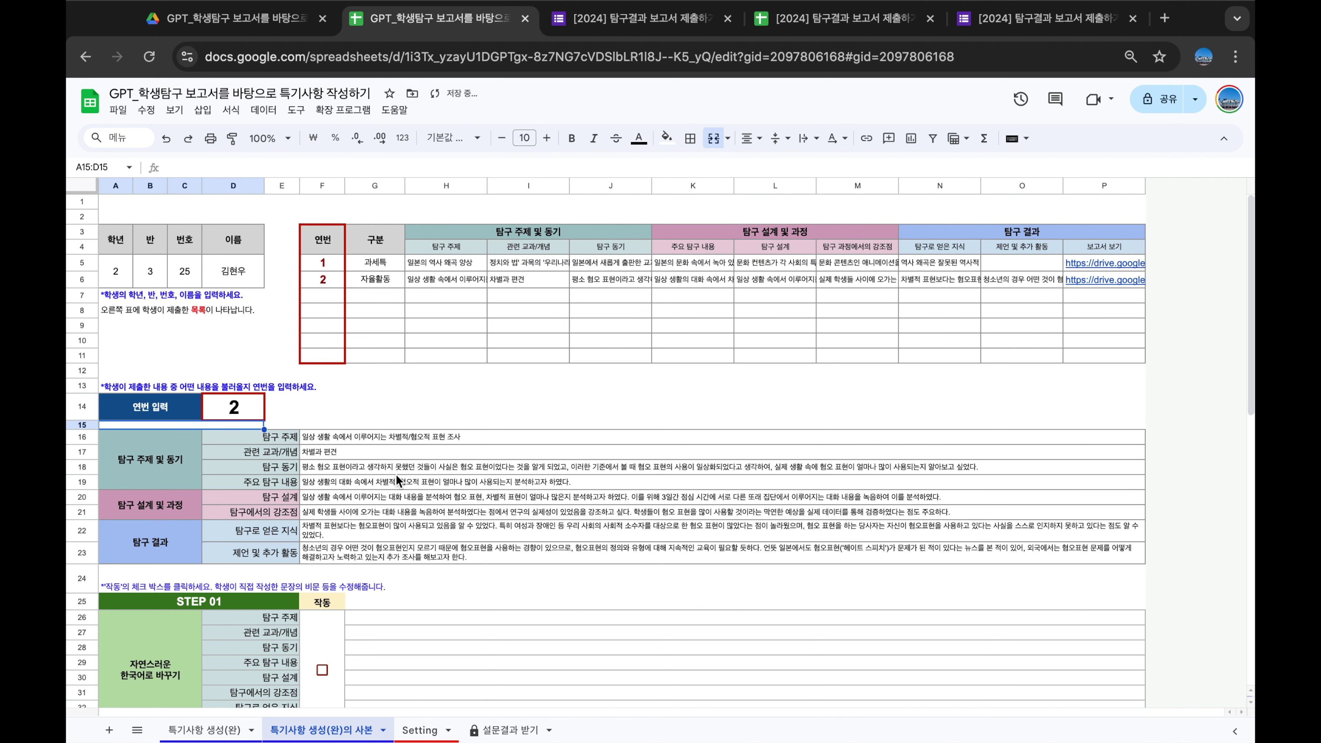
click(240, 416)
text(1)
key(Return)
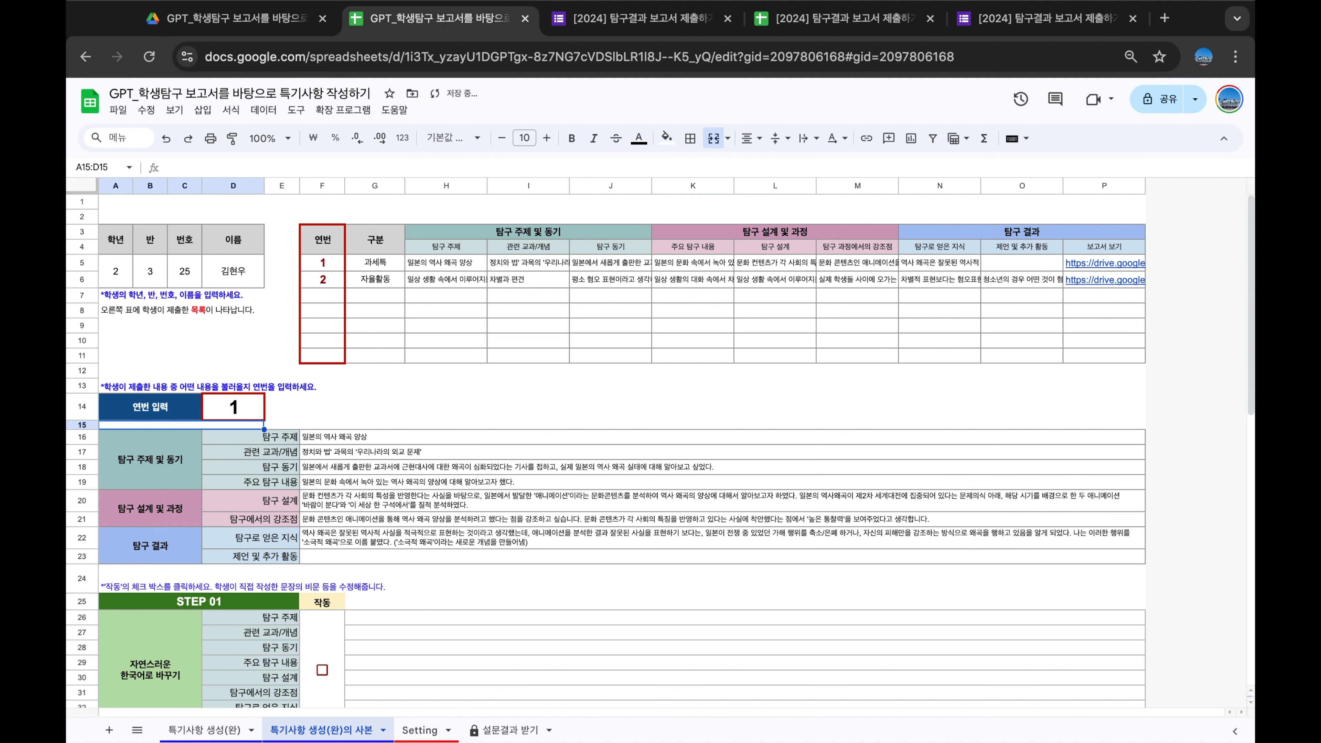
click(234, 421)
text(2)
key(Return)
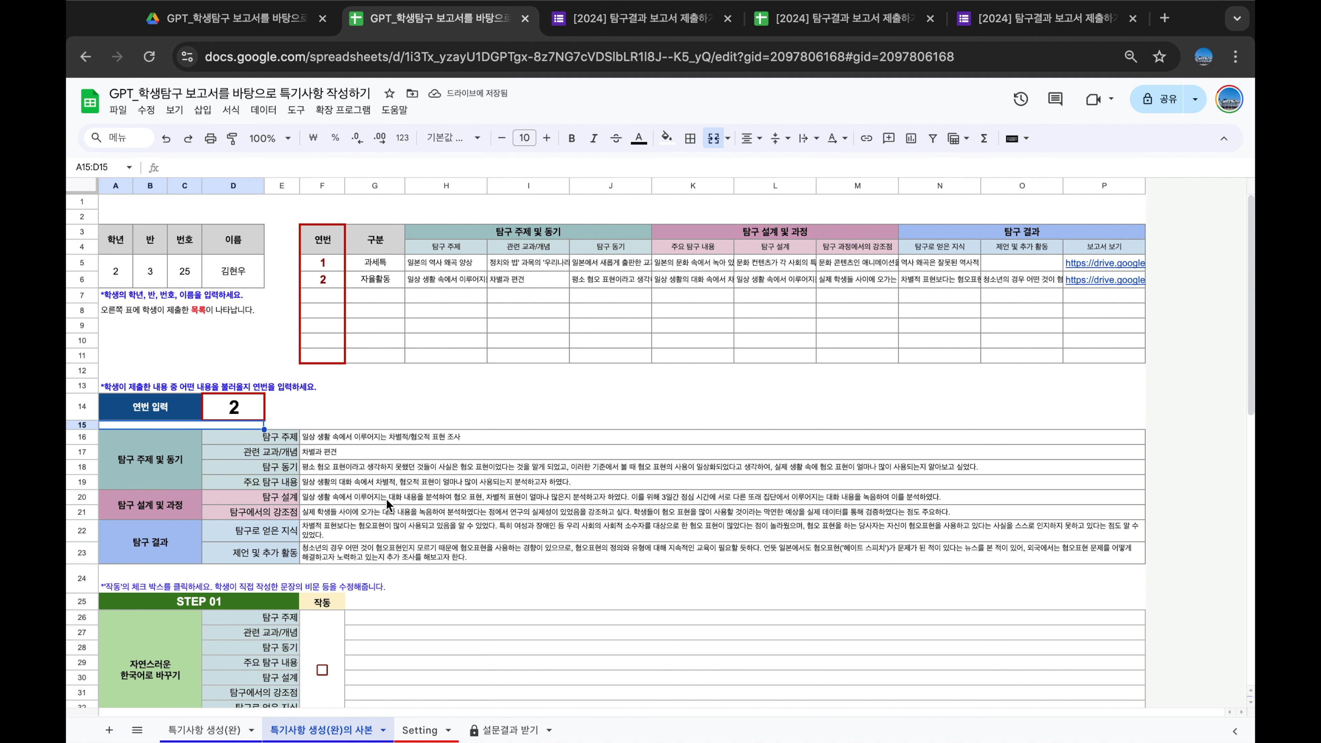
click(234, 409)
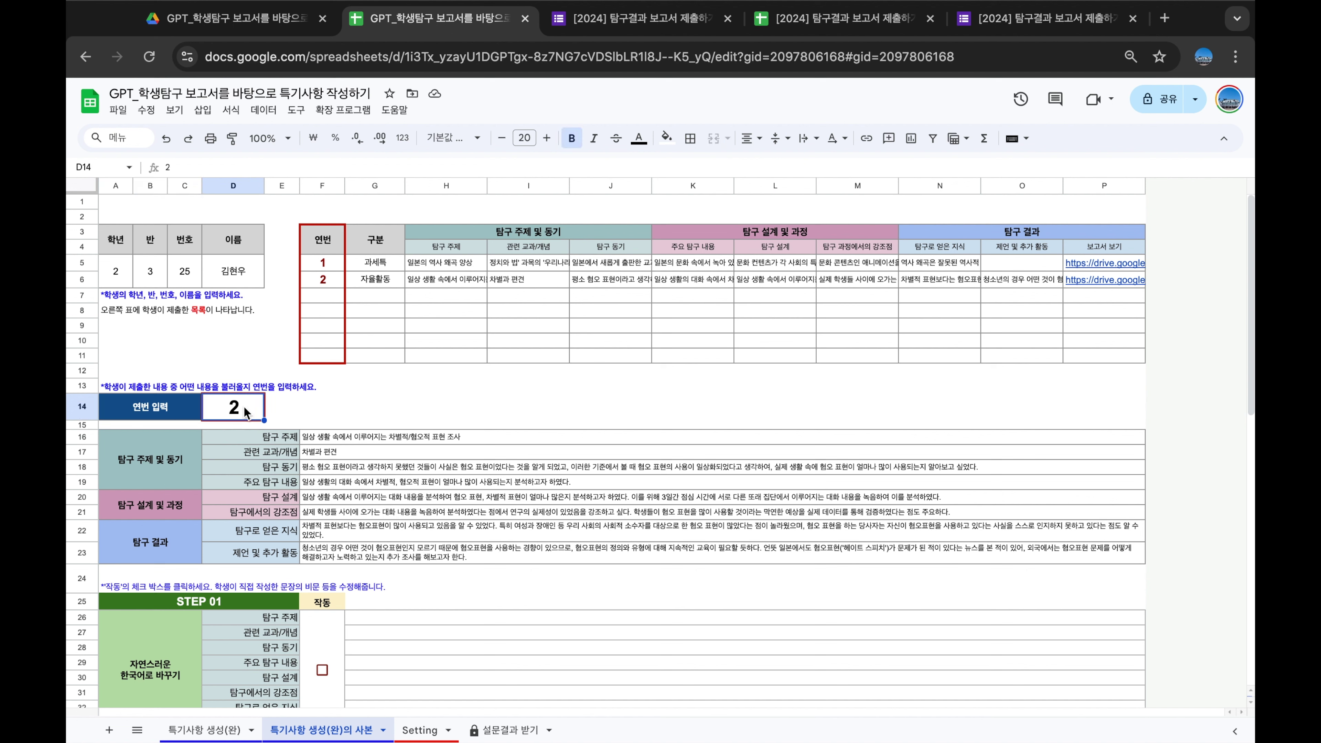
text(1)
key(Return)
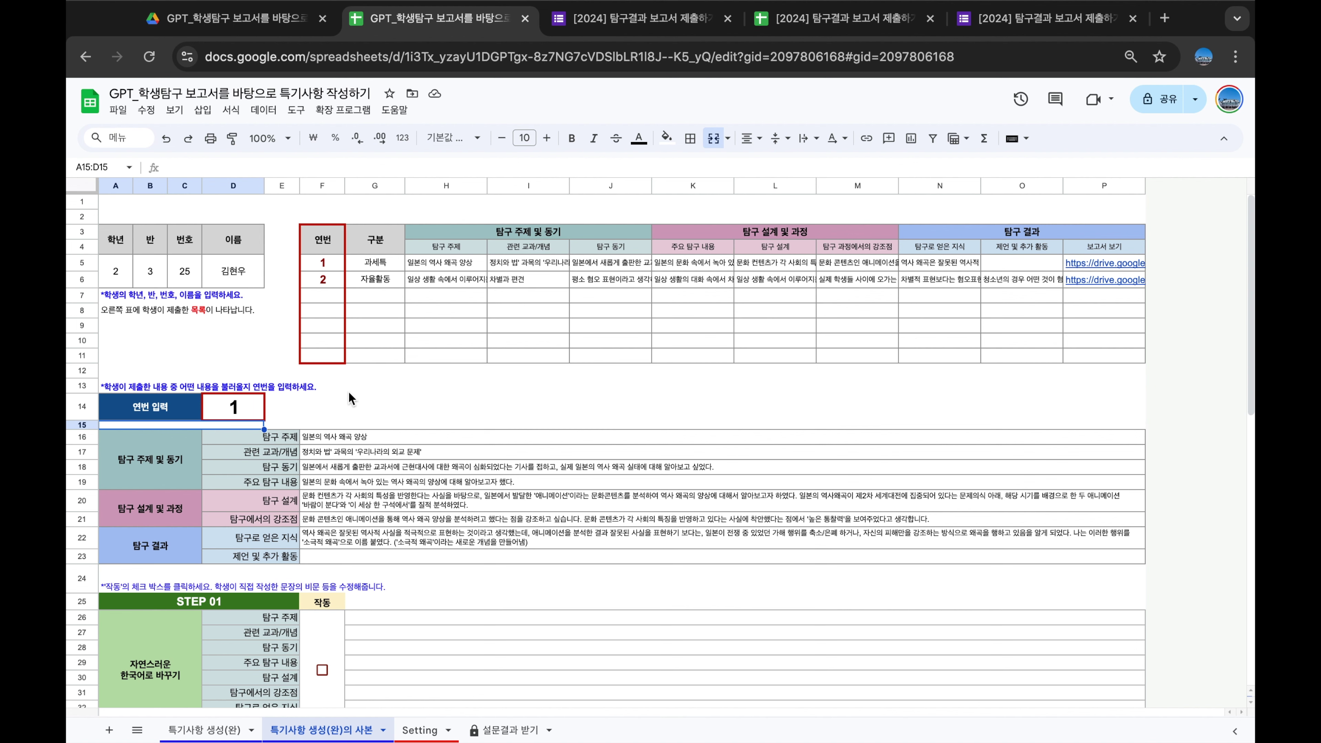
scroll(352, 391, down, 3)
click(342, 349)
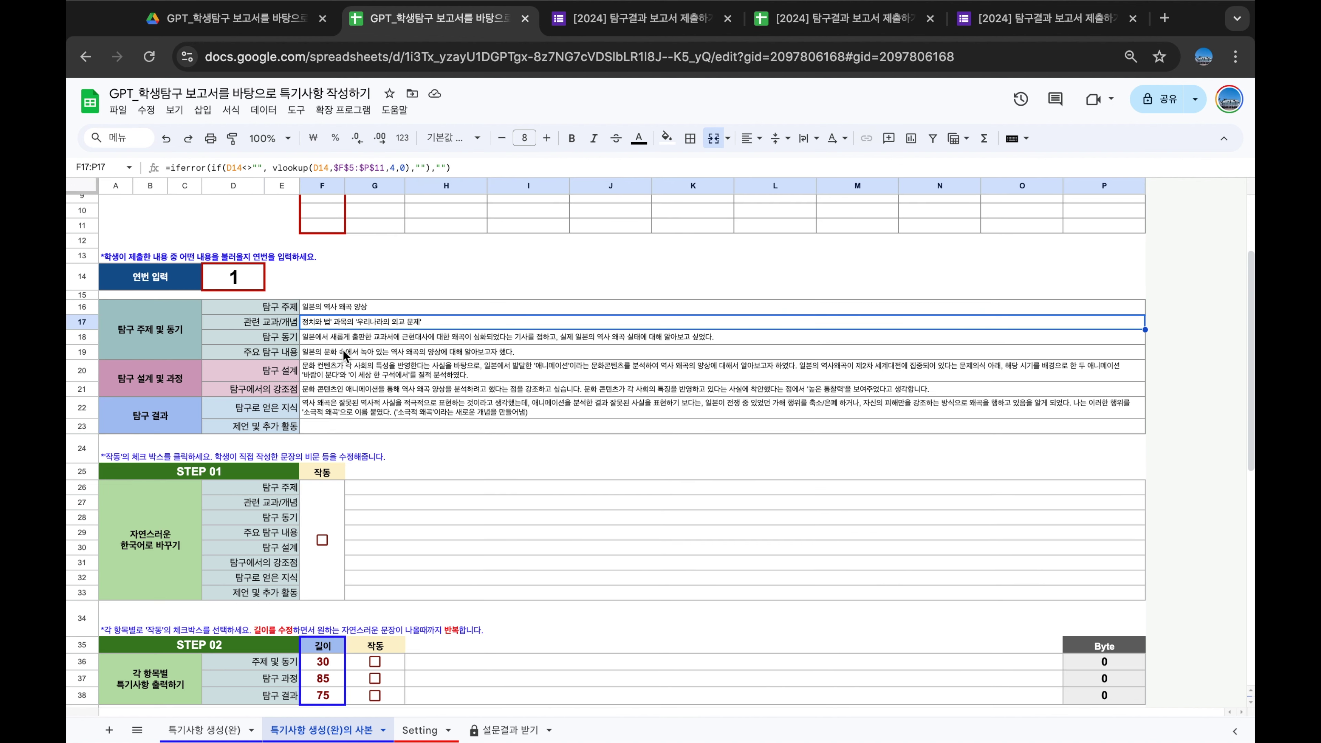
scroll(343, 351, up, 3)
click(365, 465)
click(360, 483)
scroll(361, 499, down, 2)
drag(349, 357, 336, 473)
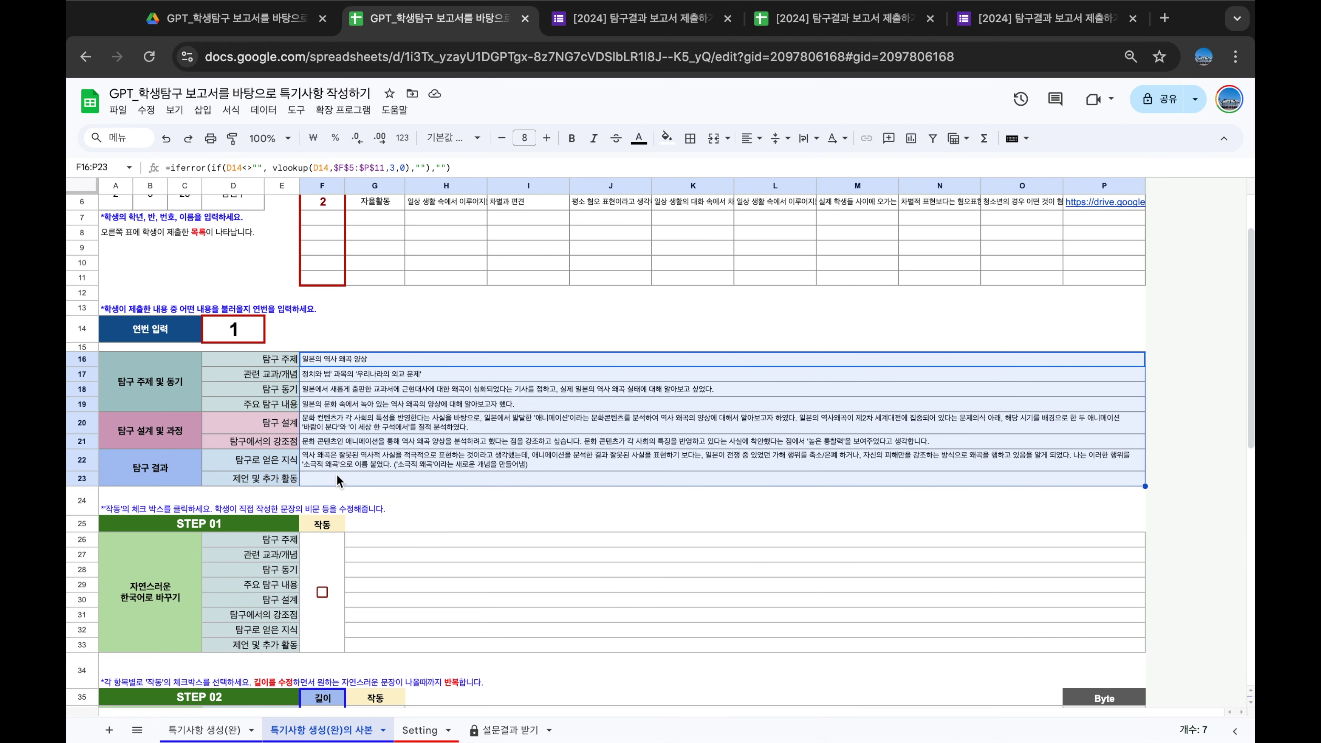
scroll(337, 474, down, 4)
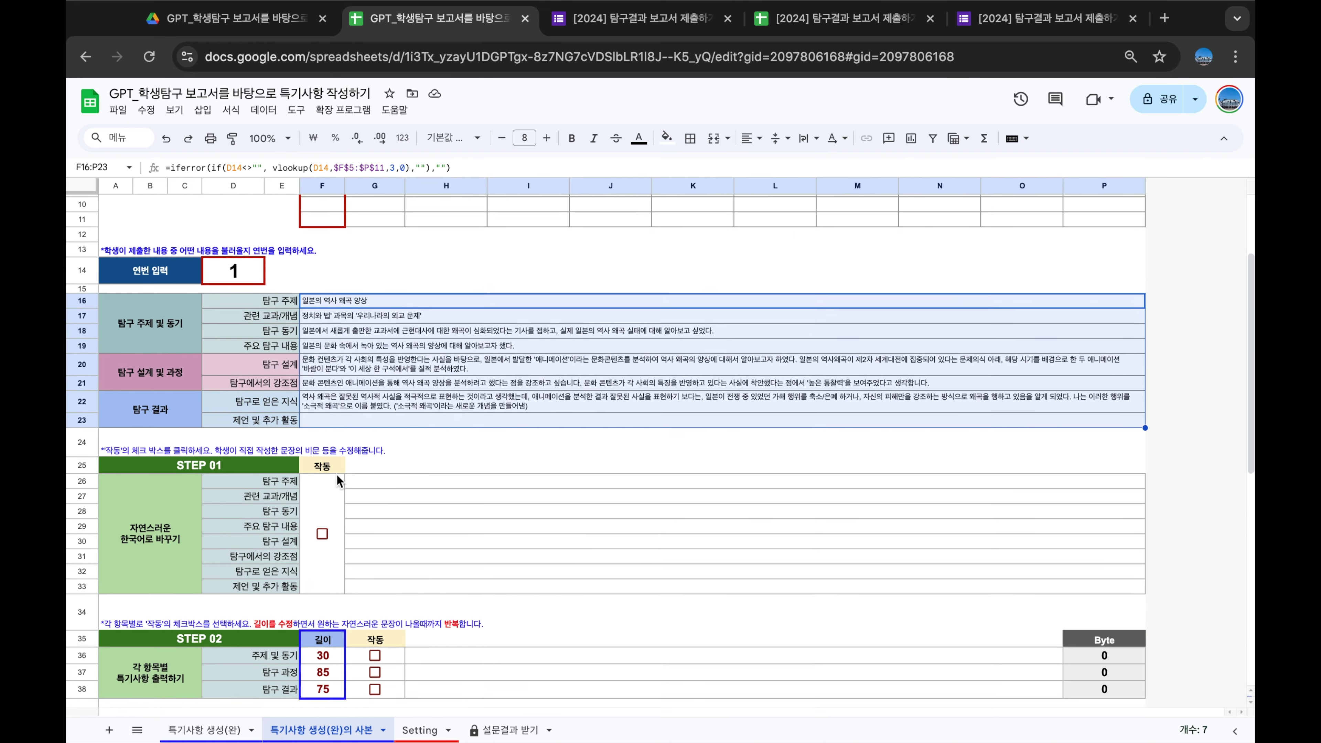
click(447, 442)
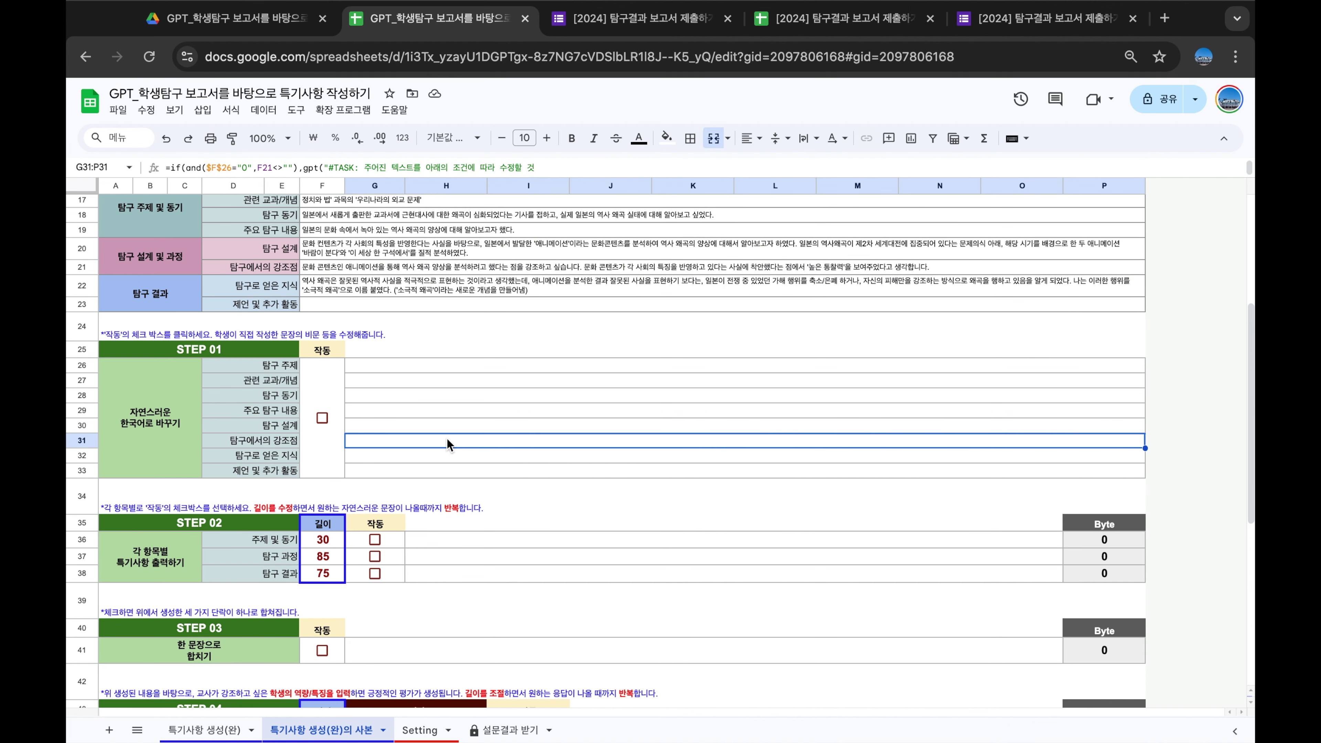
scroll(447, 442, up, 2)
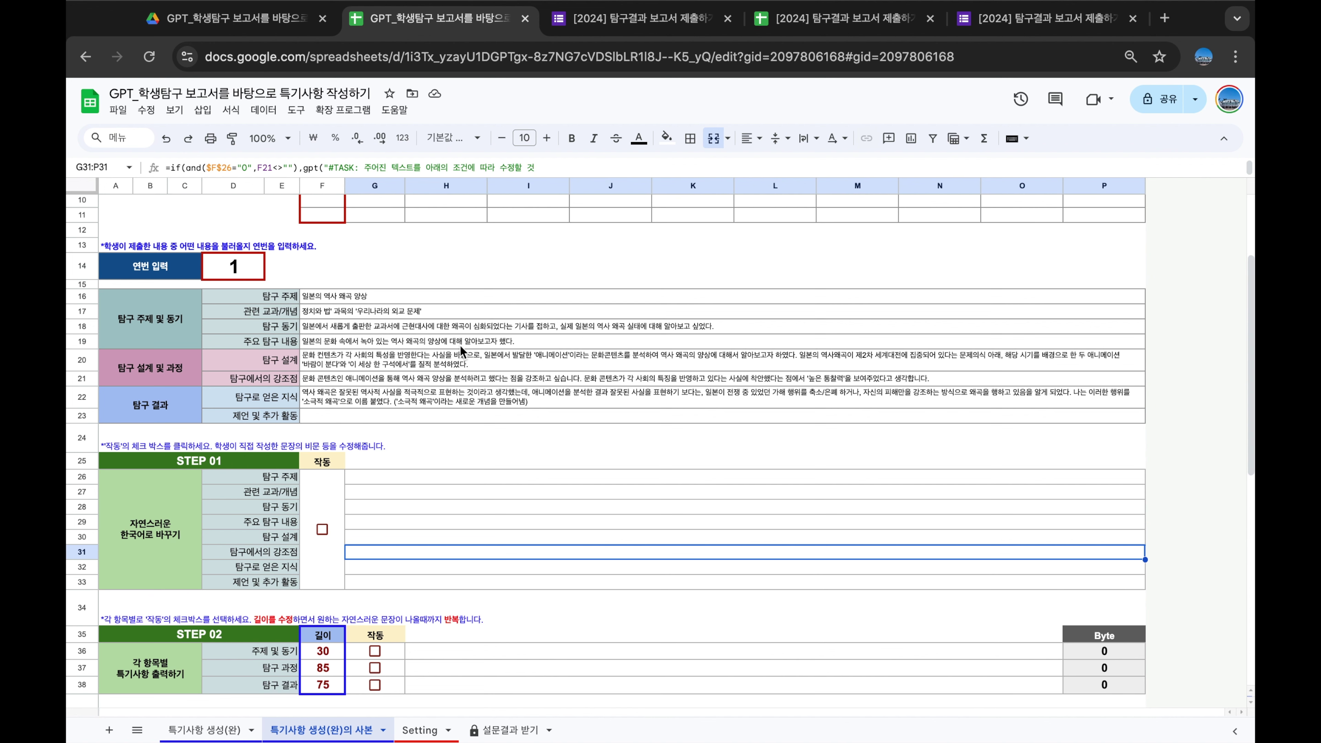
scroll(459, 344, down, 1)
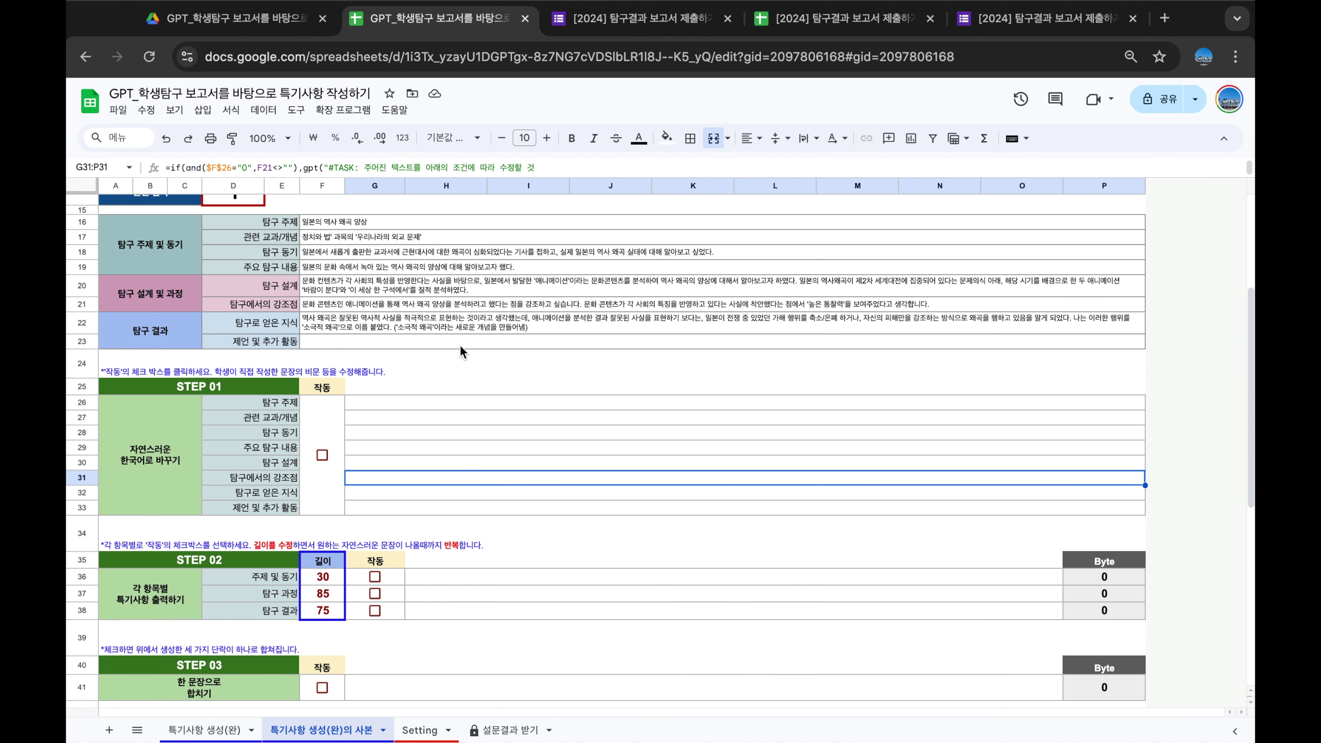
scroll(459, 345, down, 1)
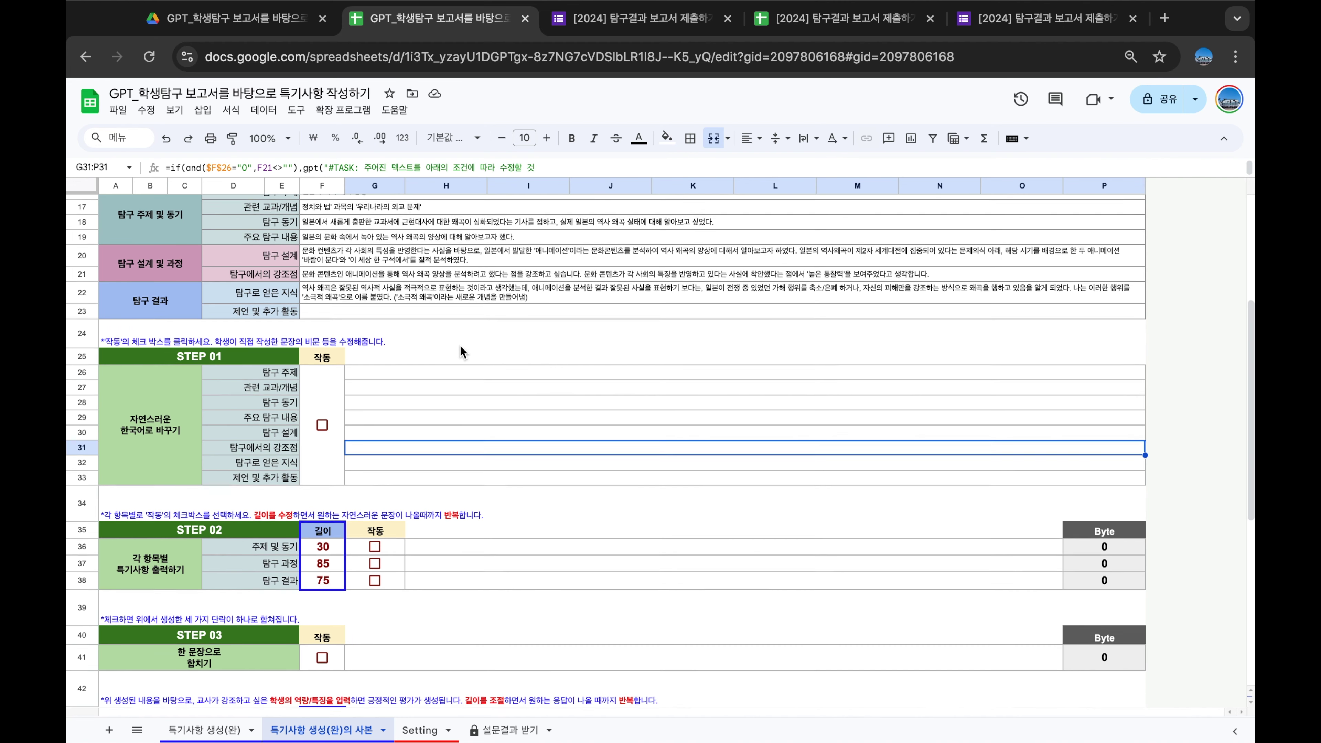
click(212, 358)
click(183, 467)
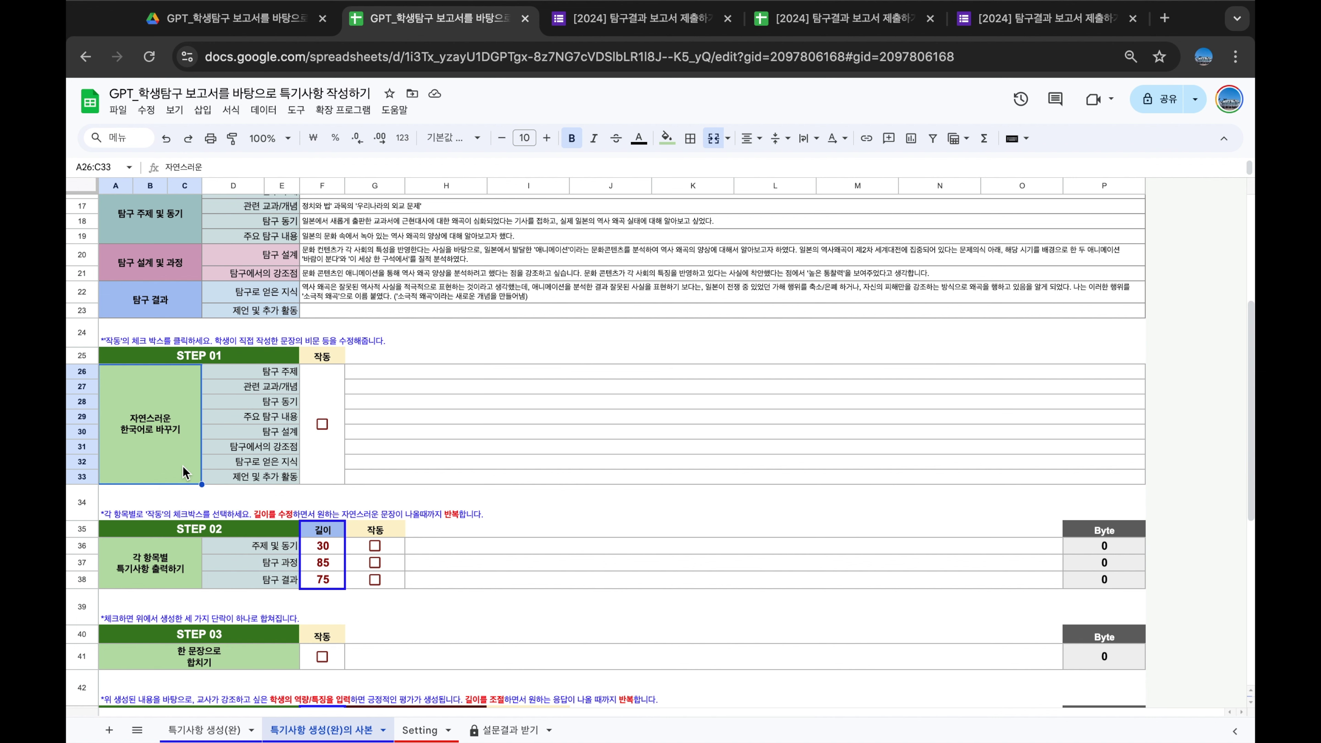
Tick STEP 01's 작동 checkbox and read the GPT prompt behind the rewritten research-design sentence
click(322, 425)
scroll(333, 408, up, 2)
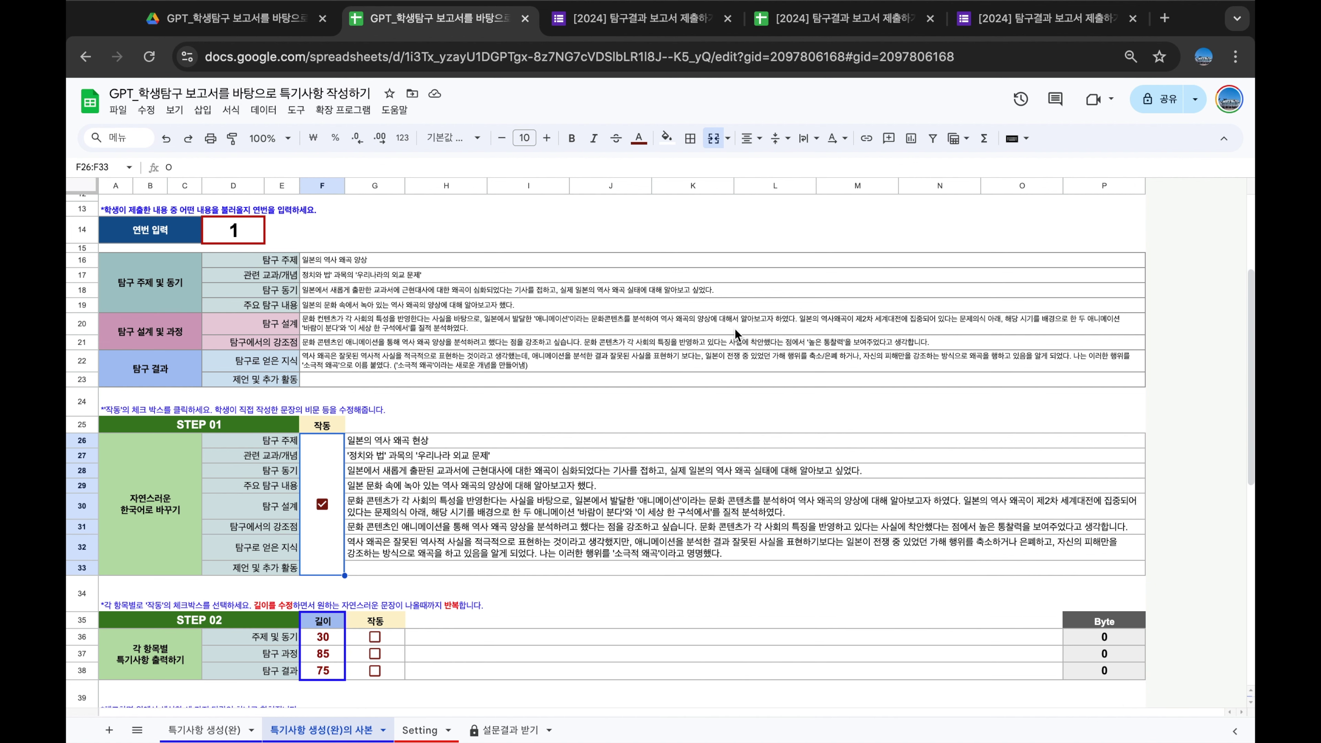
scroll(729, 310, down, 1)
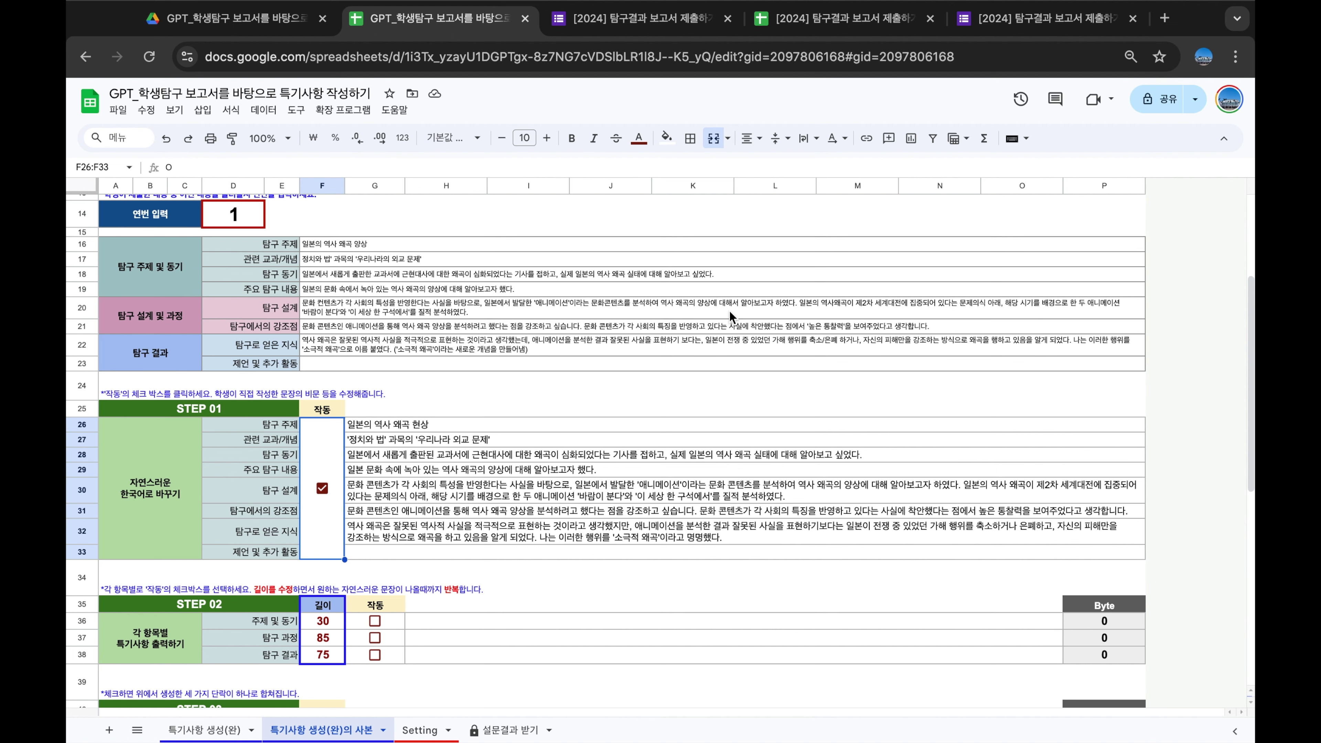
scroll(730, 316, down, 5)
click(529, 405)
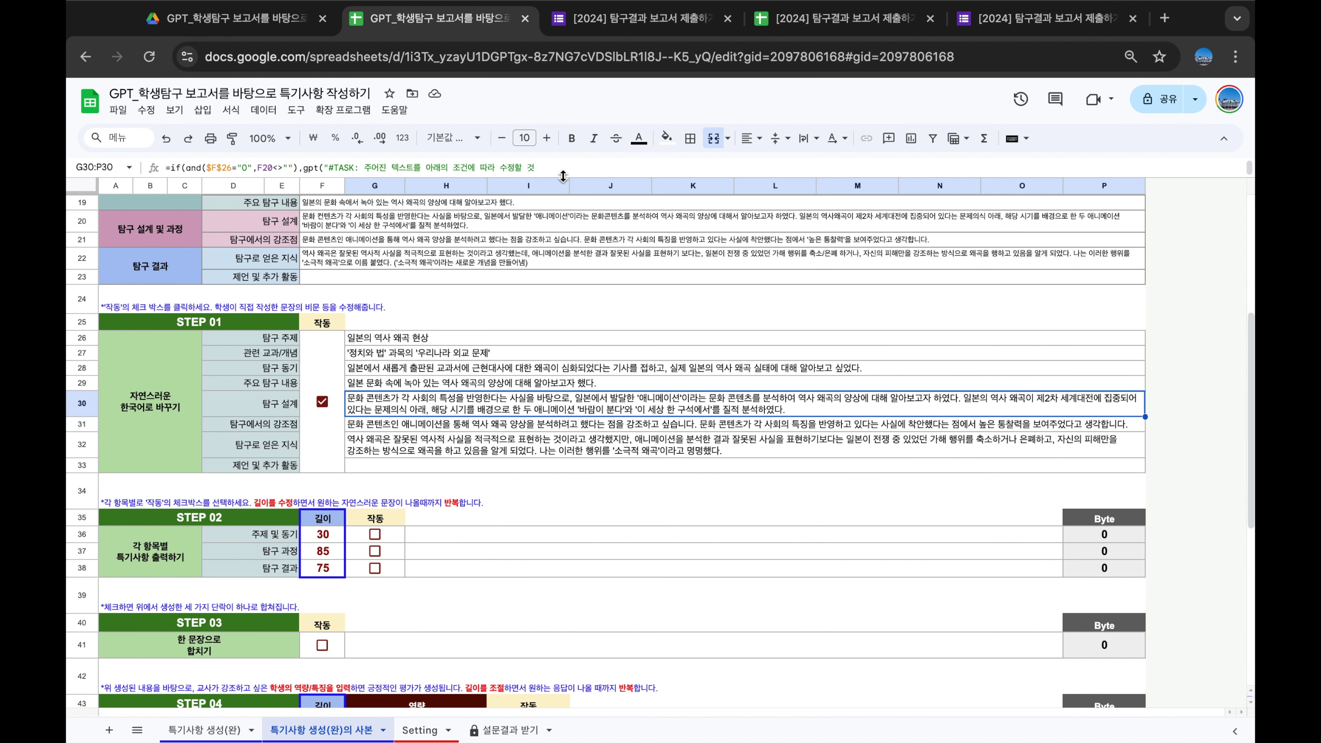
click(341, 174)
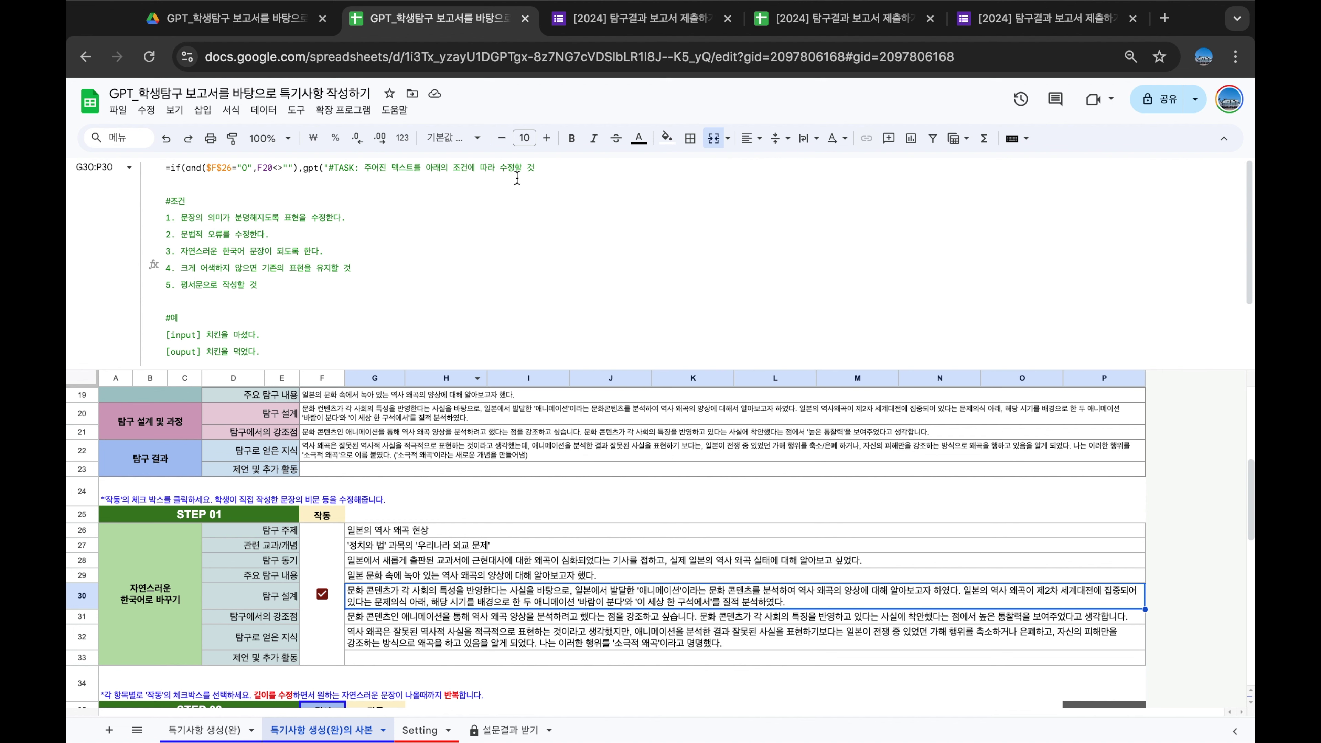
scroll(290, 218, down, 1)
scroll(290, 217, down, 1)
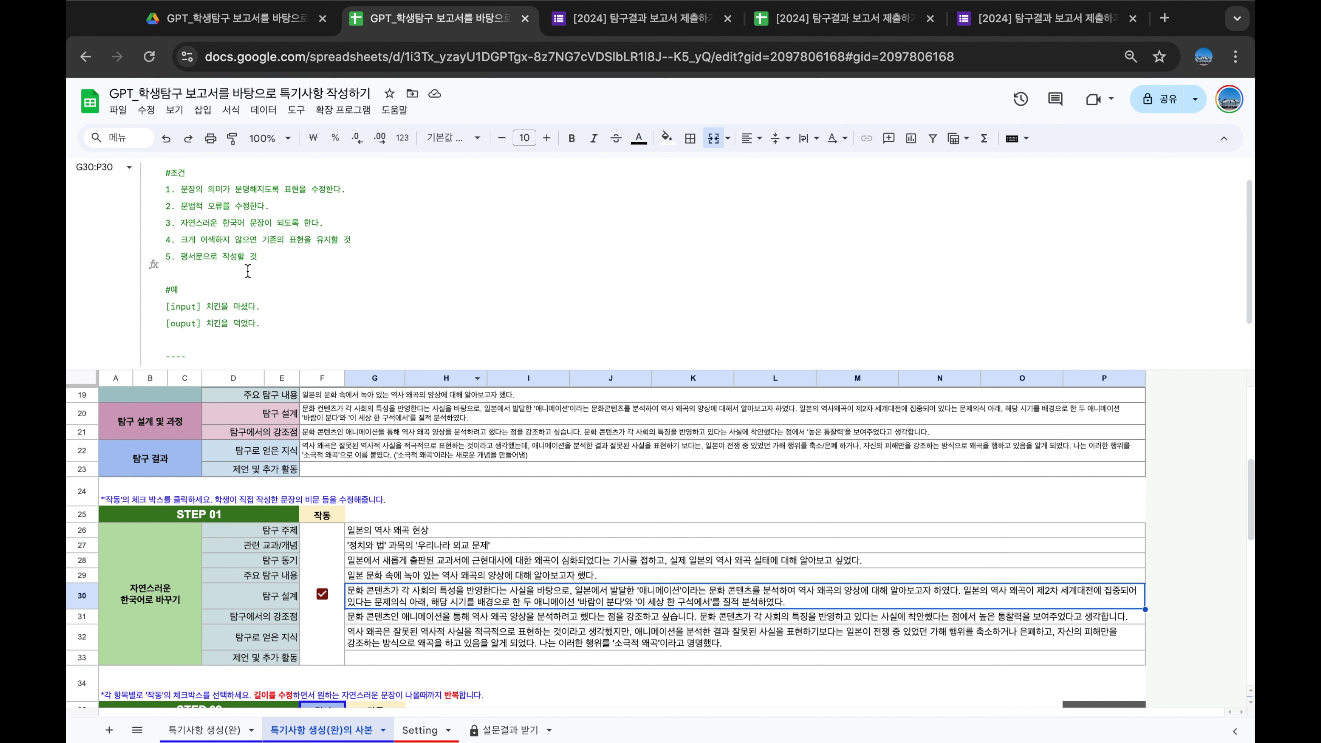
scroll(248, 271, down, 3)
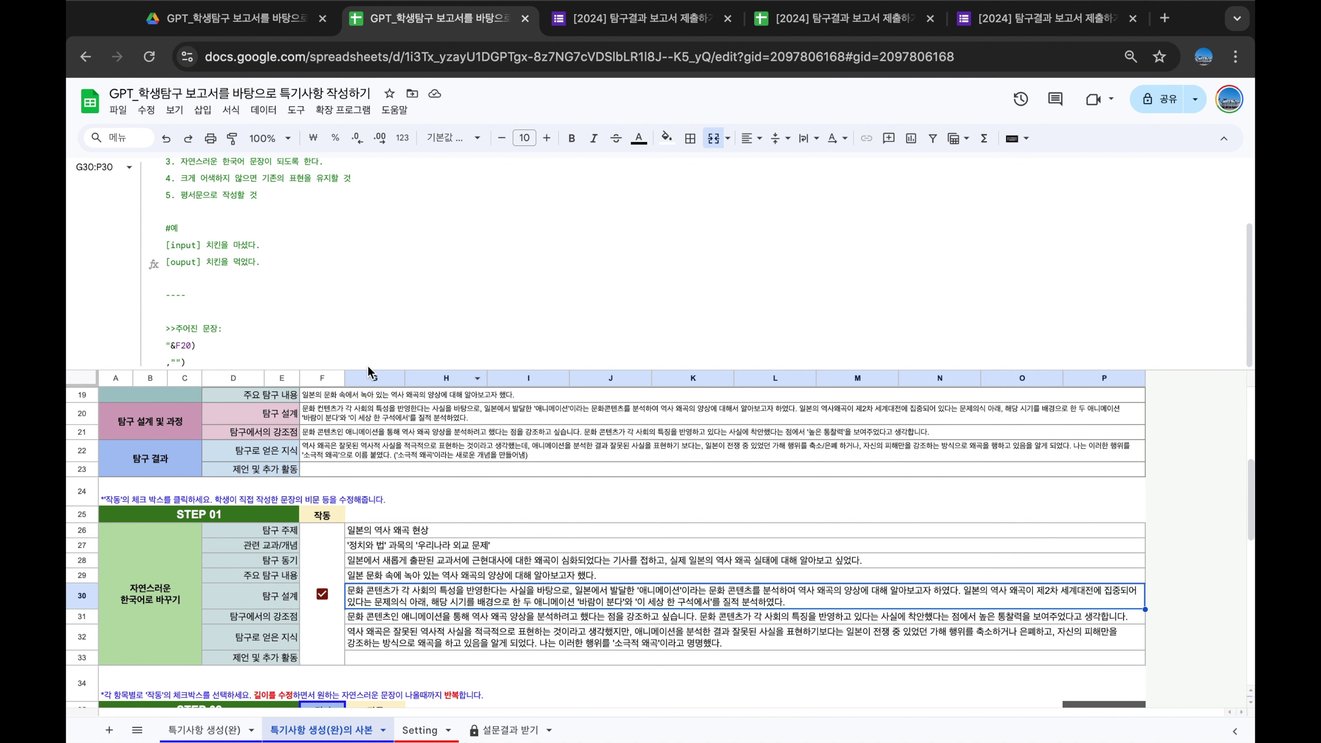
drag(367, 366, 367, 177)
drag(471, 257, 441, 393)
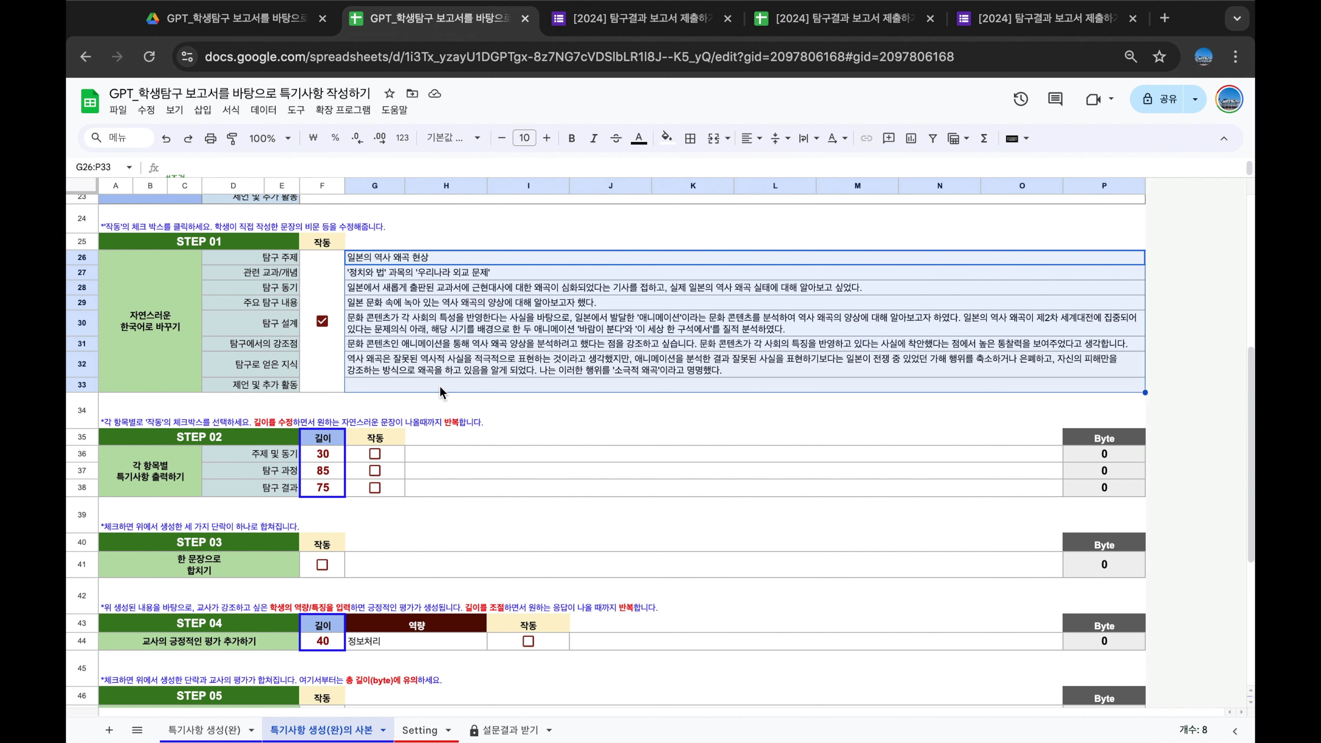
Point out the STEP 02 section, its note line, and the topic and process items
scroll(440, 387, down, 3)
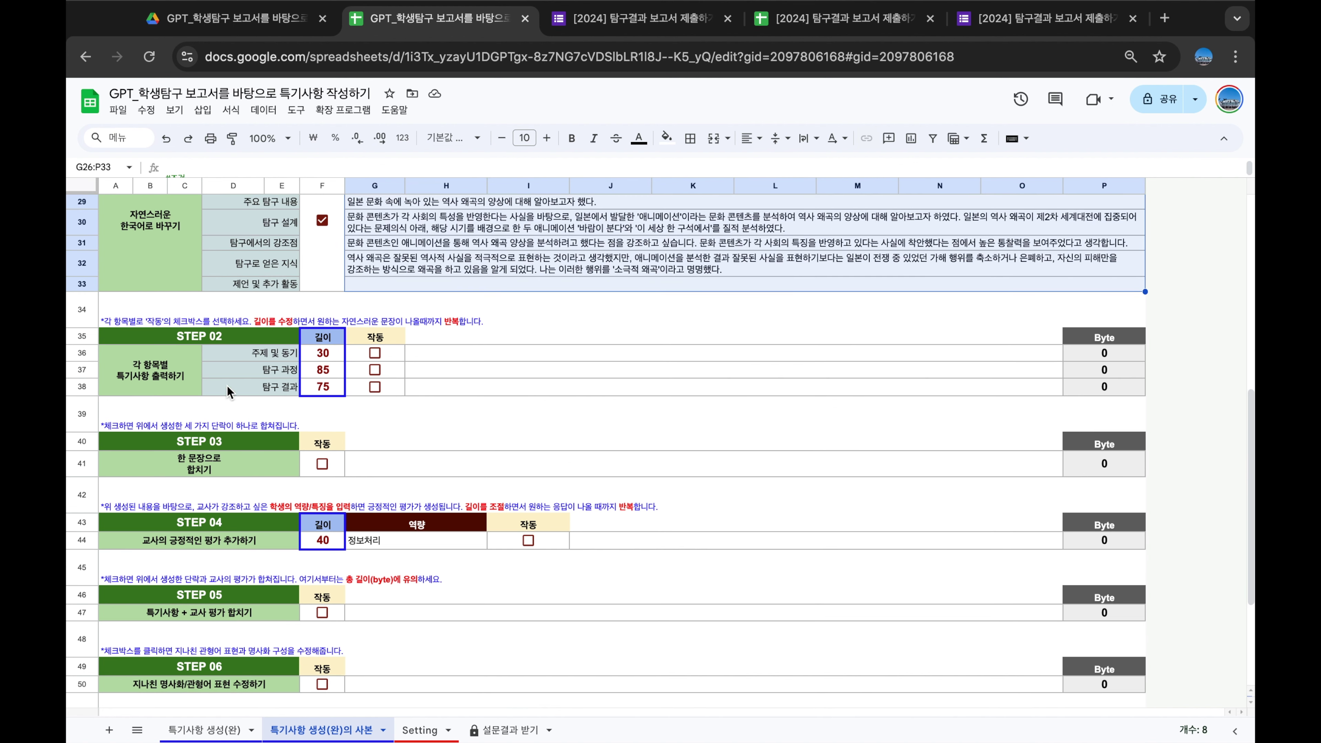
click(187, 367)
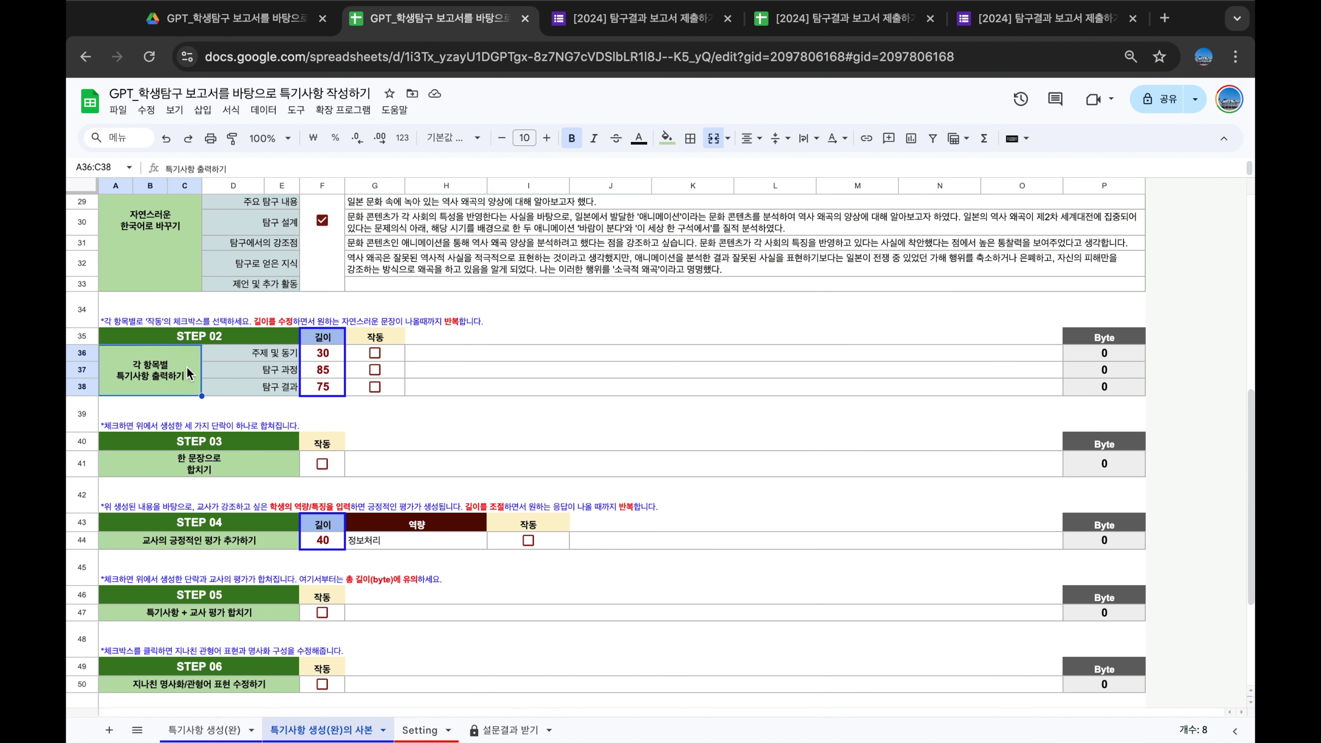
click(246, 405)
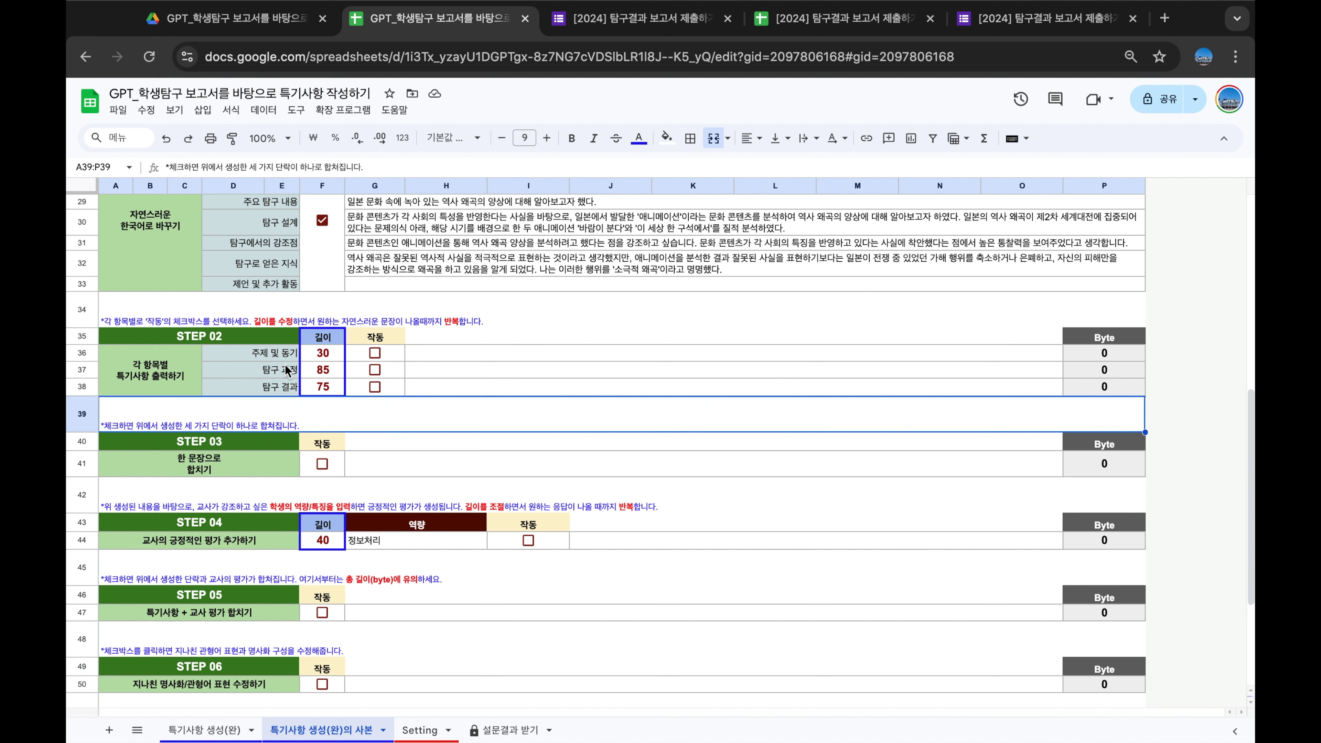
click(283, 351)
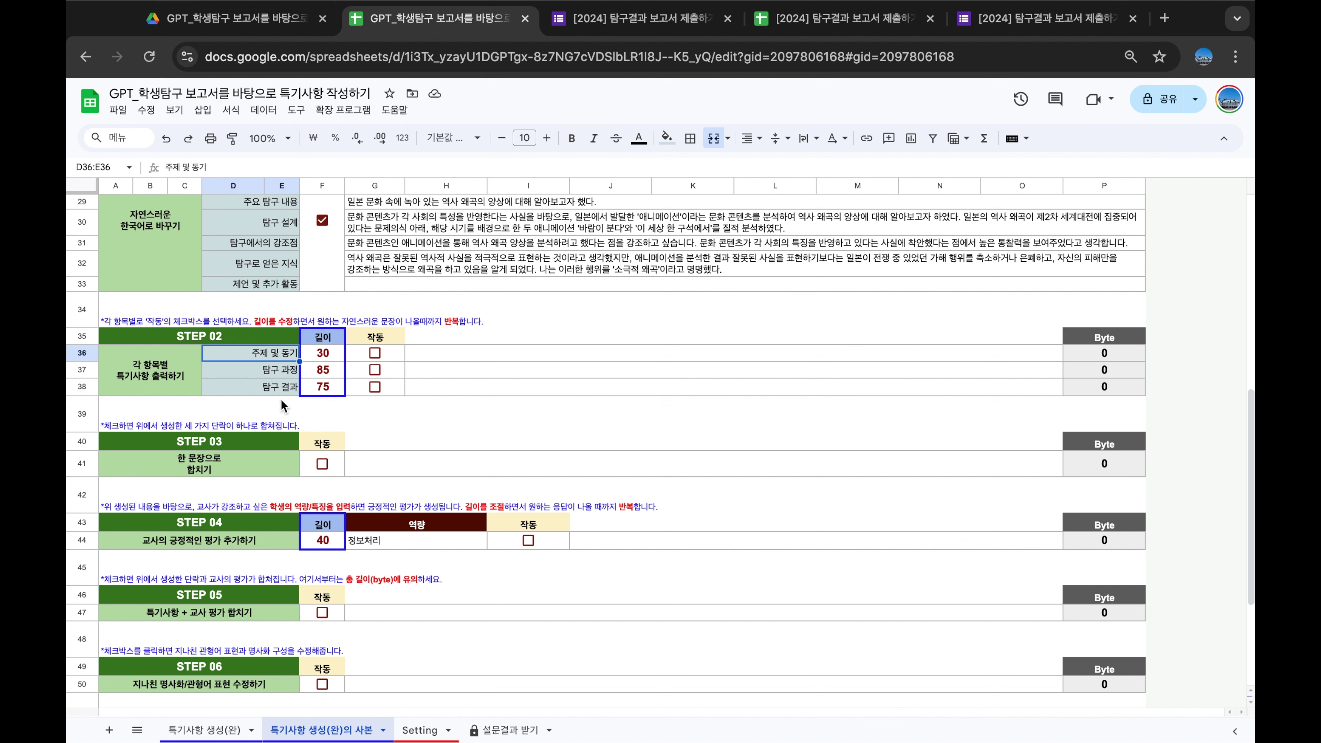
click(286, 371)
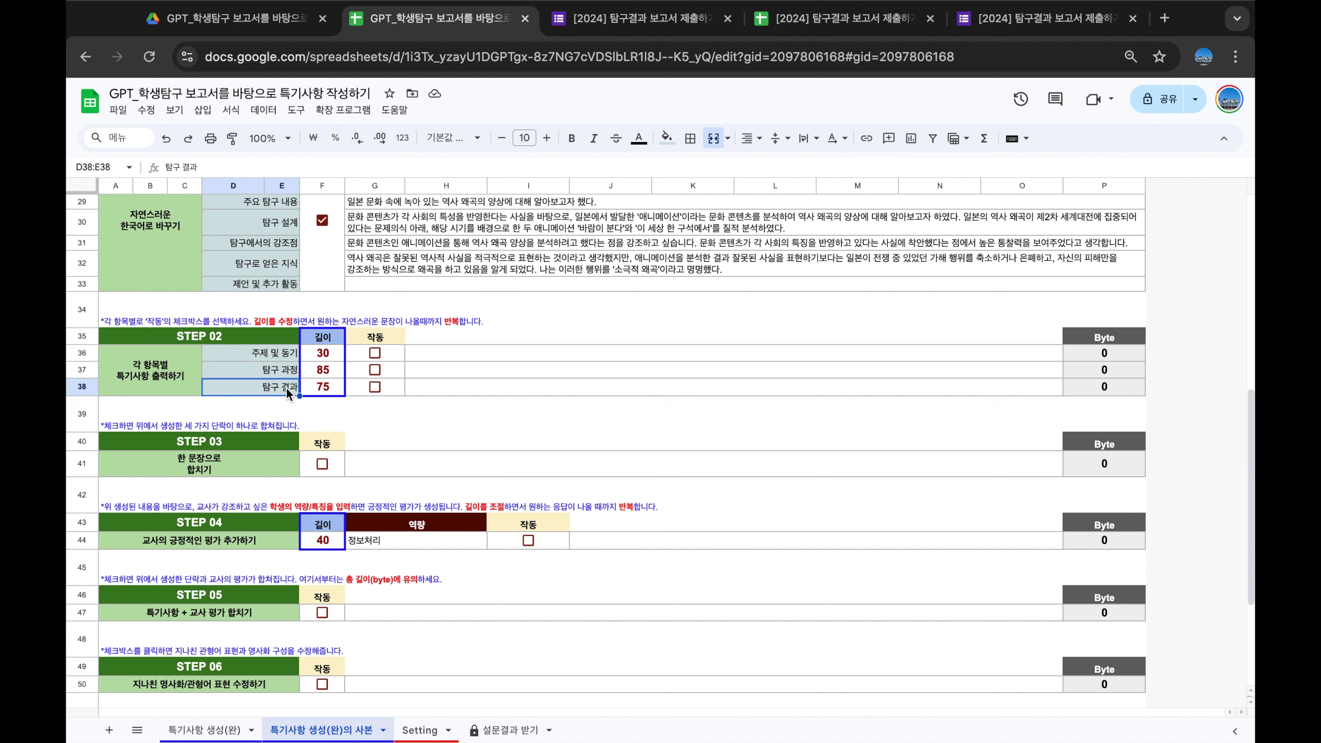
click(265, 401)
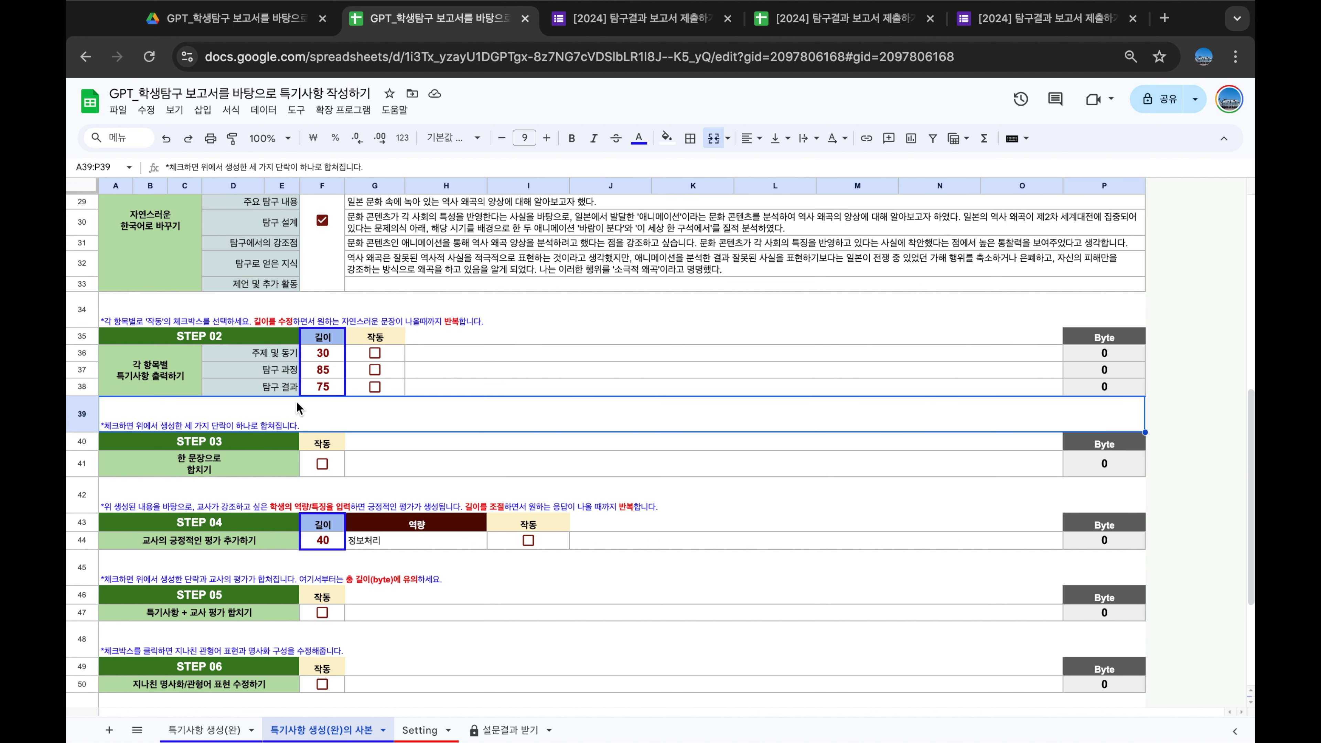
drag(279, 354, 274, 391)
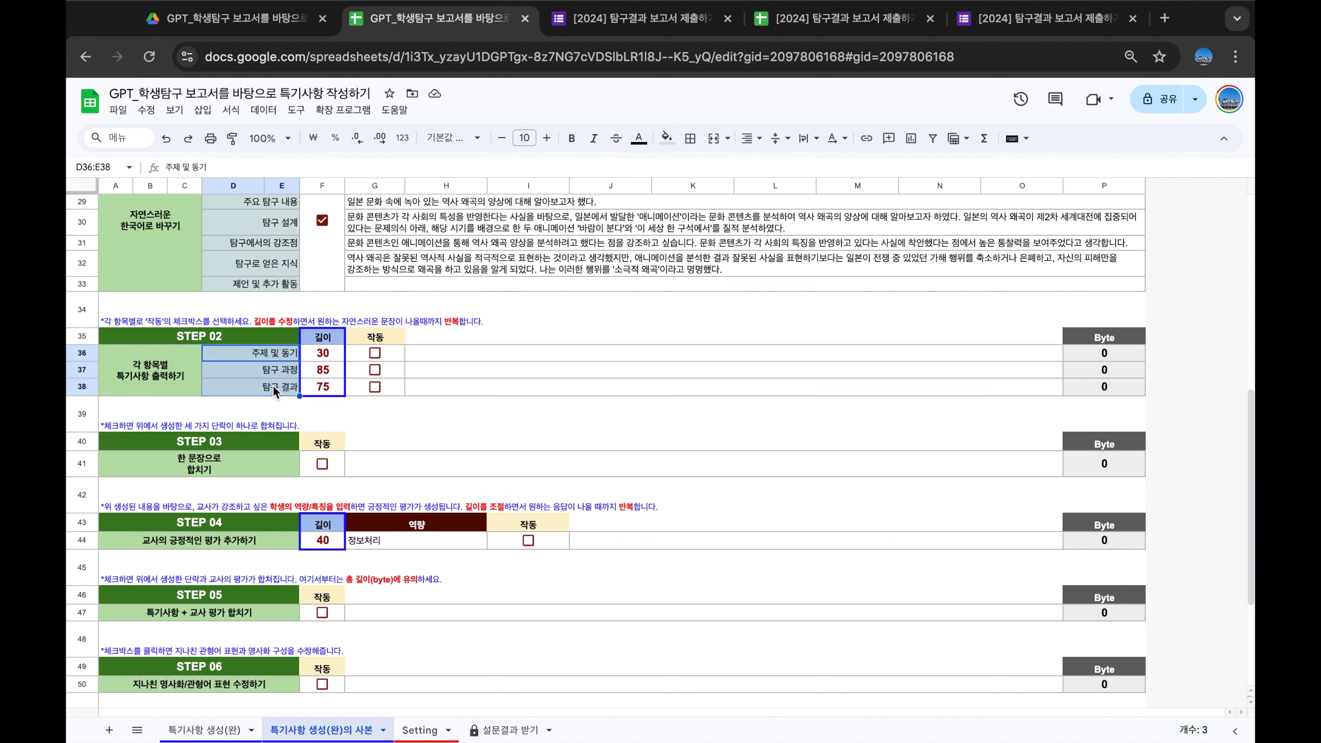
Tick the 작동 boxes for topic/motivation, process and results, yielding 190, 489 and 428 bytes
click(375, 353)
click(374, 370)
click(374, 386)
click(401, 419)
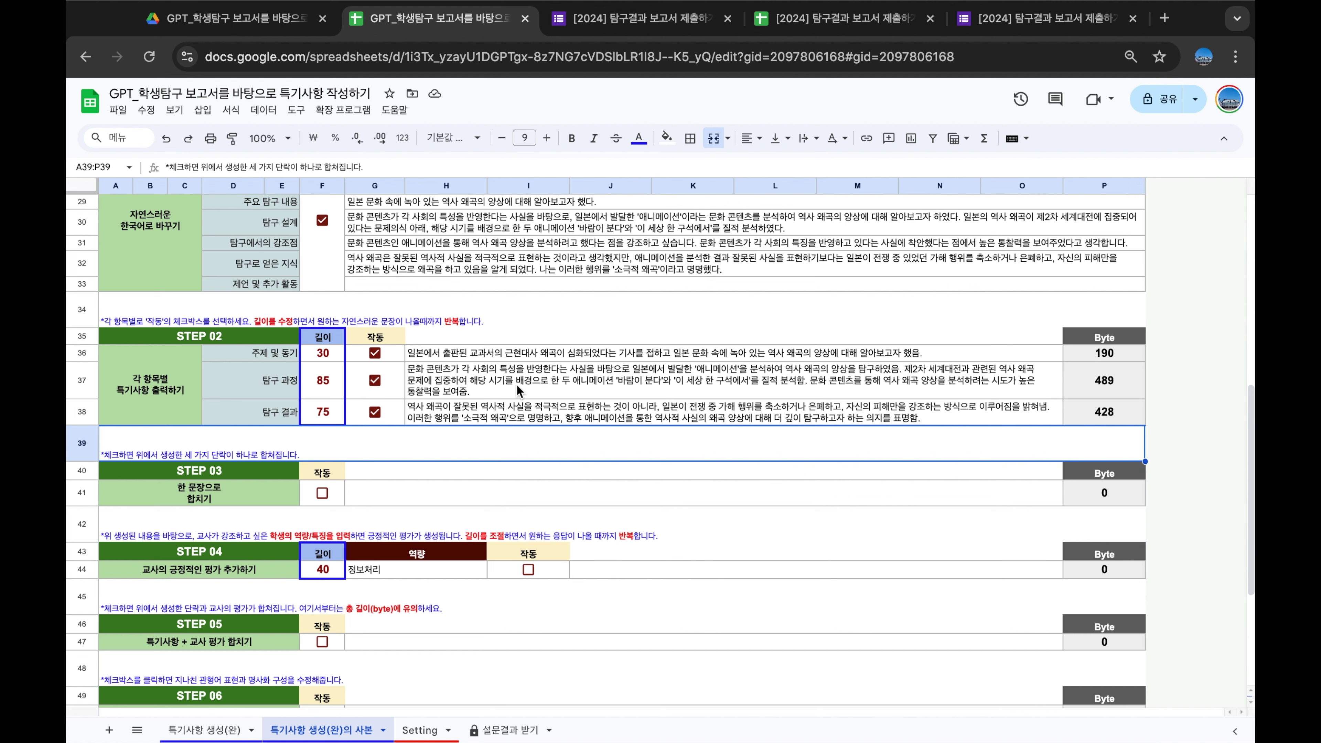
Inspect the STEP 02 research results remark and its formula, then clear and regenerate it
scroll(516, 385, up, 5)
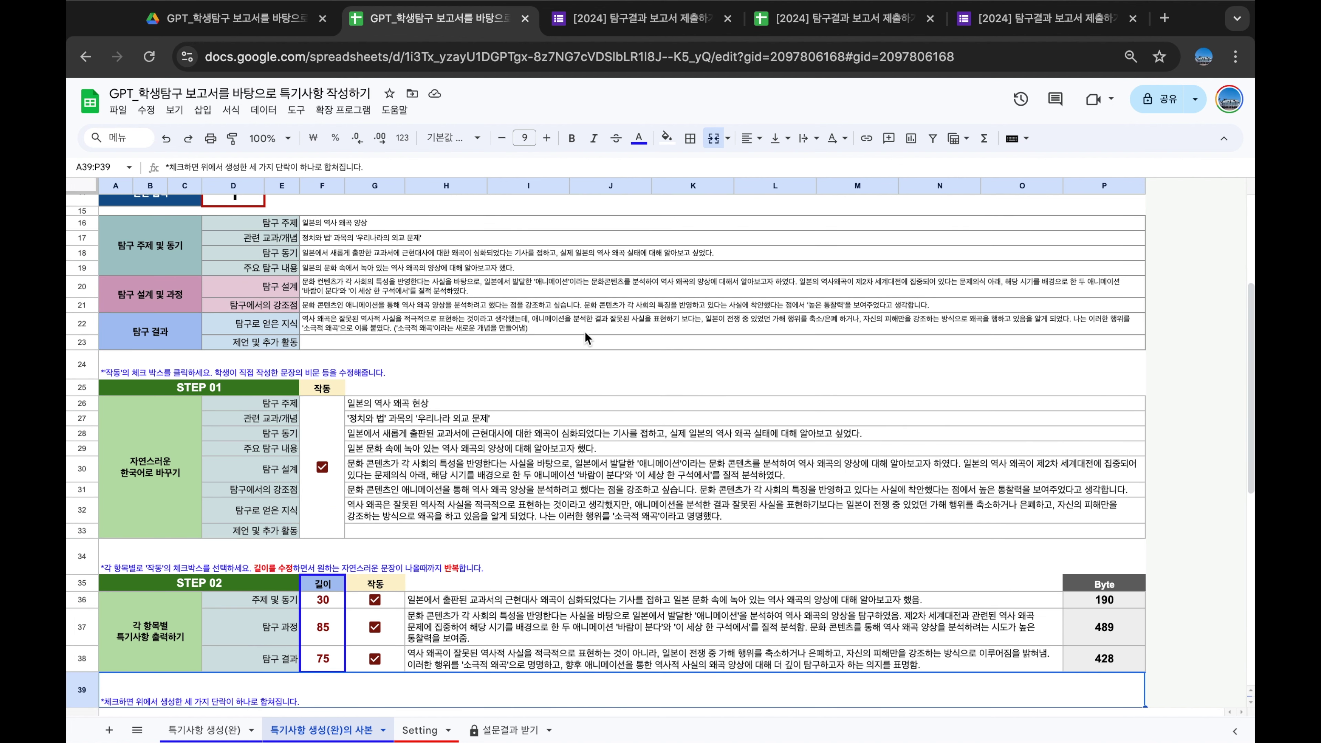
scroll(750, 329, down, 5)
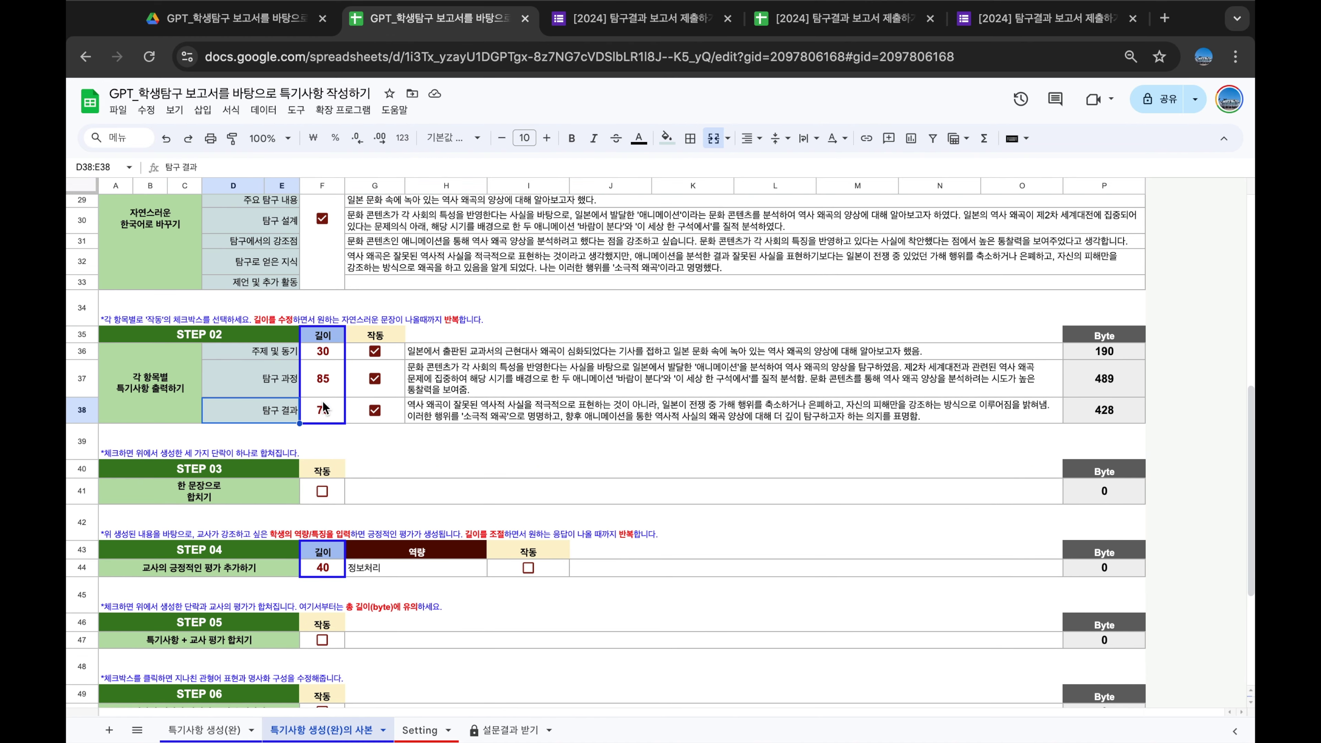
click(516, 411)
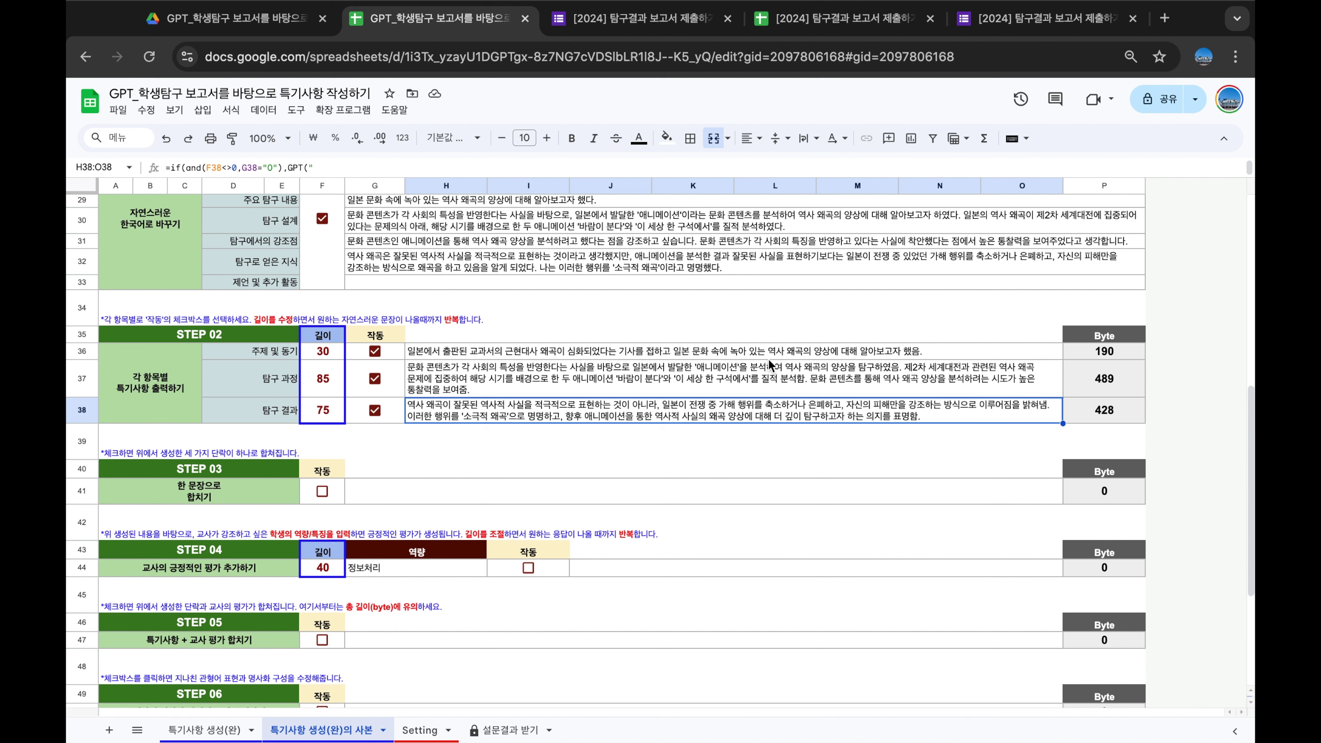
click(712, 451)
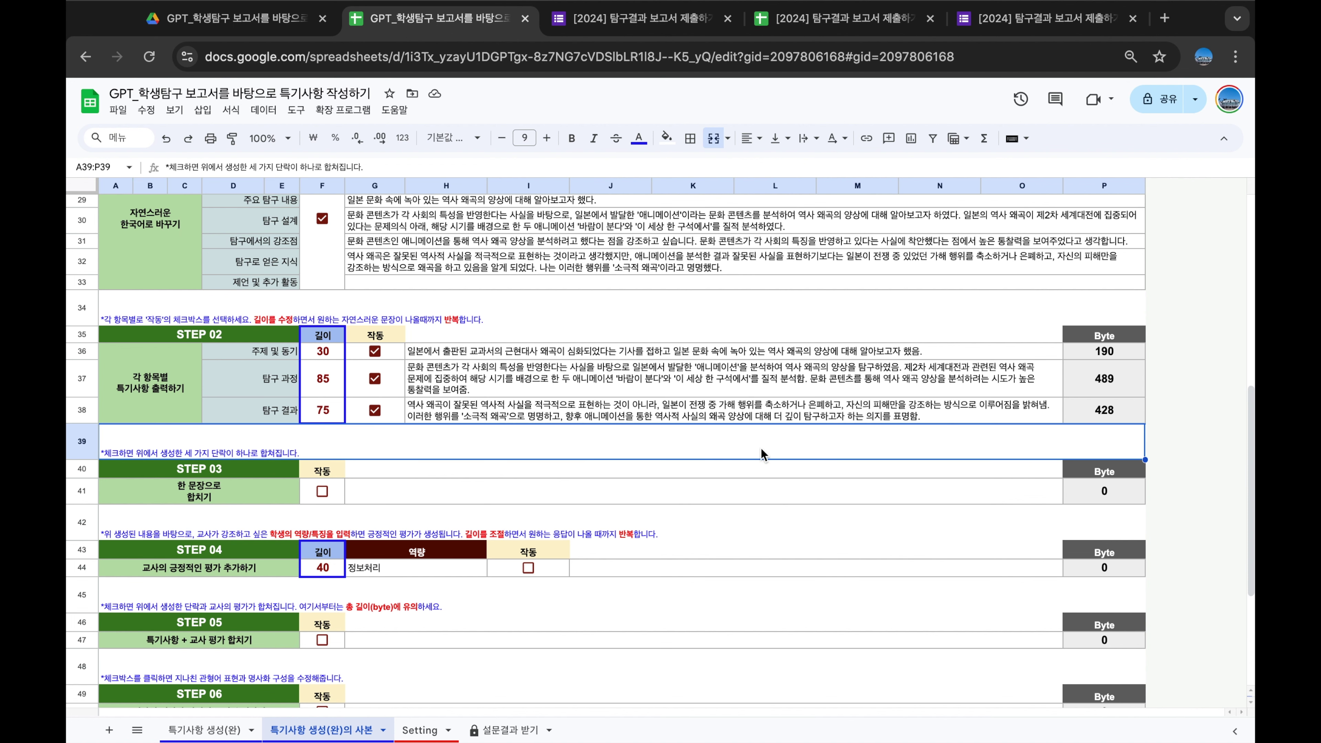
click(782, 419)
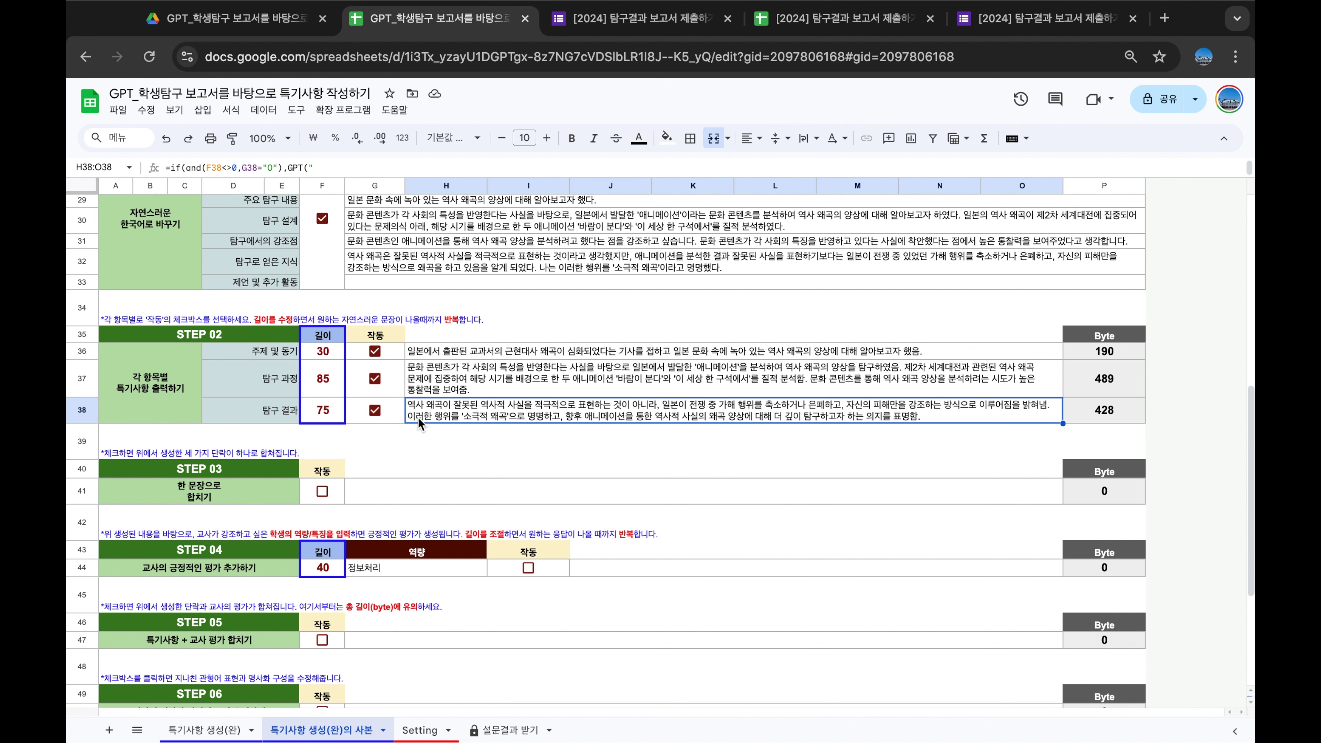
click(374, 410)
click(375, 406)
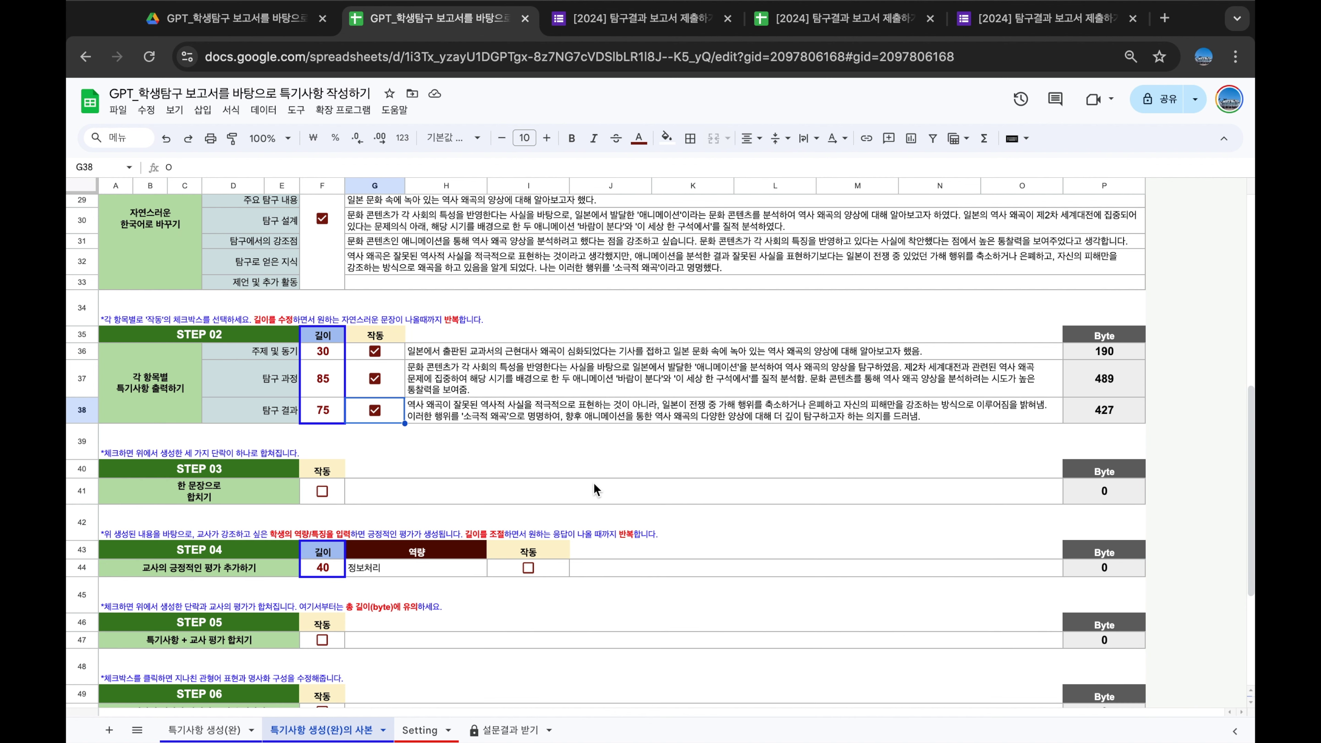
Change the STEP 02 탐구 과정 length from 85 to 95, then inspect the 주제 및 동기 formula
click(332, 390)
text(95)
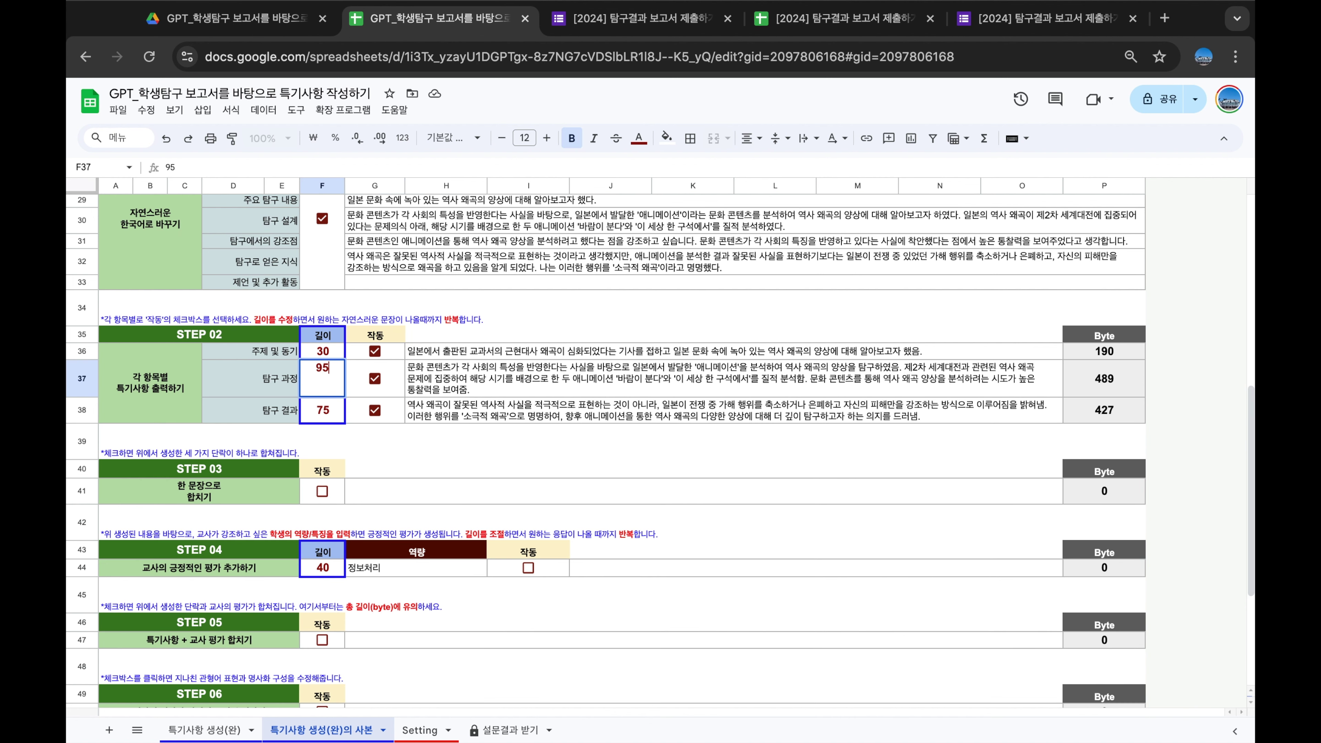
key(Return)
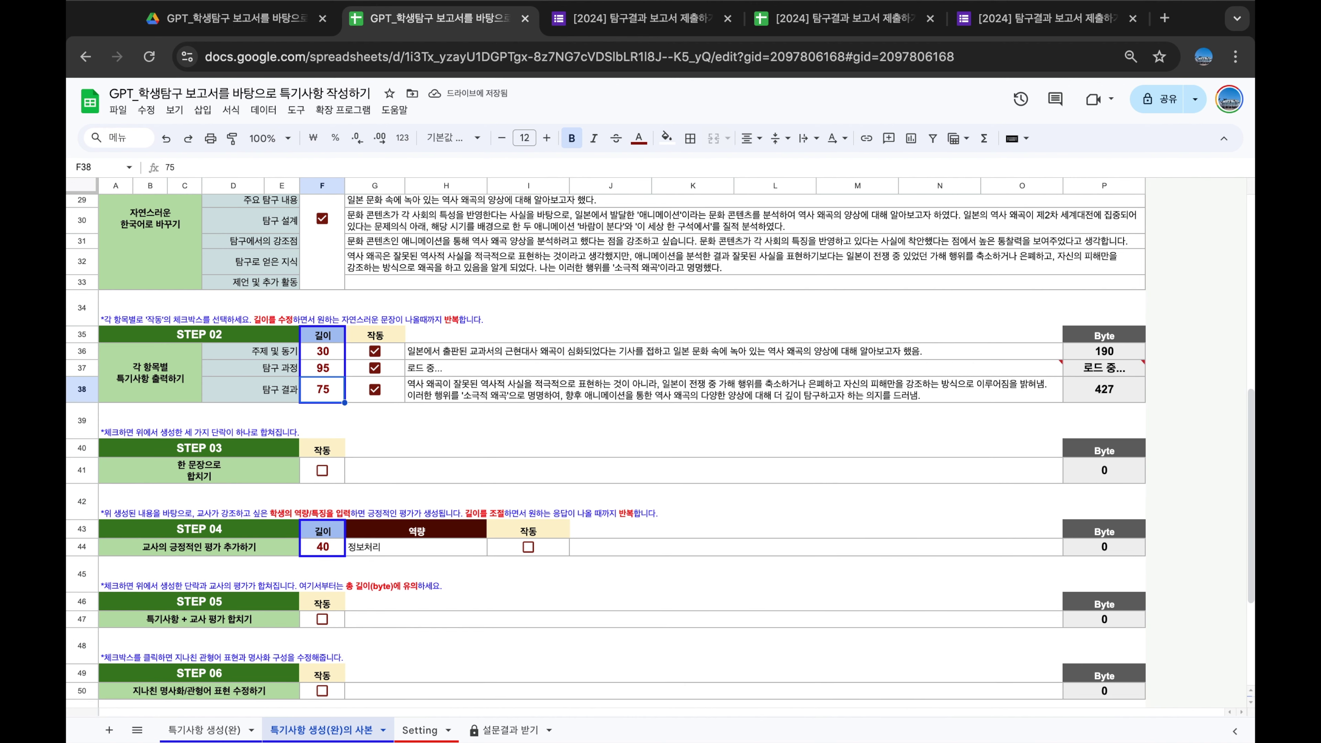
key(Down)
key(Down)
key(Down)
scroll(477, 432, down, 2)
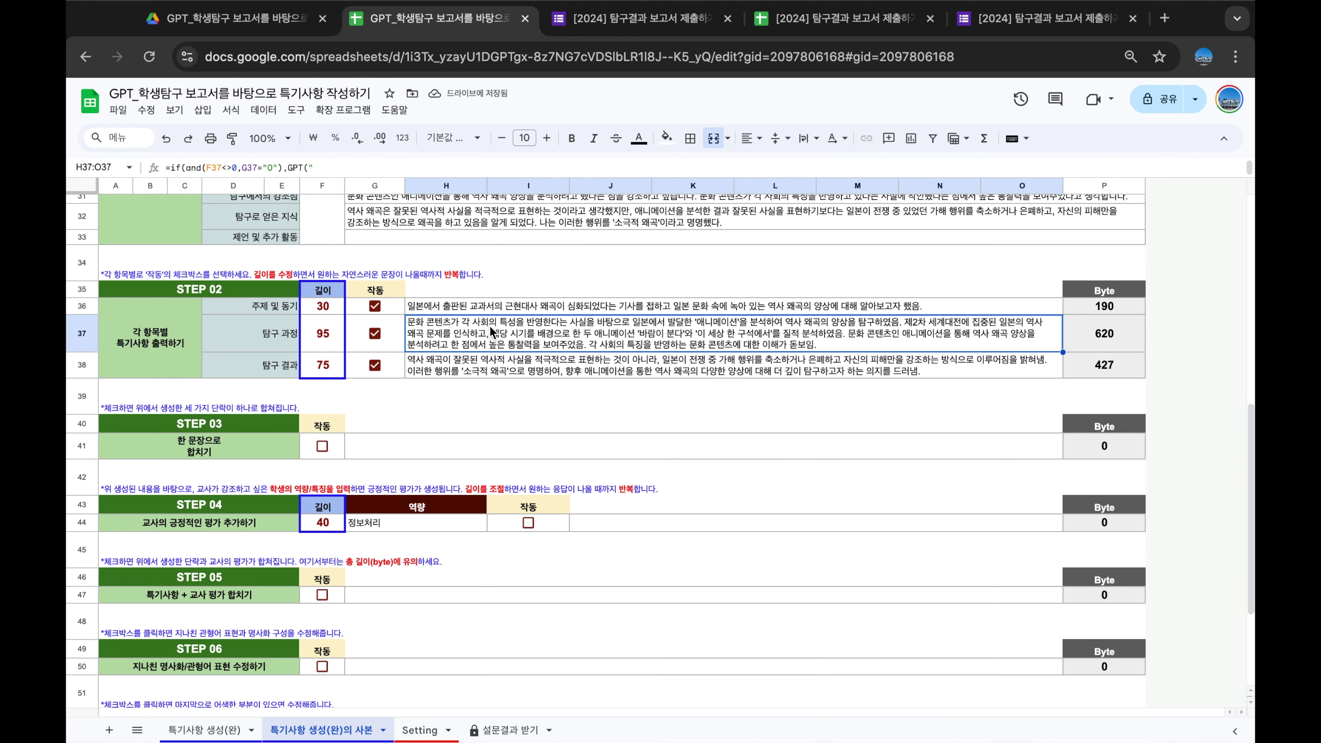
click(465, 308)
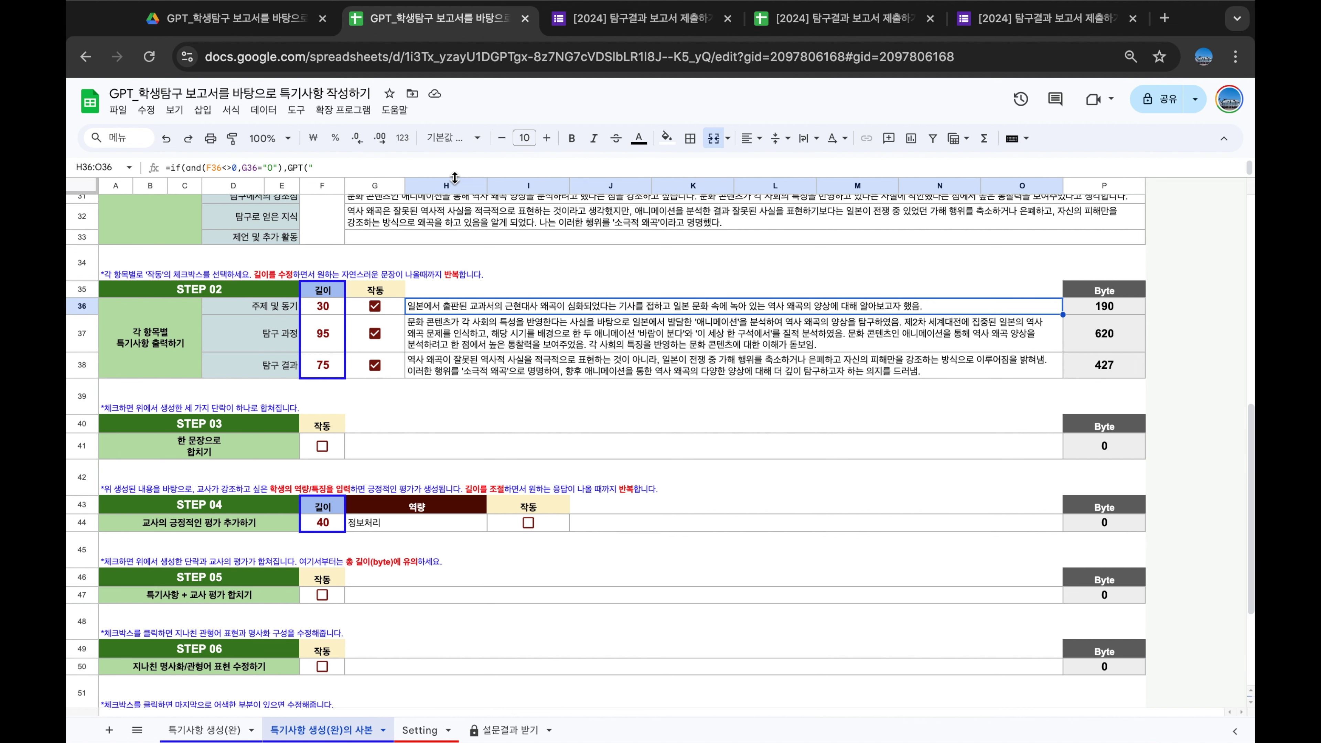
drag(454, 178, 454, 369)
scroll(391, 215, down, 2)
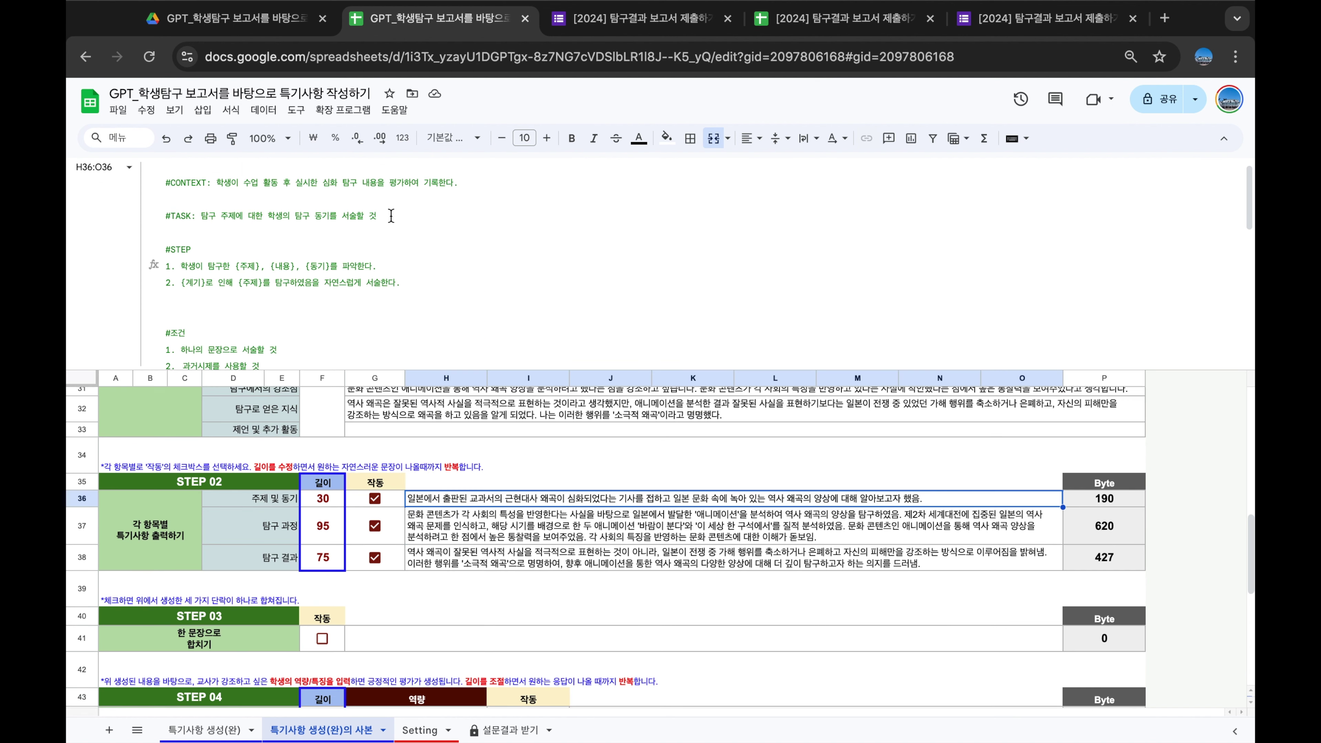
scroll(391, 215, up, 1)
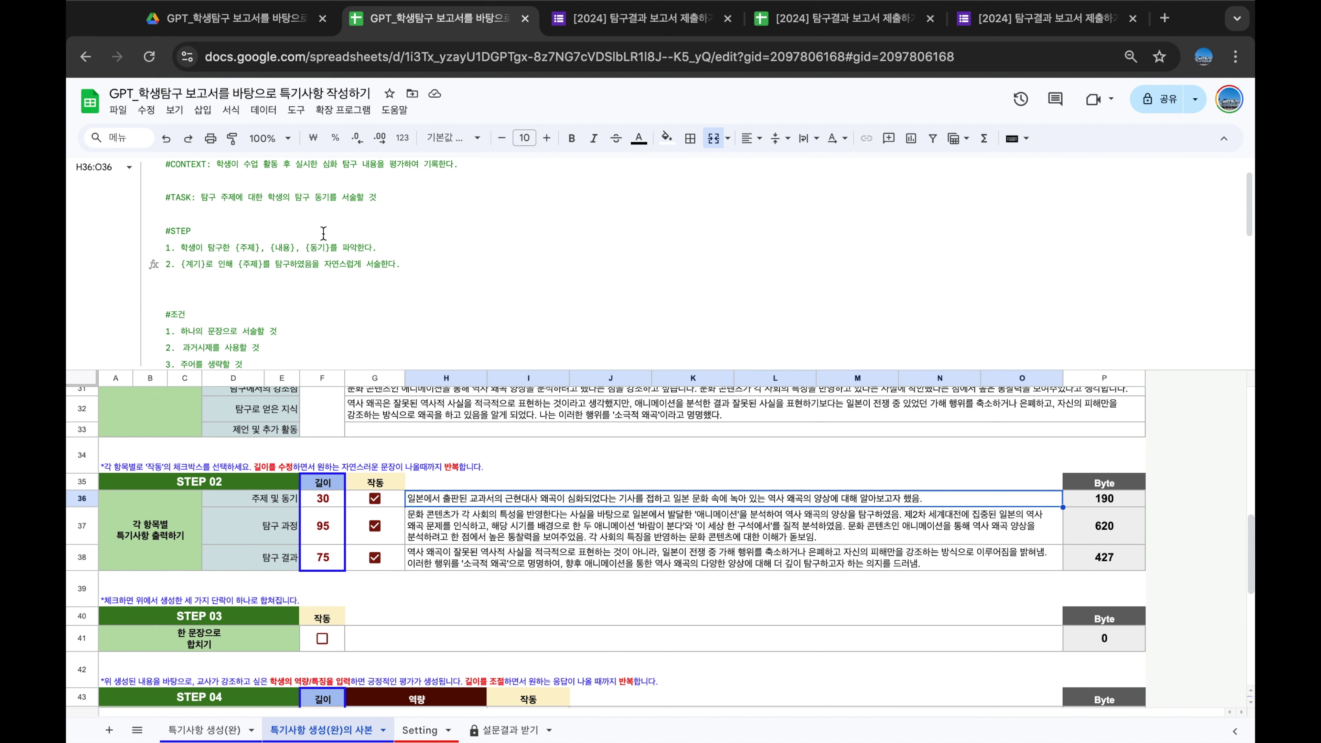
scroll(356, 235, down, 1)
scroll(357, 235, down, 3)
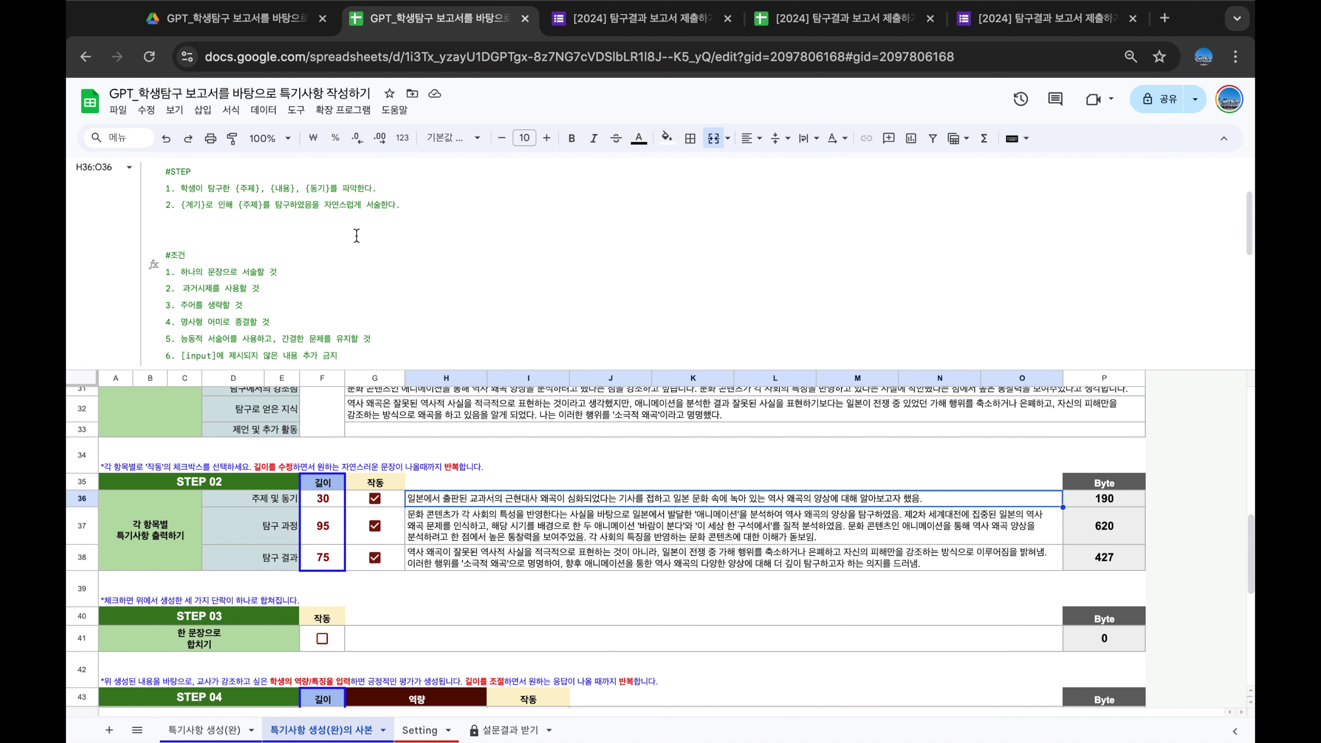
click(324, 189)
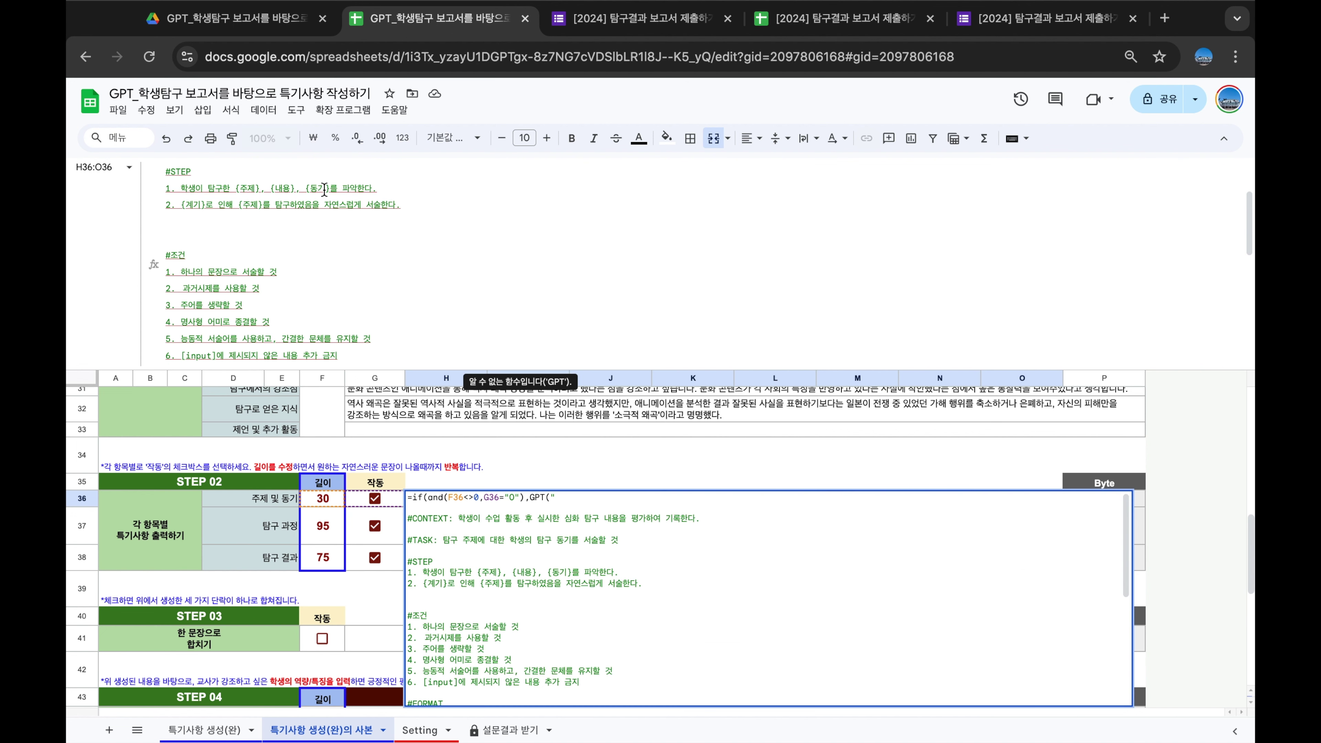
drag(181, 205, 311, 210)
click(364, 253)
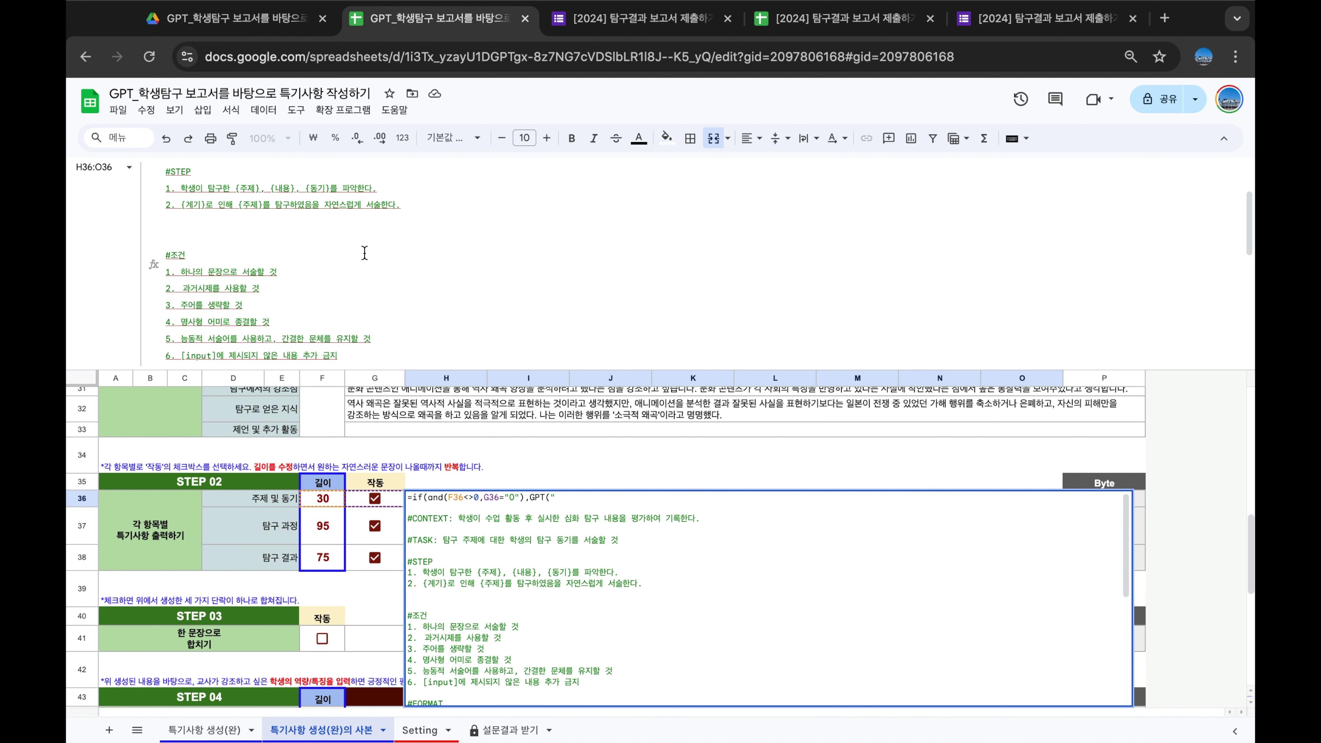
scroll(364, 254, down, 3)
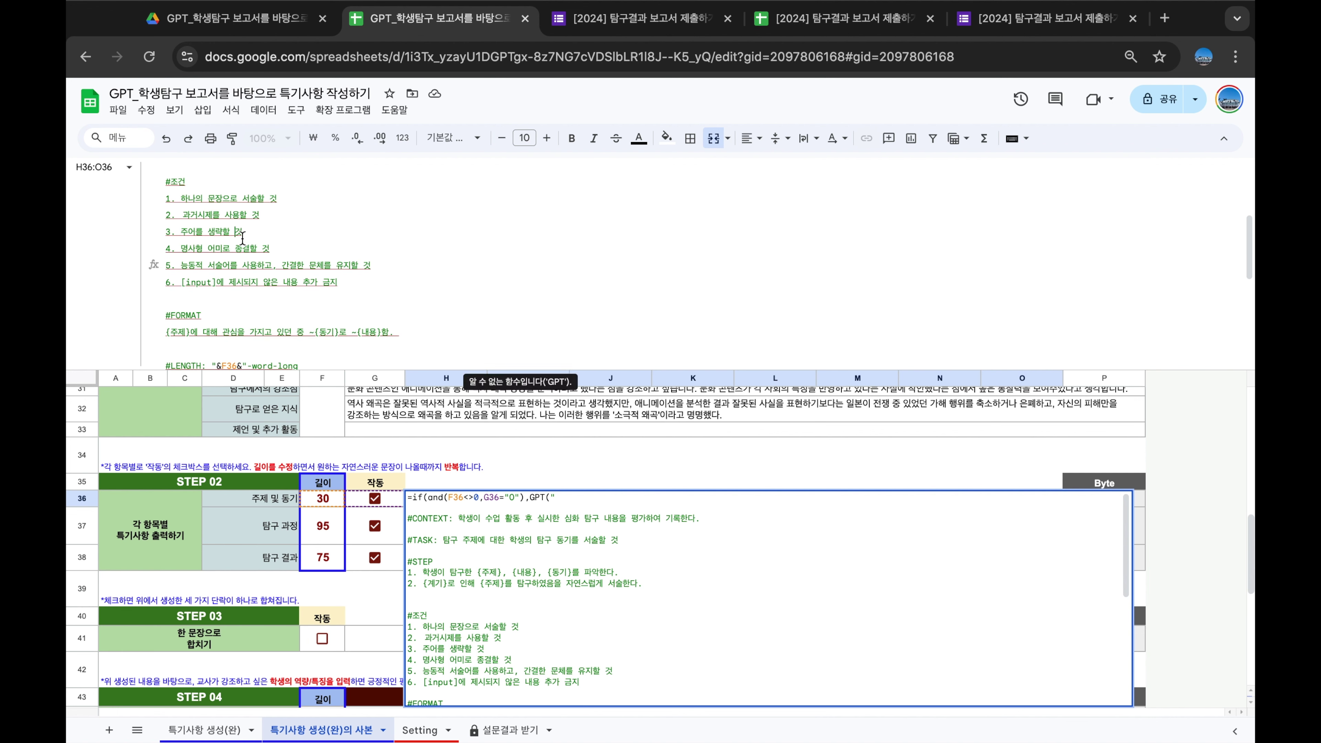
scroll(228, 229, down, 4)
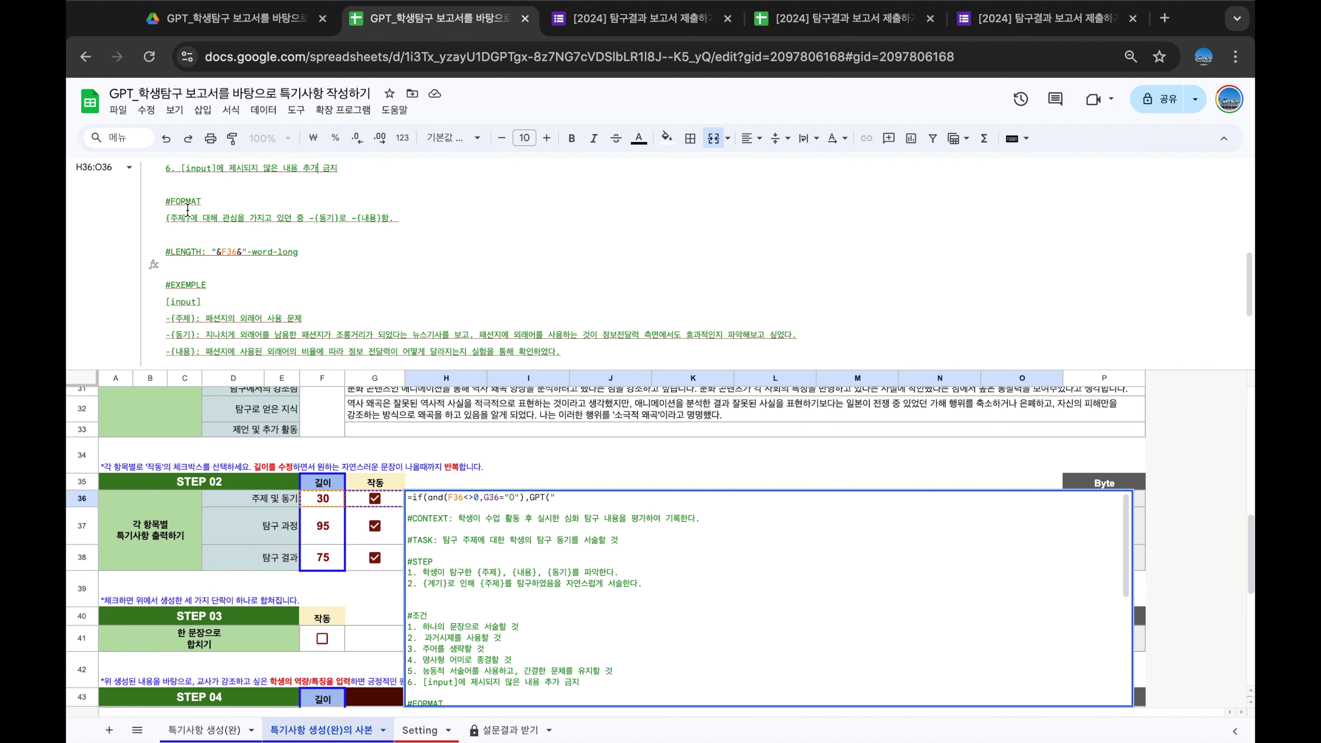
drag(172, 218, 258, 224)
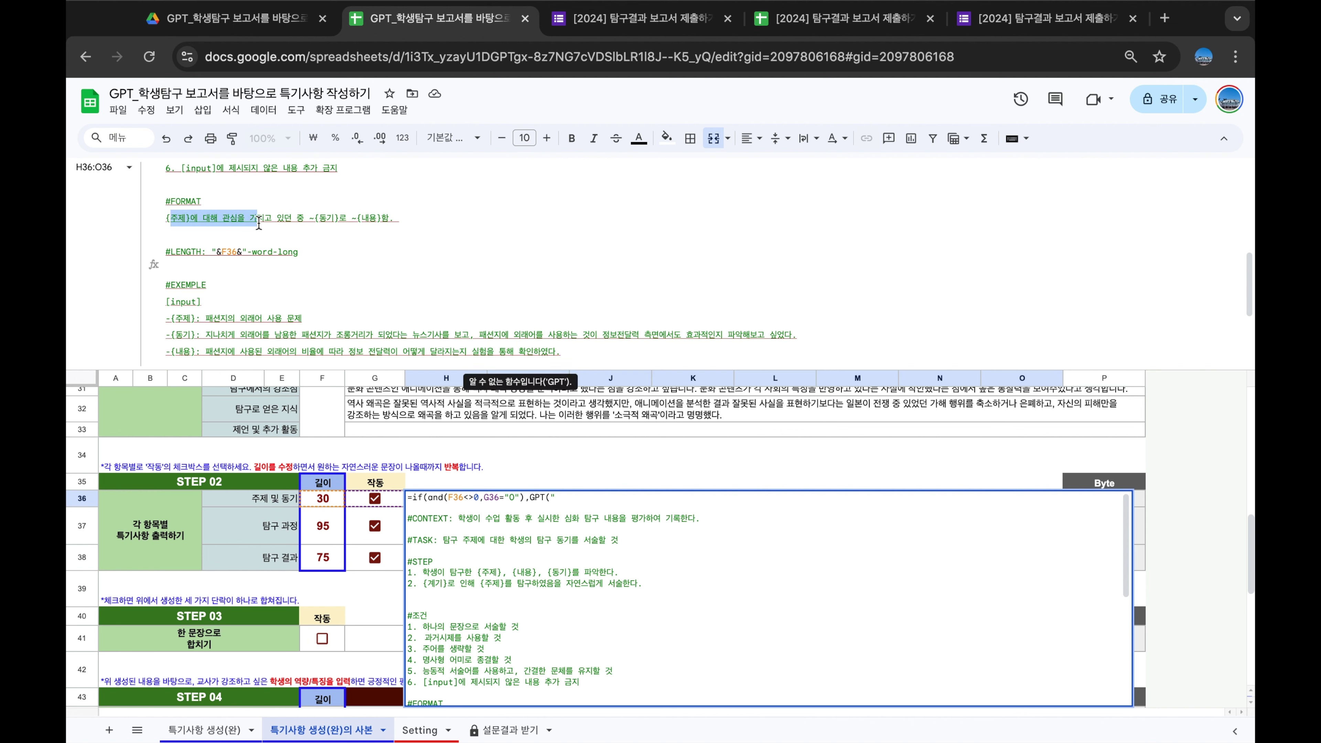
click(328, 250)
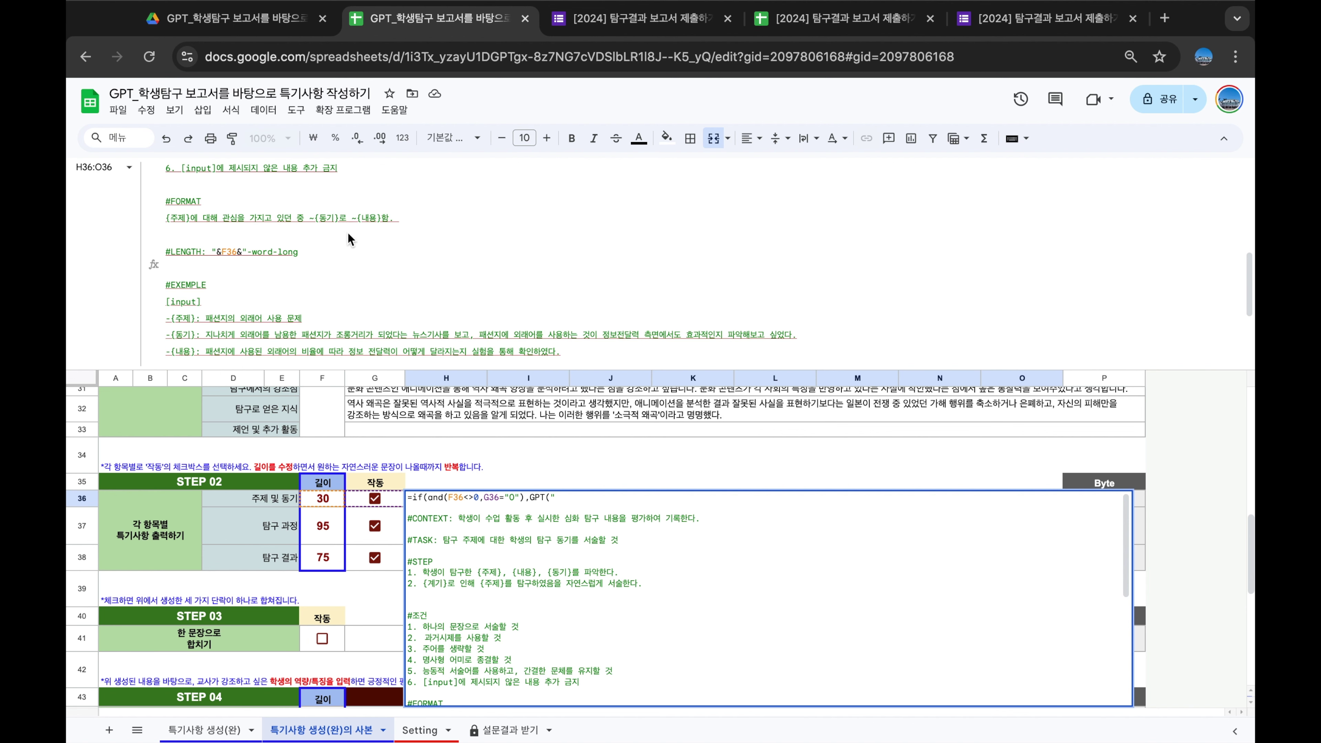
scroll(380, 263, down, 3)
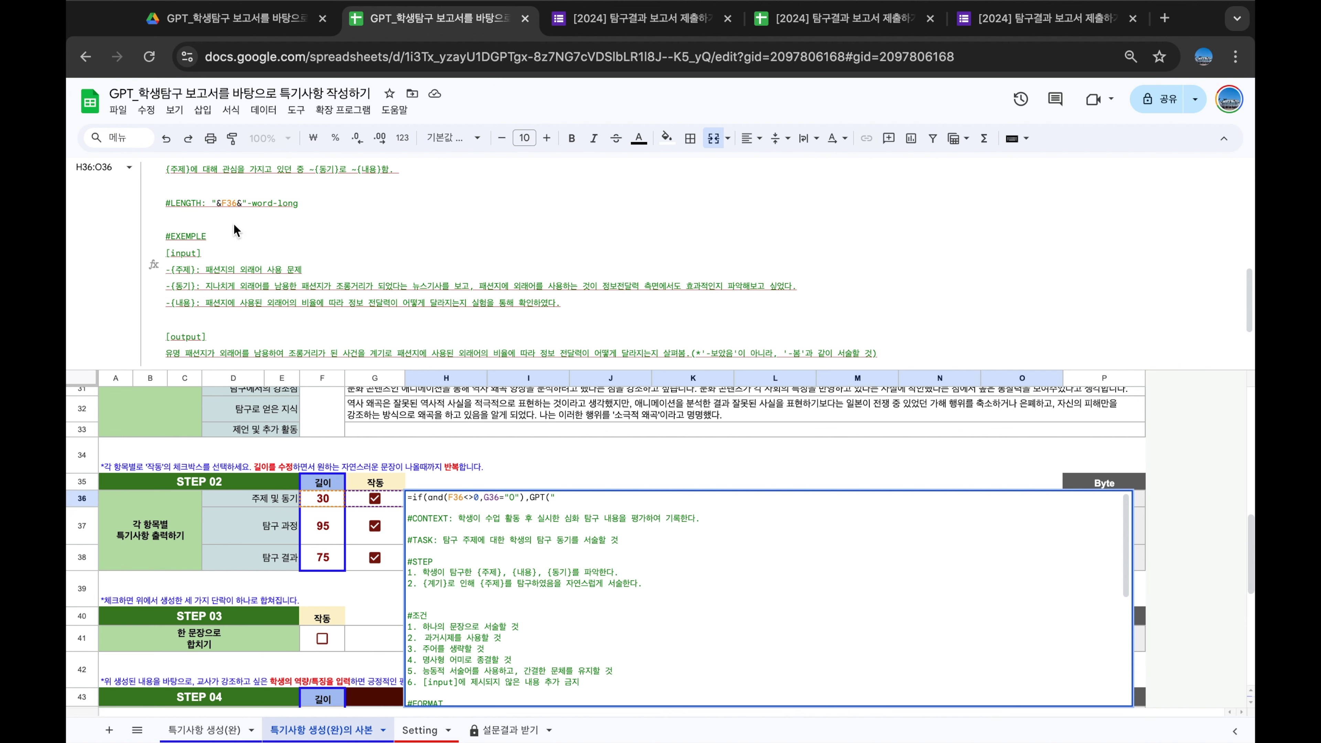
click(231, 203)
scroll(335, 217, down, 2)
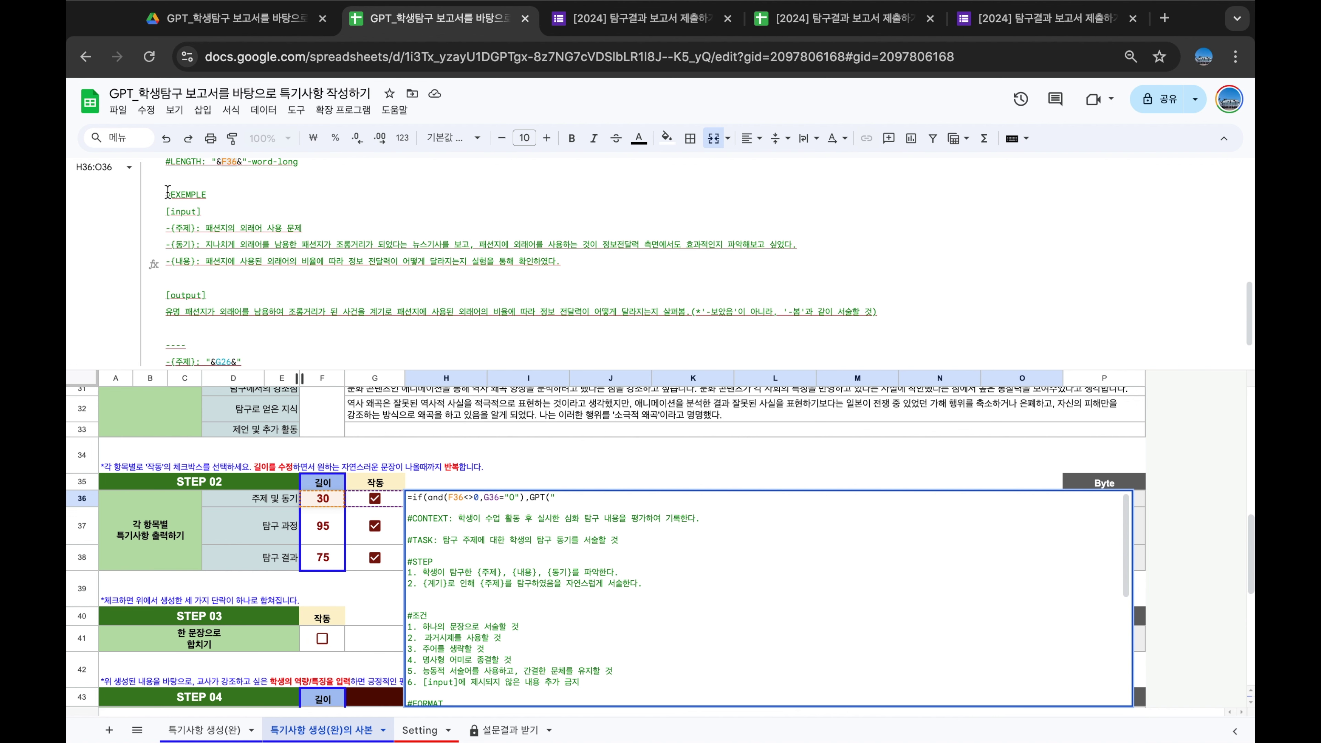
scroll(293, 208, down, 2)
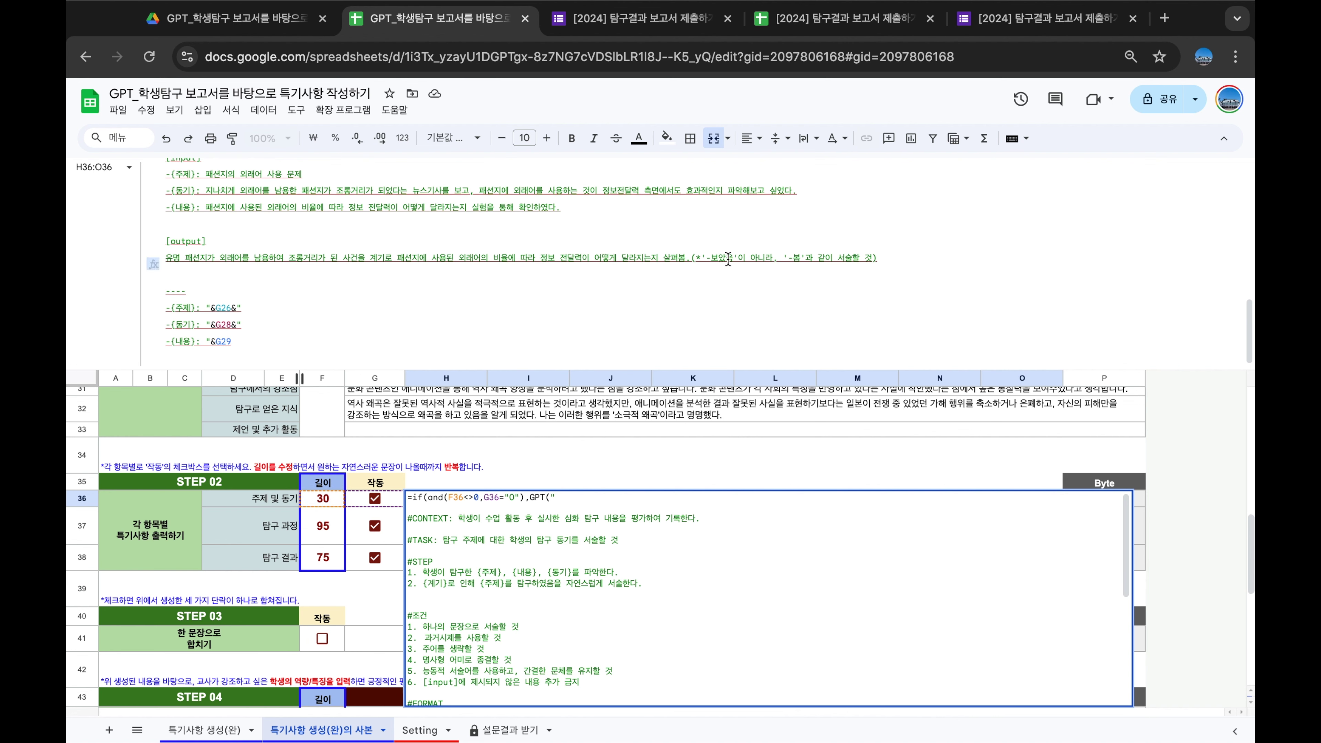
scroll(189, 298, down, 1)
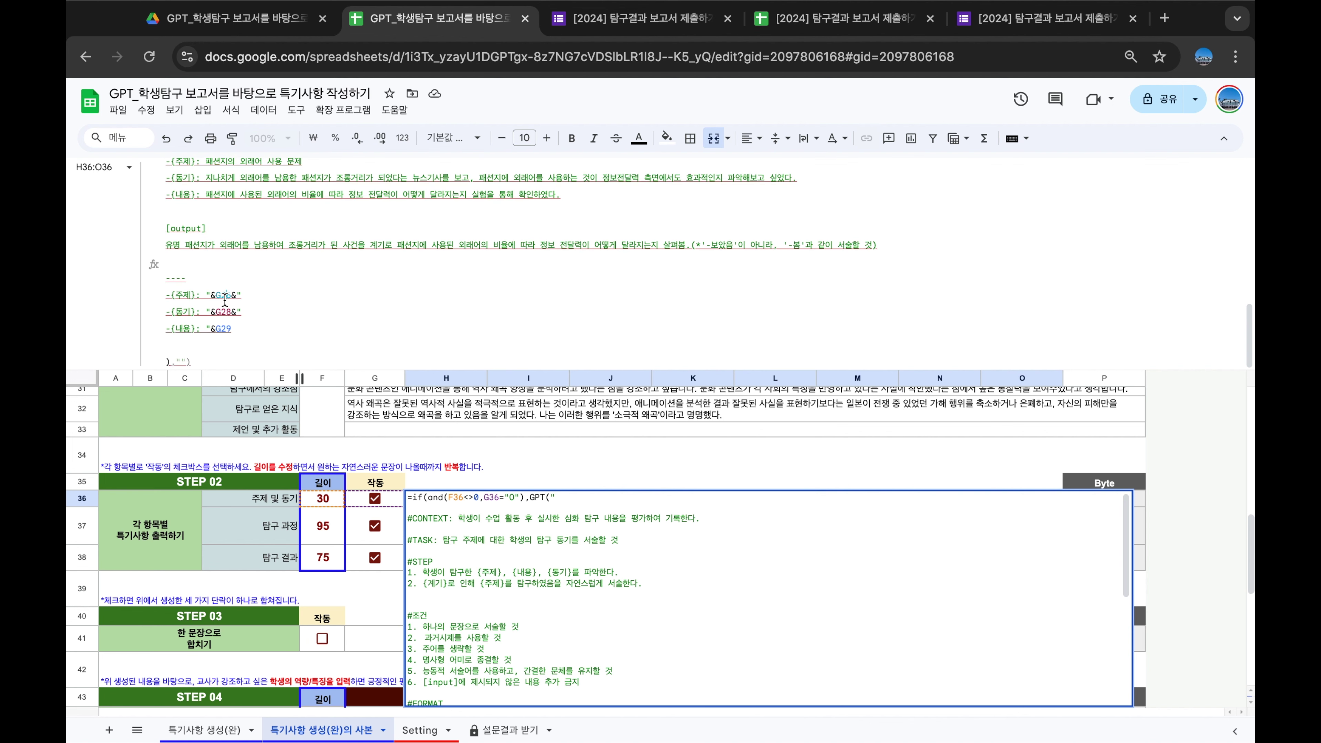
scroll(355, 425, up, 2)
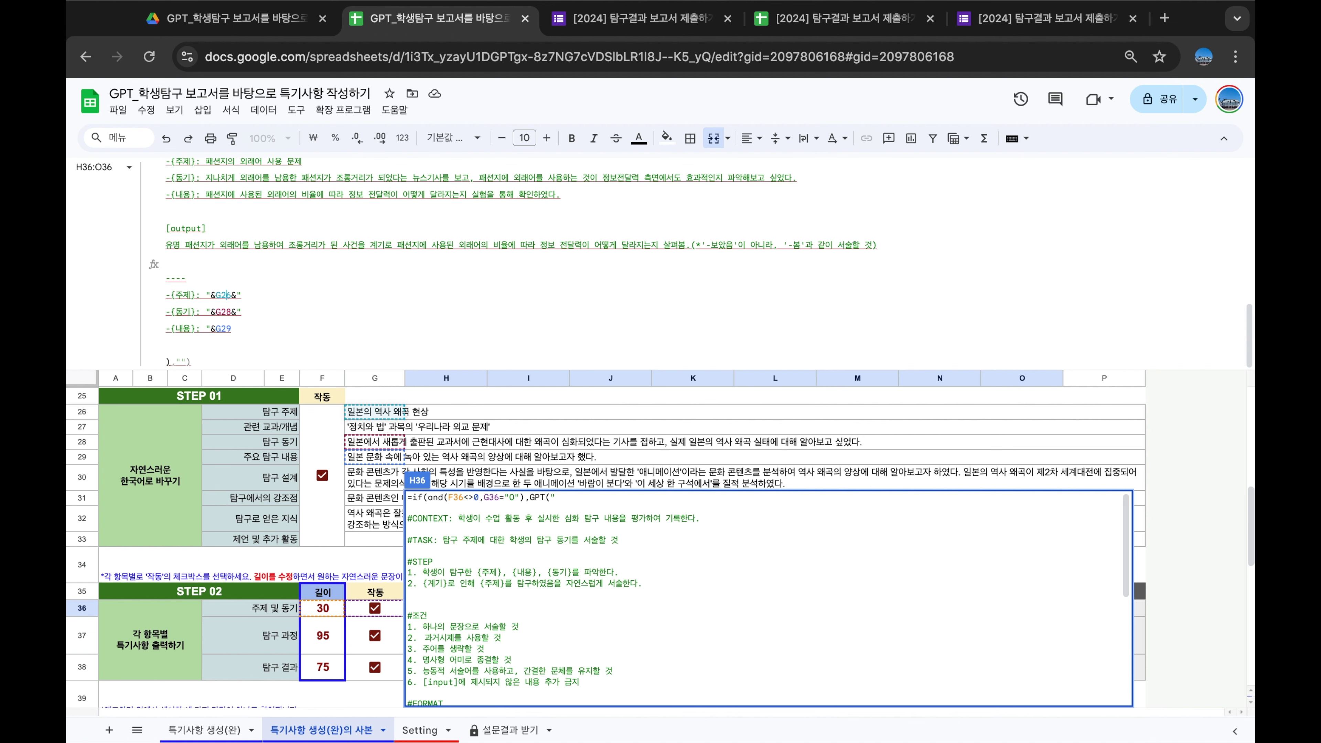
key(Escape)
click(464, 481)
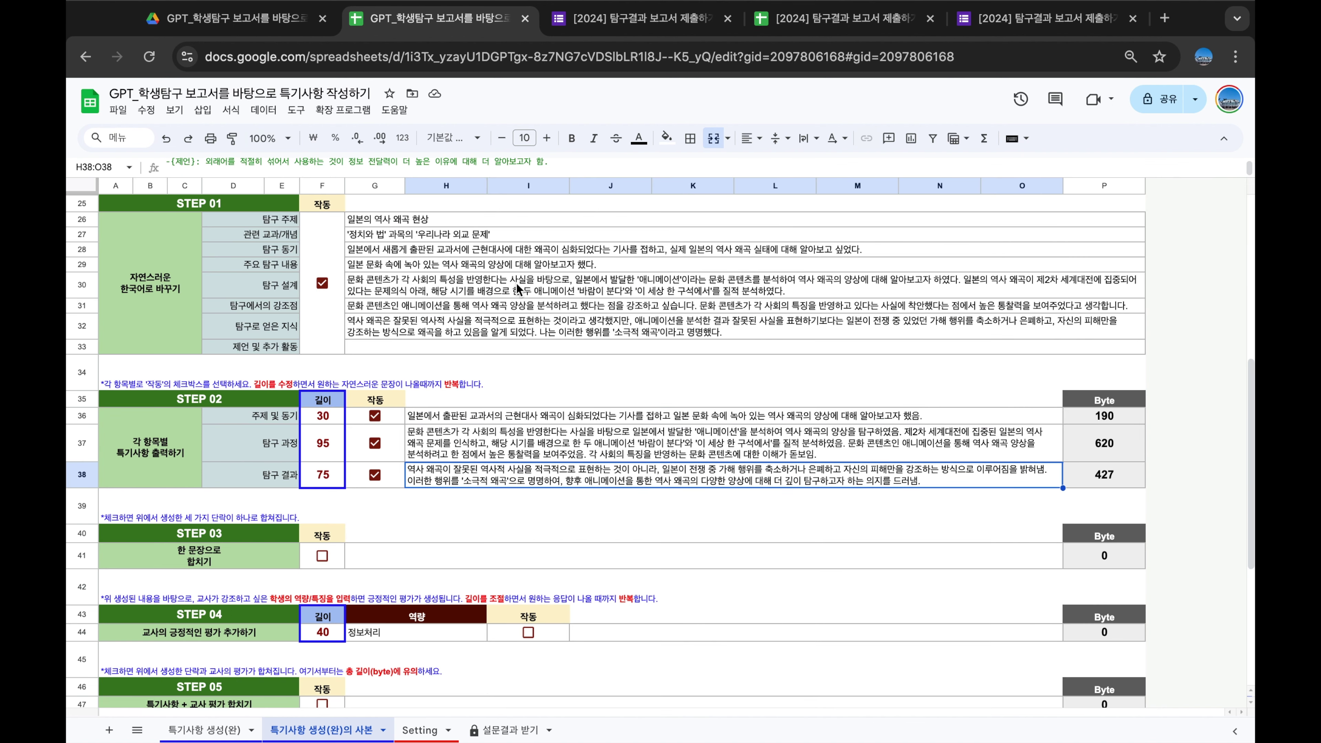
click(536, 166)
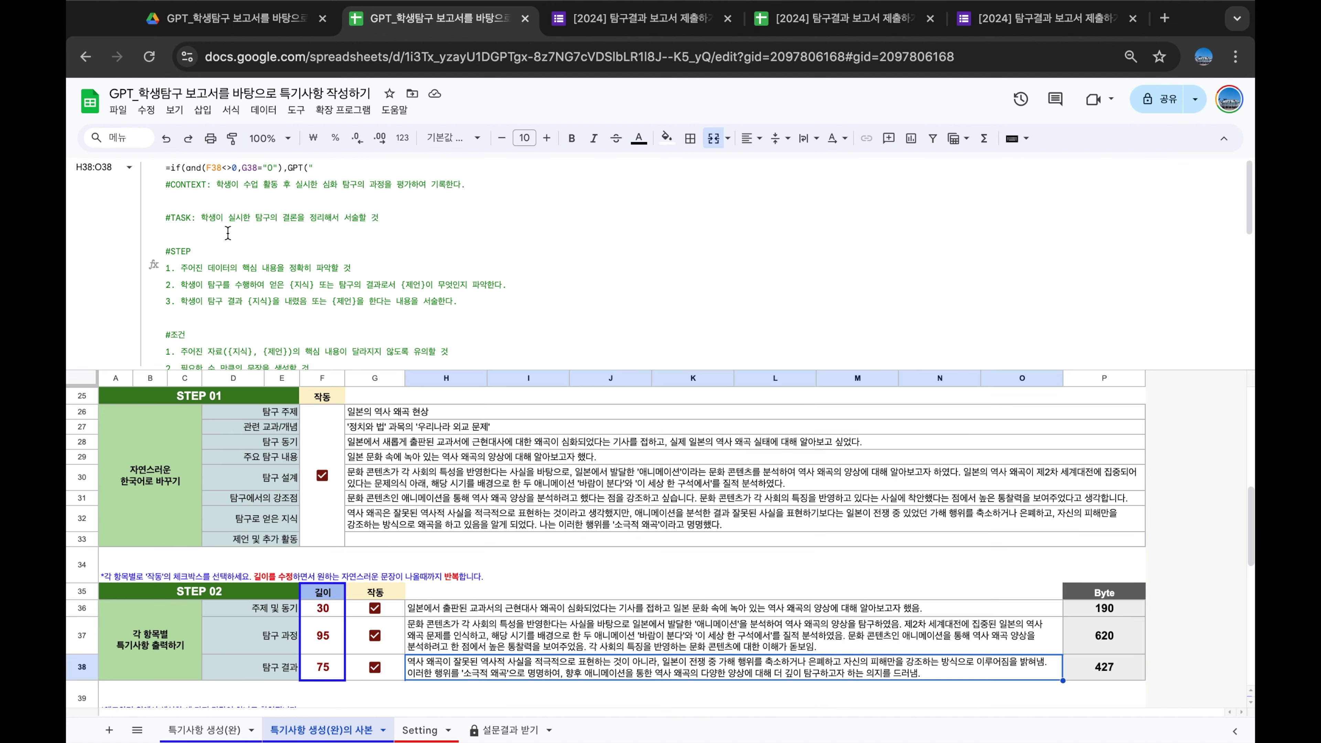
scroll(406, 254, down, 1)
scroll(406, 255, down, 3)
scroll(328, 253, down, 1)
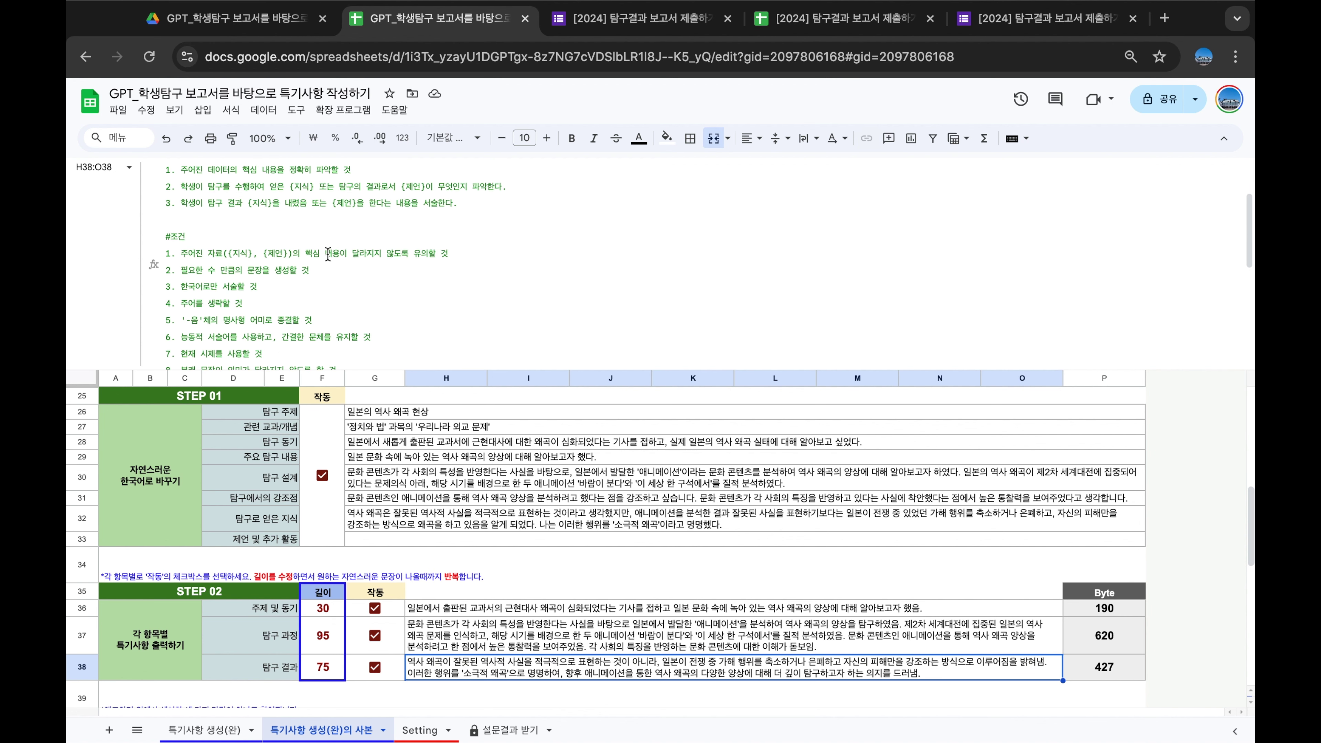
scroll(327, 254, down, 2)
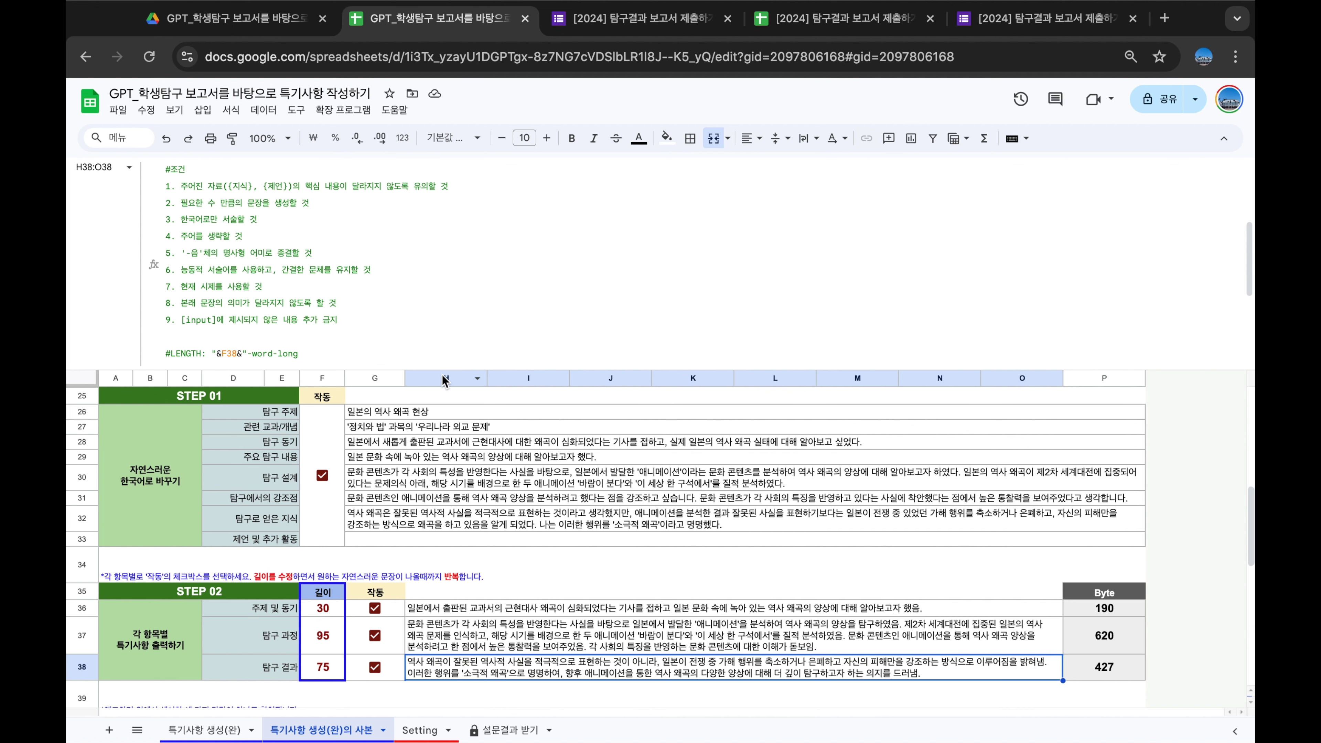
drag(445, 380, 468, 162)
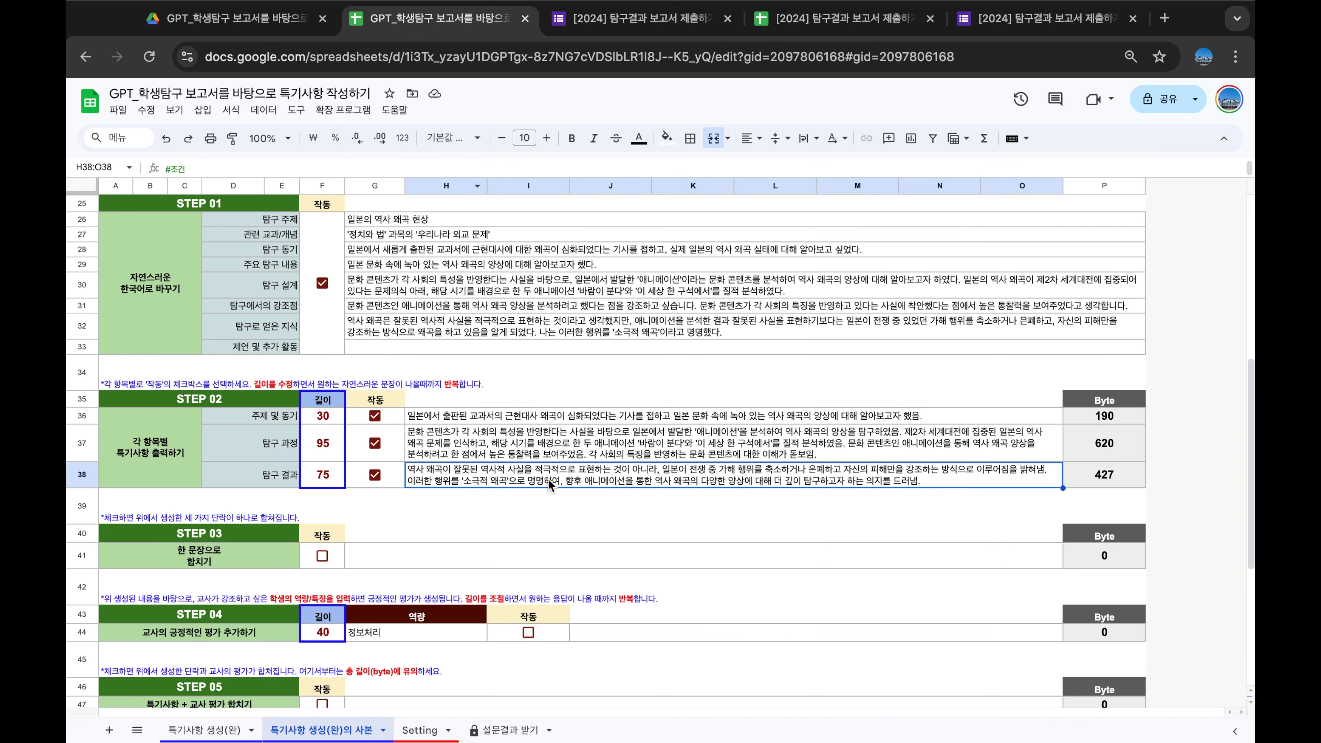
scroll(485, 531, down, 5)
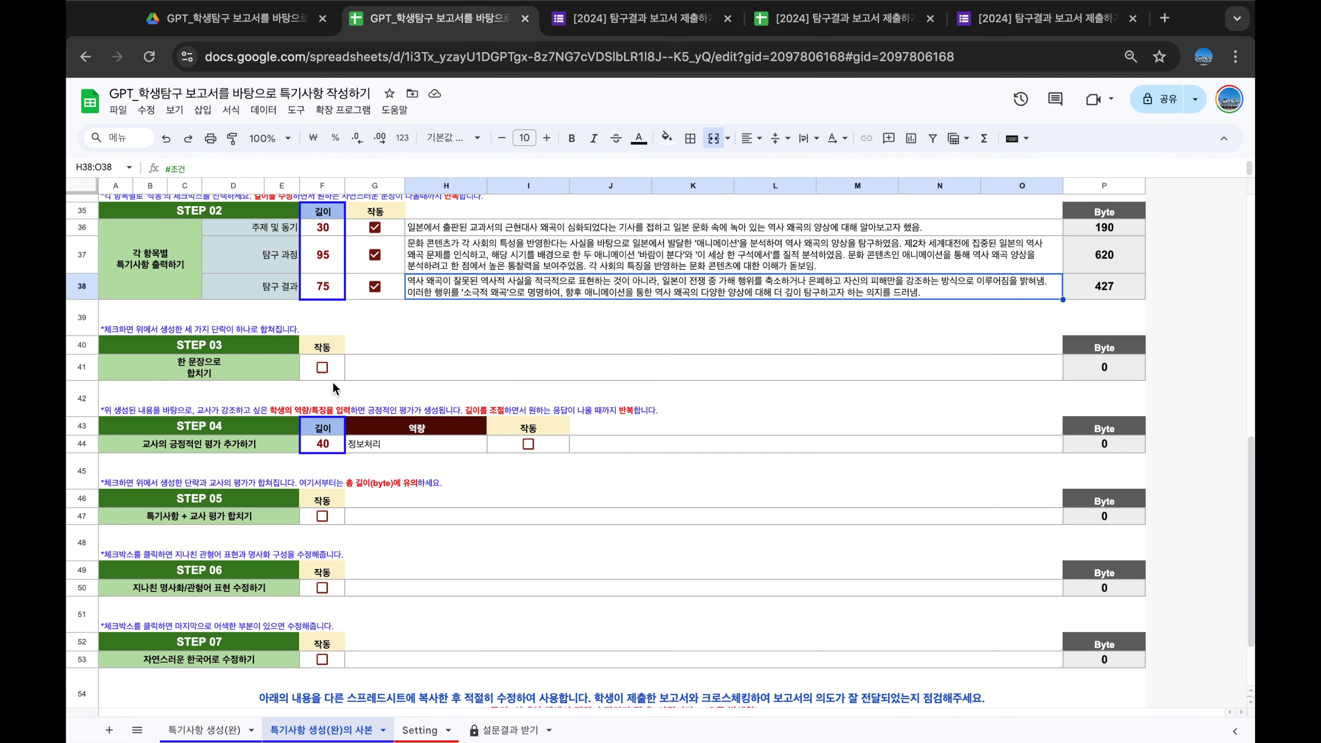
click(322, 367)
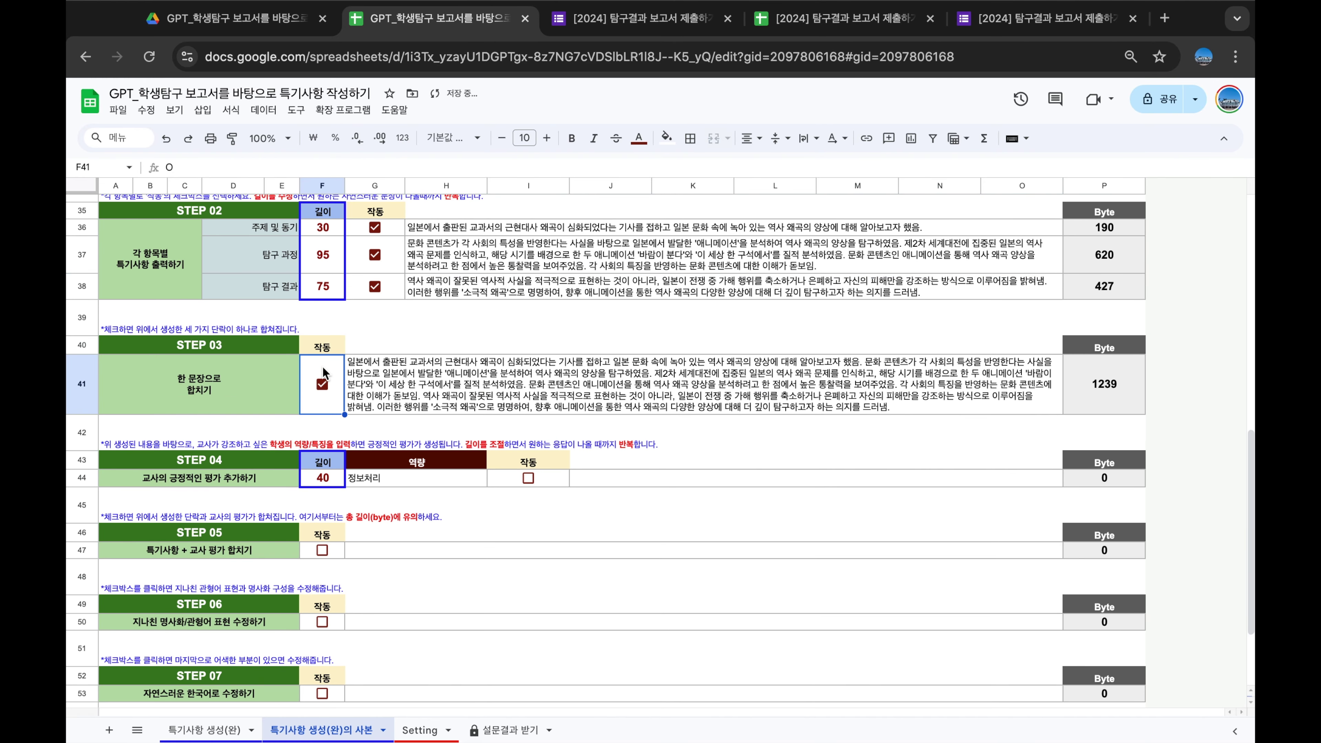
click(522, 385)
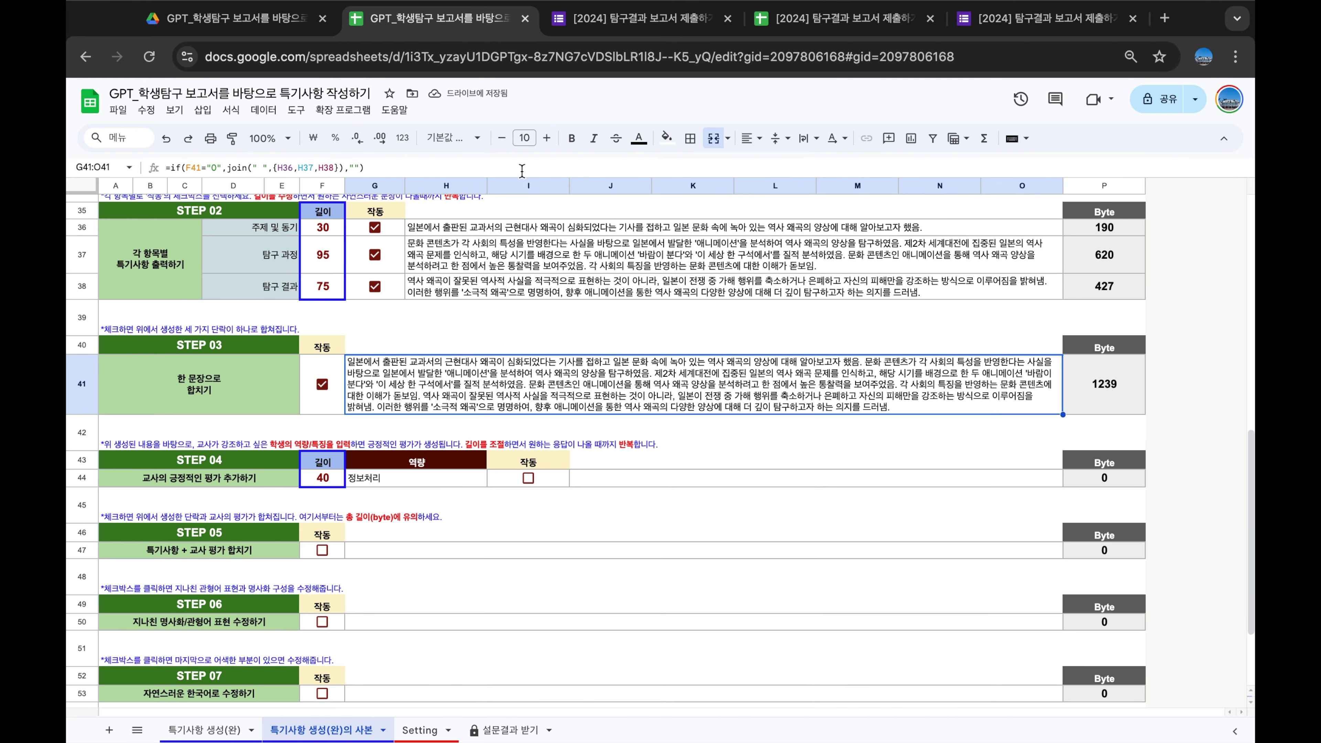
drag(519, 177, 515, 259)
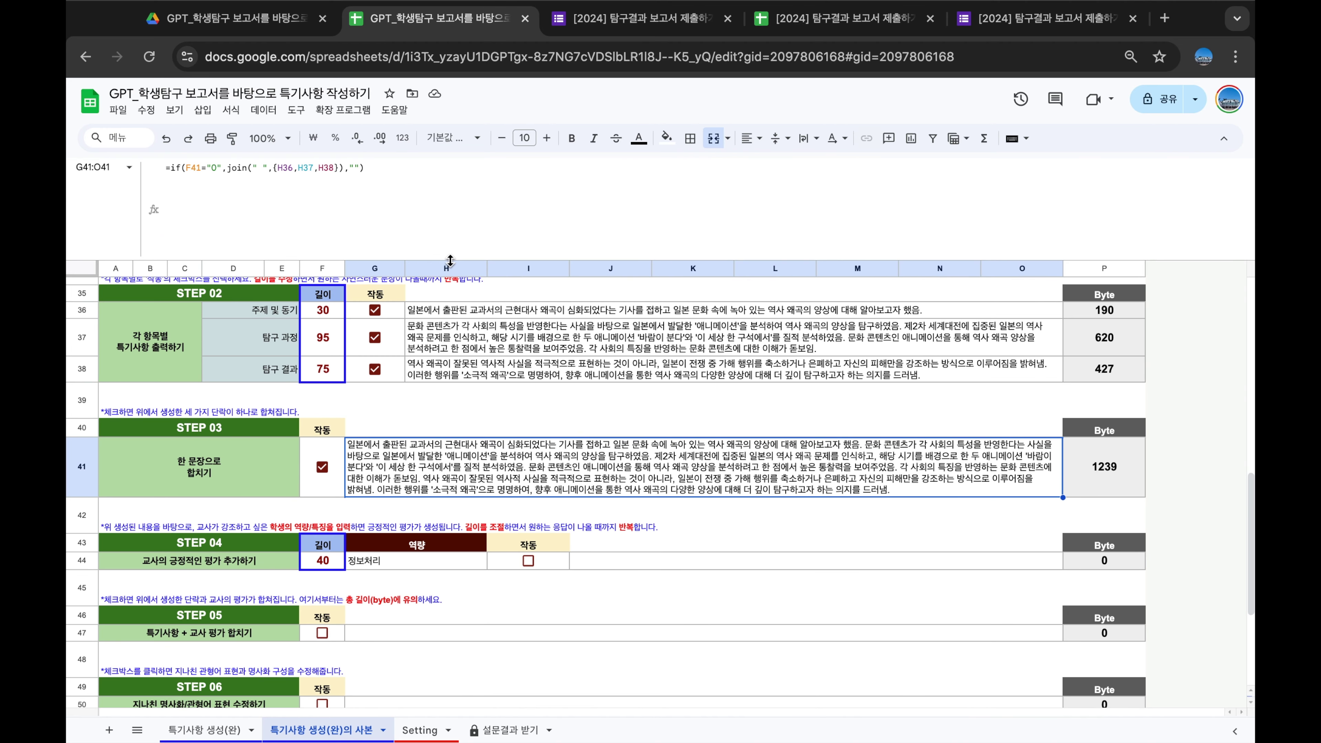
drag(451, 260, 450, 178)
scroll(525, 390, down, 1)
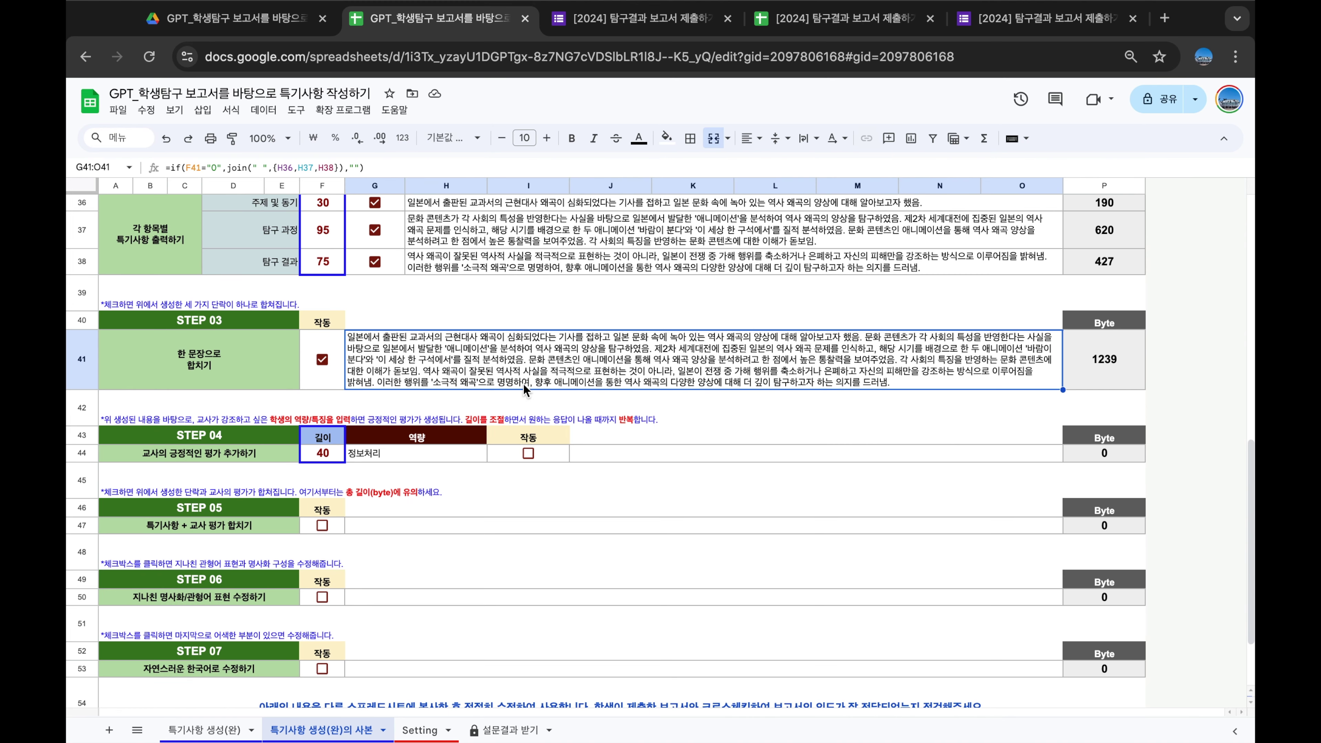
scroll(525, 390, up, 2)
click(1112, 445)
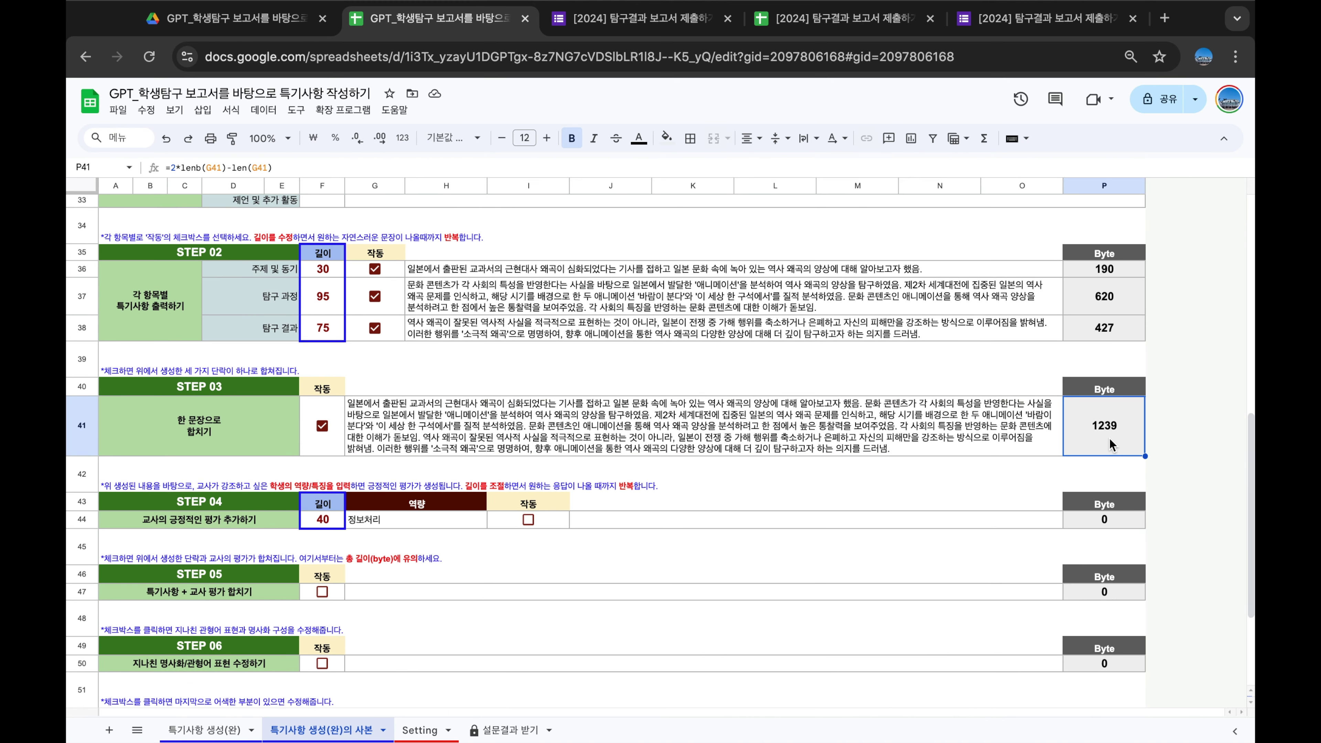
scroll(733, 456, down, 2)
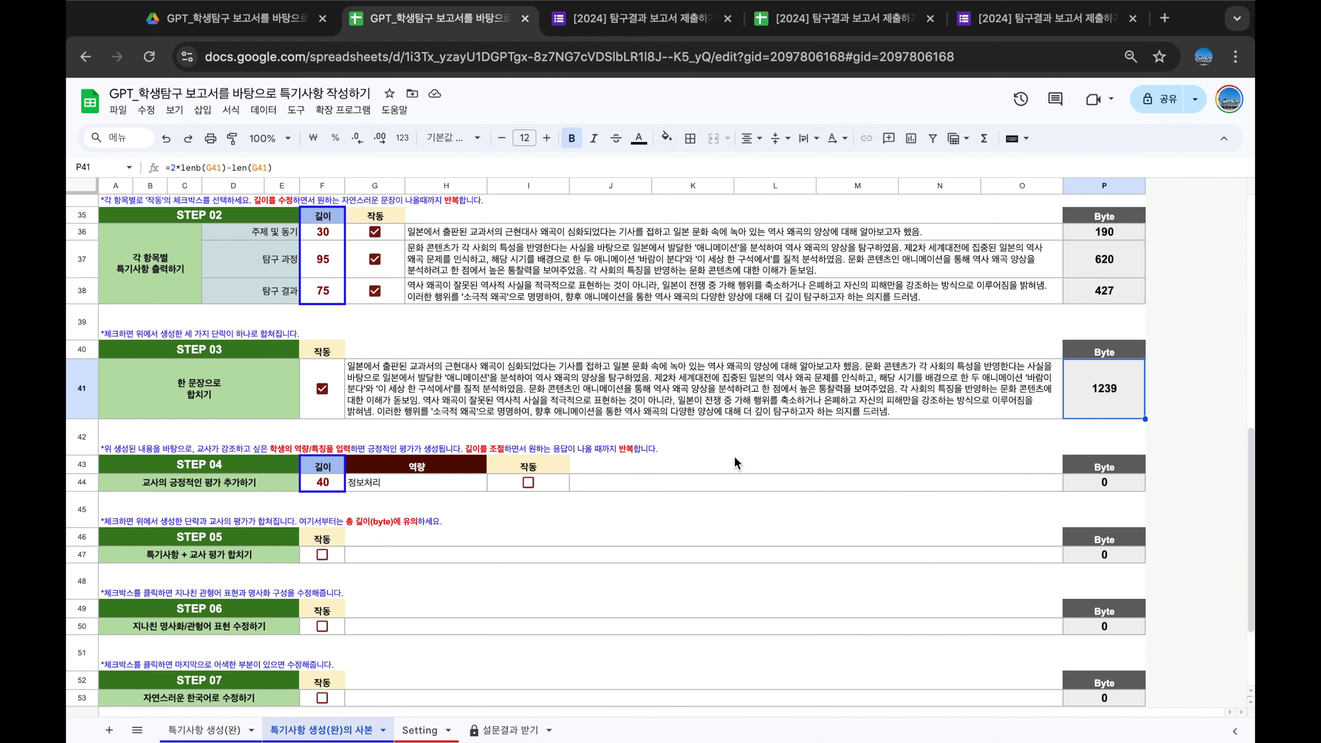
scroll(735, 456, down, 1)
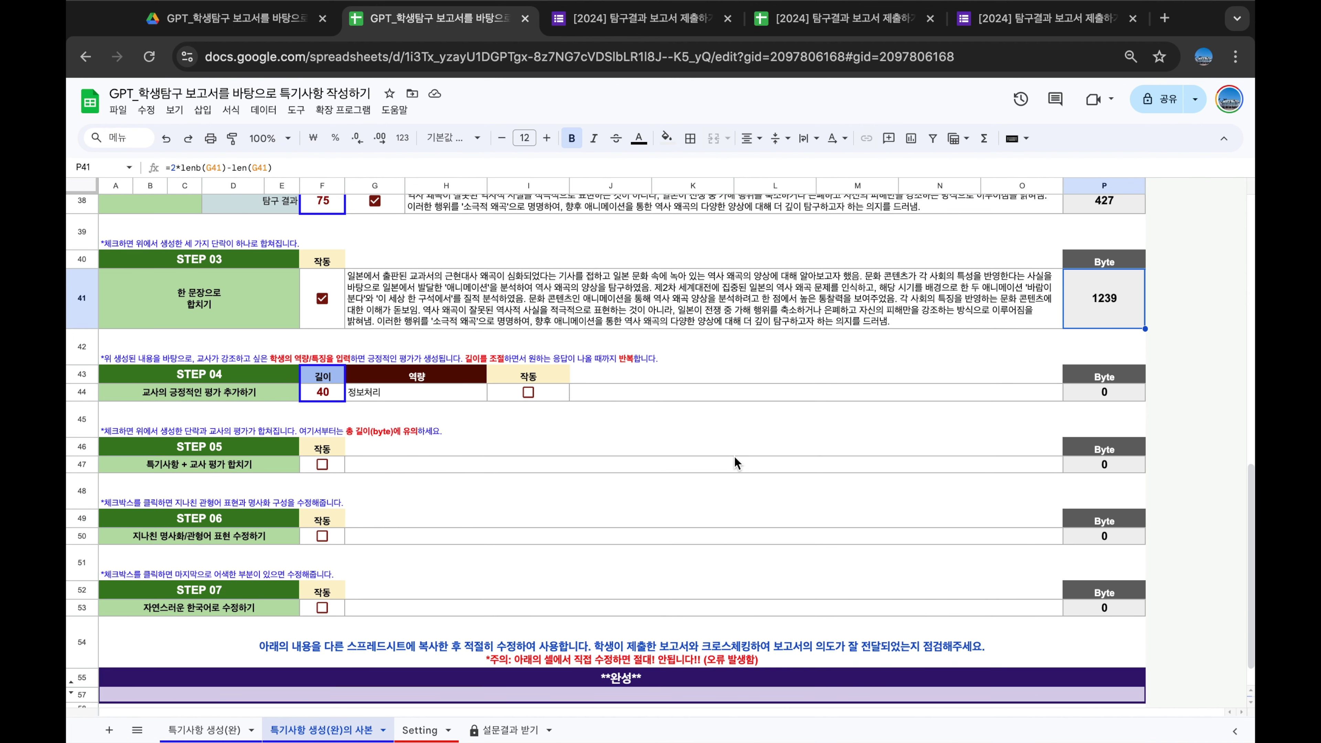
click(598, 397)
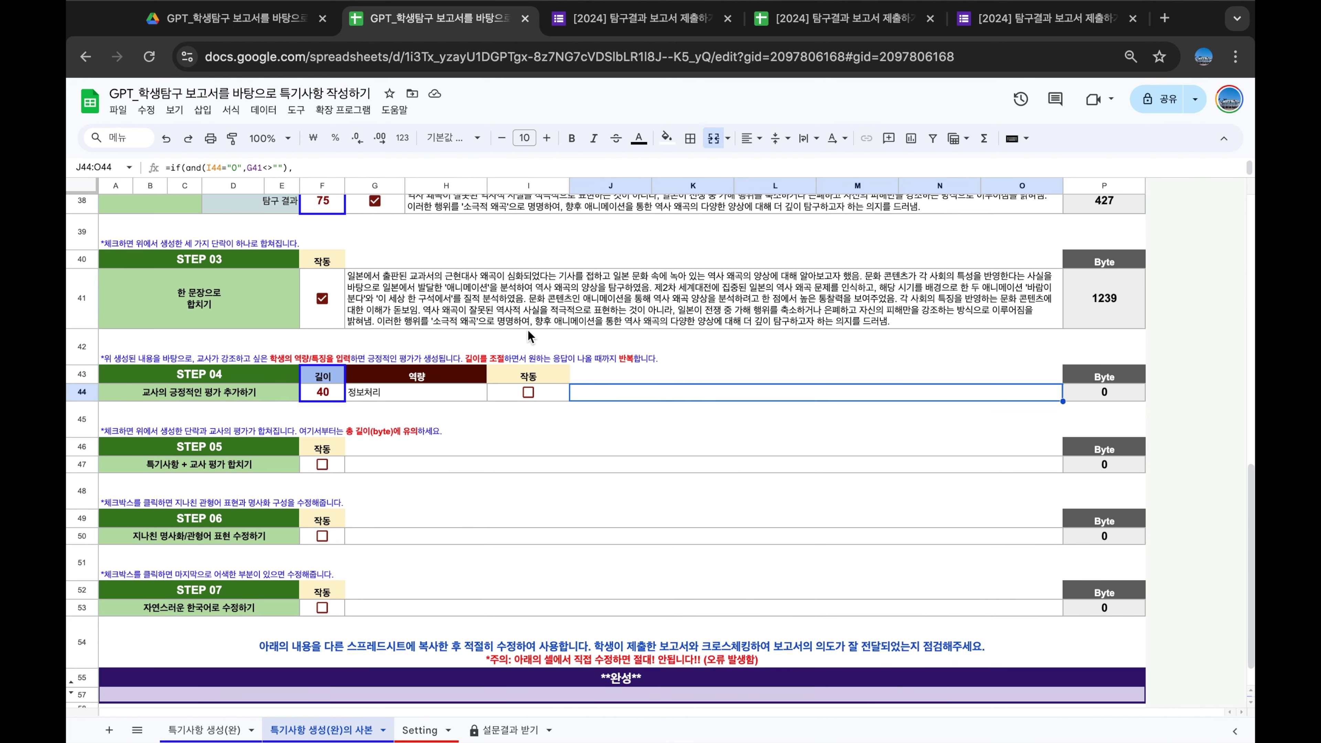
click(448, 172)
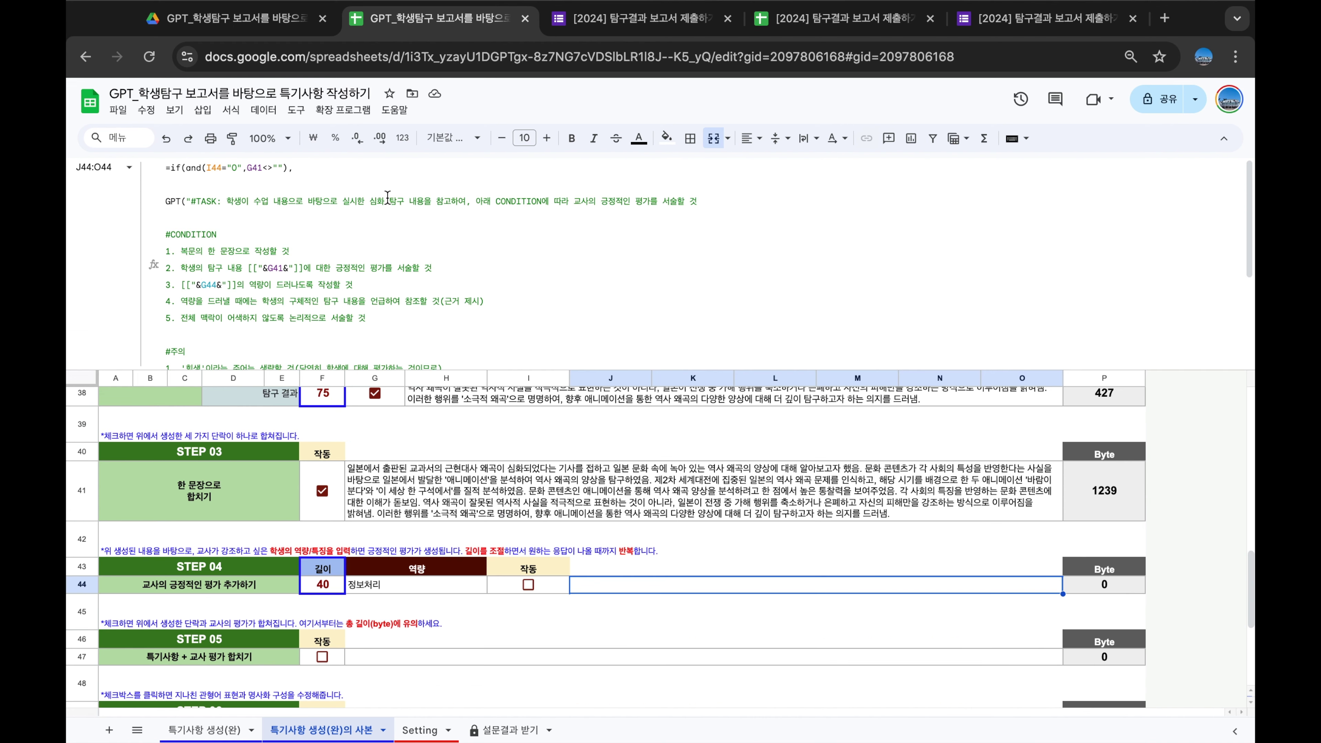
scroll(387, 198, down, 1)
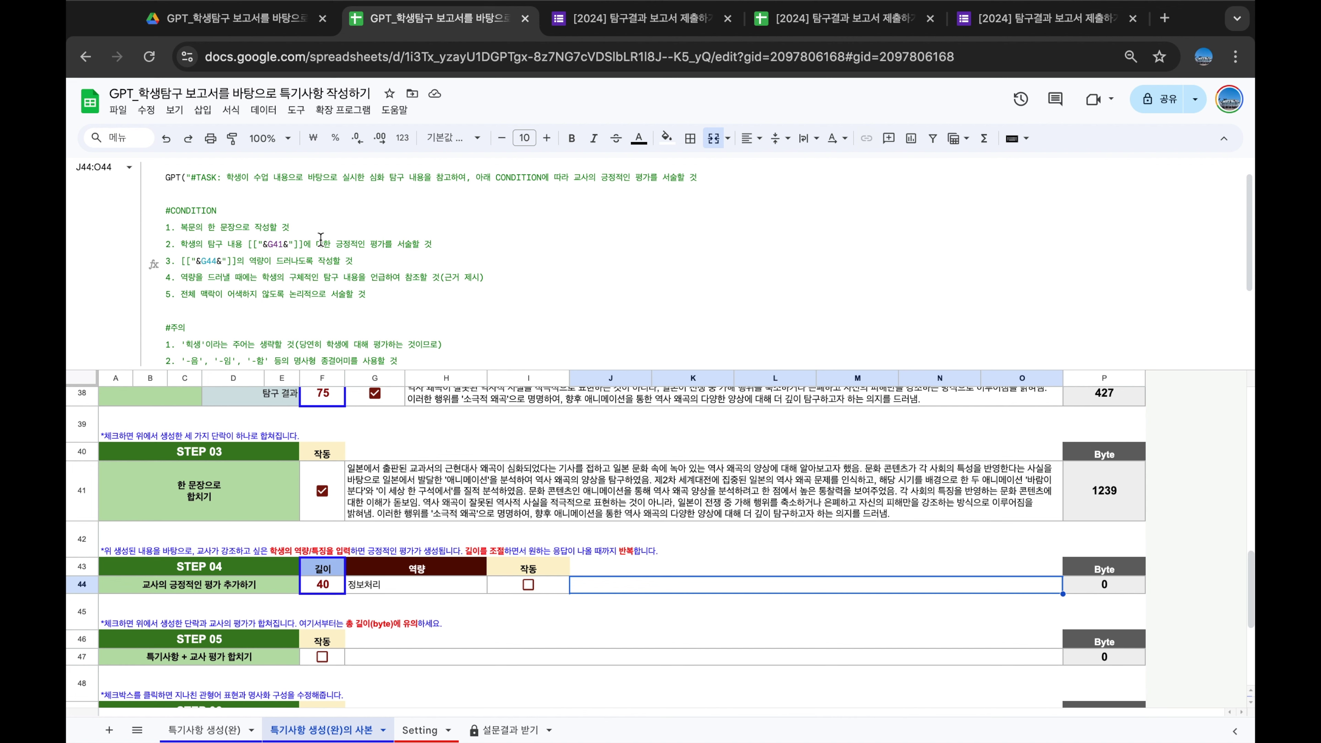
scroll(321, 240, down, 3)
scroll(349, 271, down, 5)
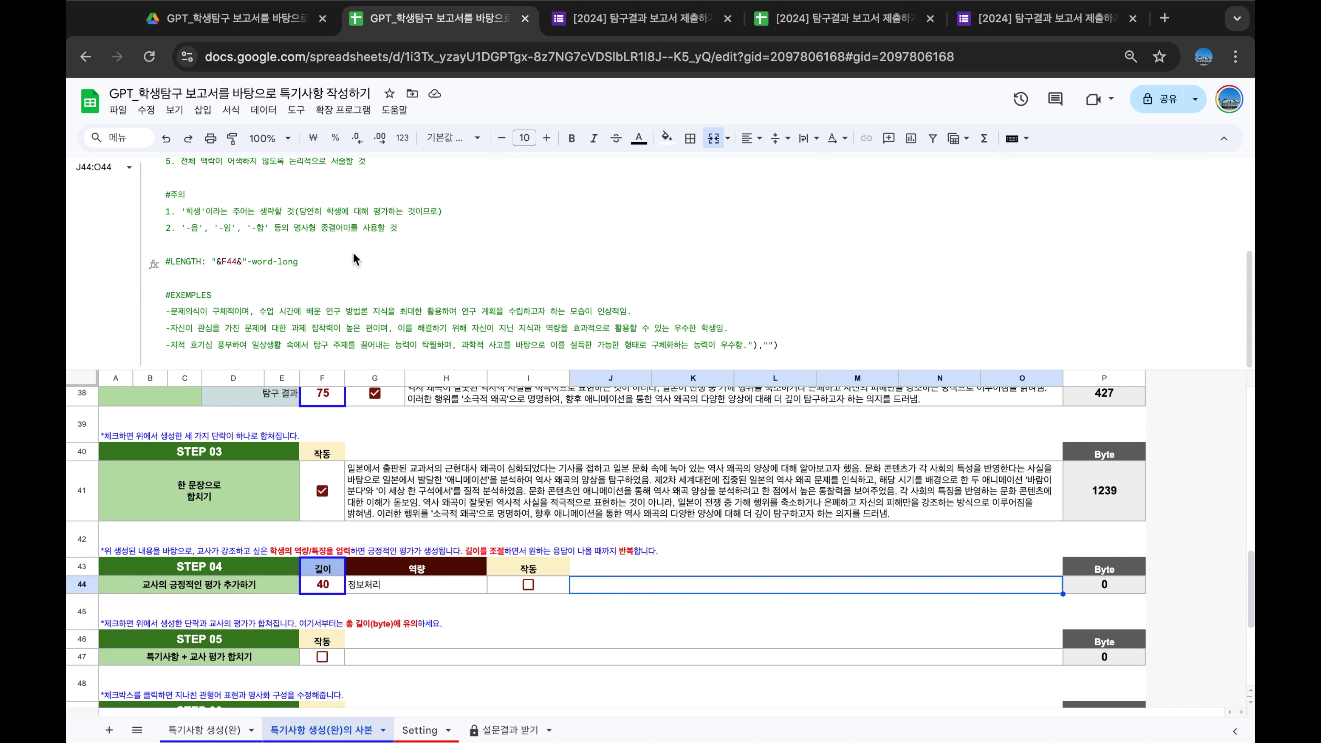
click(167, 312)
click(360, 328)
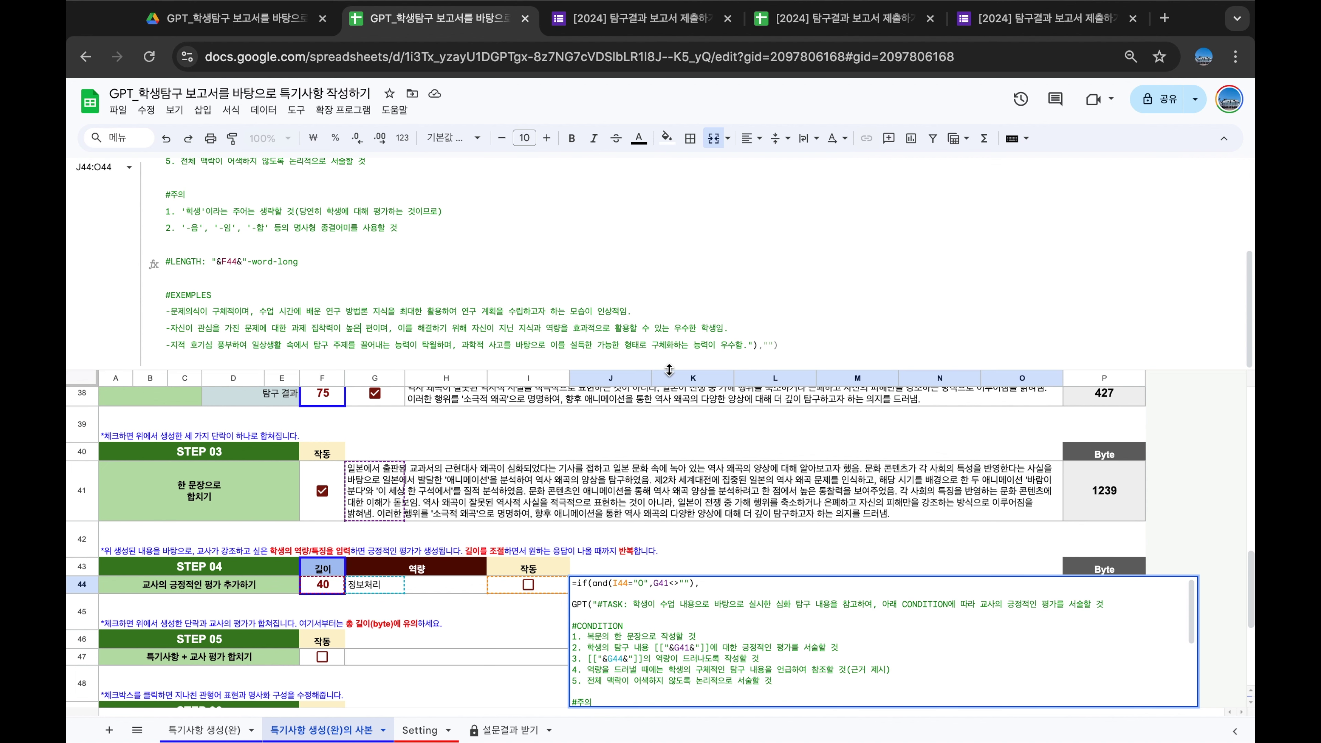
drag(669, 369, 670, 366)
scroll(616, 305, up, 5)
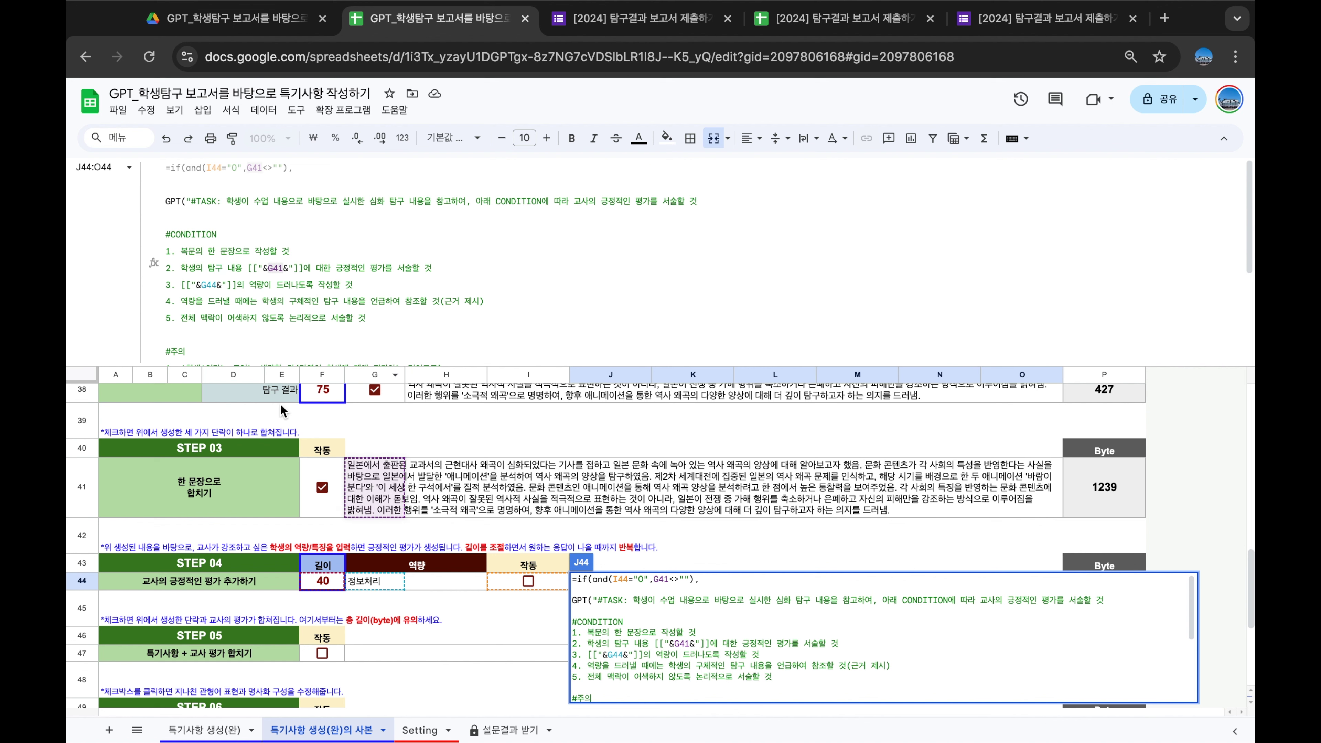
click(211, 284)
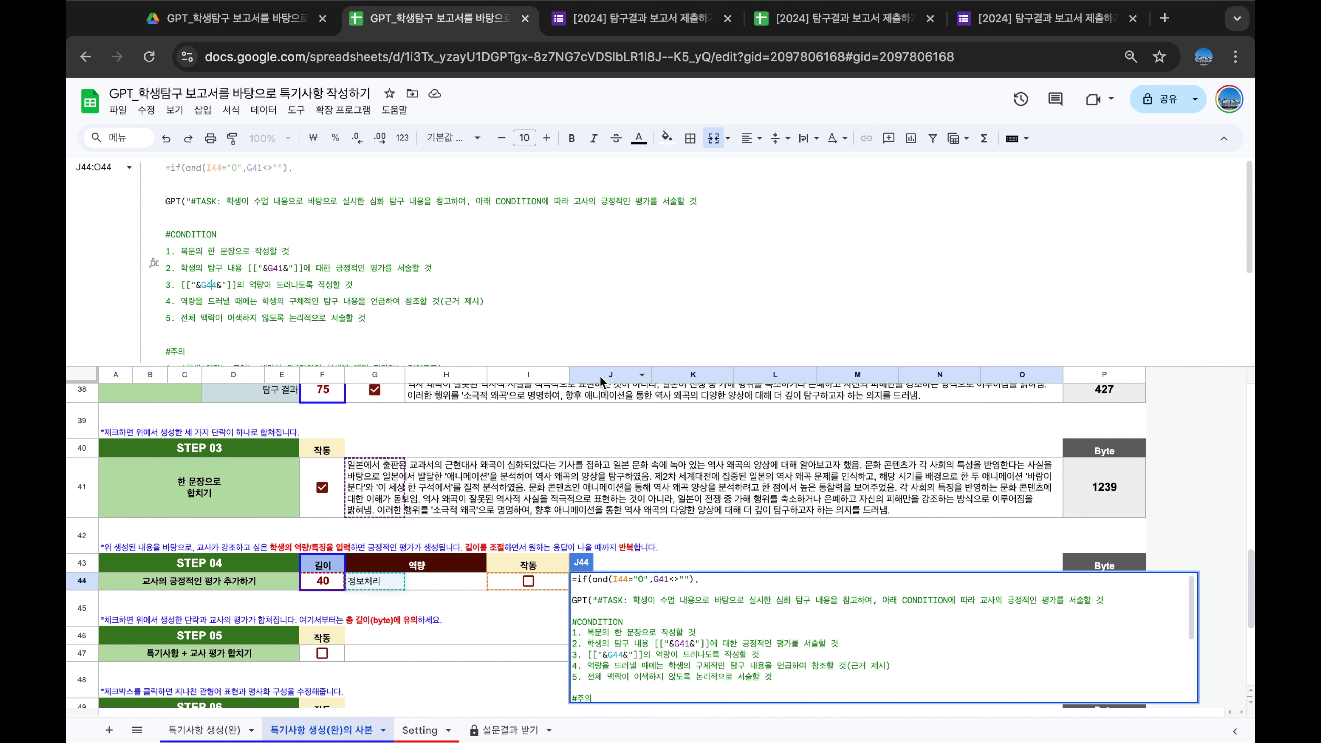
drag(606, 365, 608, 115)
click(631, 304)
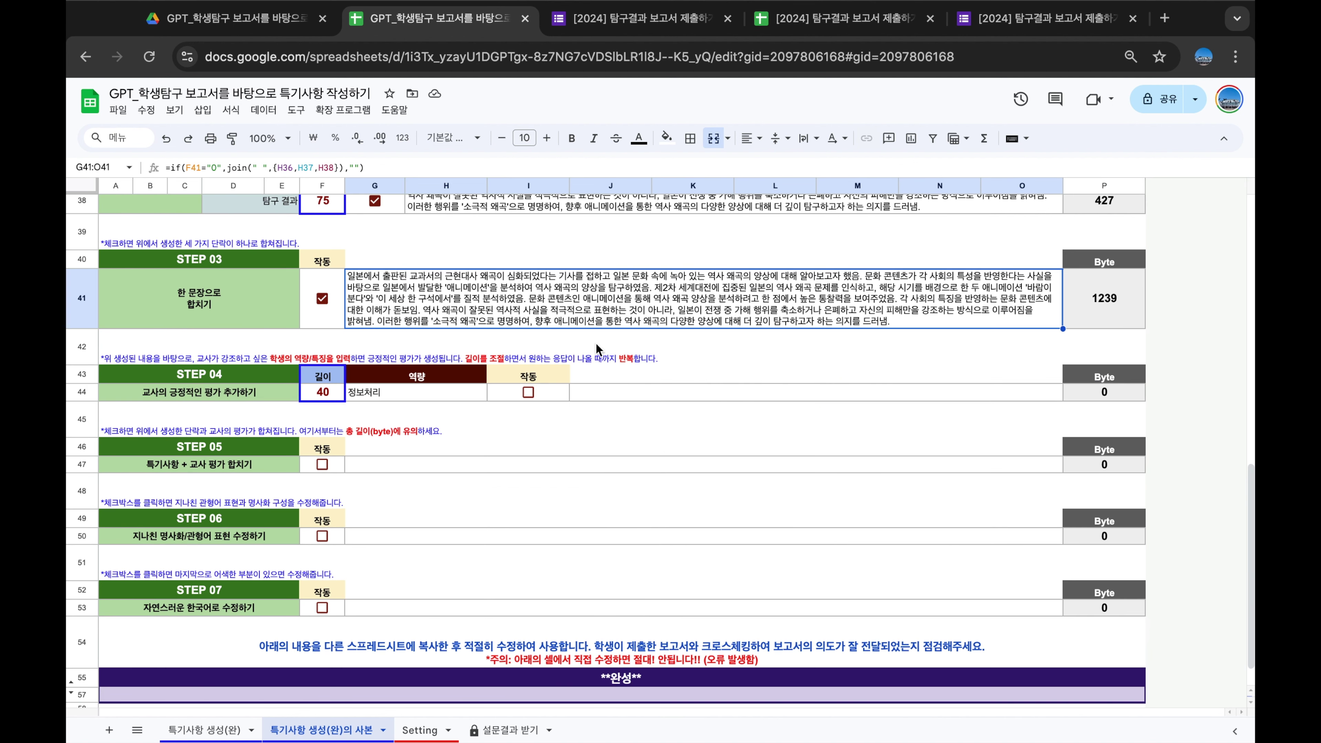
Replace the STEP 04 role 정보처리 with 비판적 사고력 and regenerate the teacher evaluation
click(528, 393)
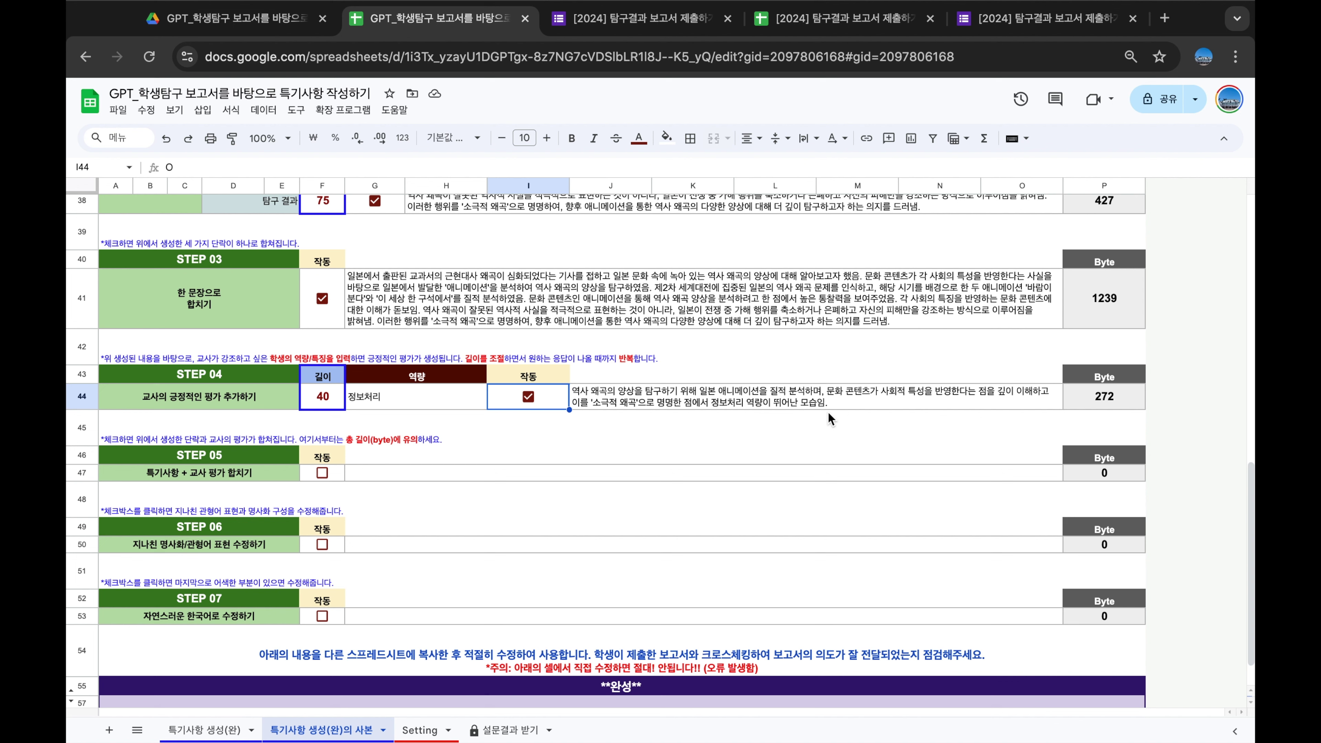
click(528, 397)
click(447, 396)
text(비판적 사고력)
key(Return)
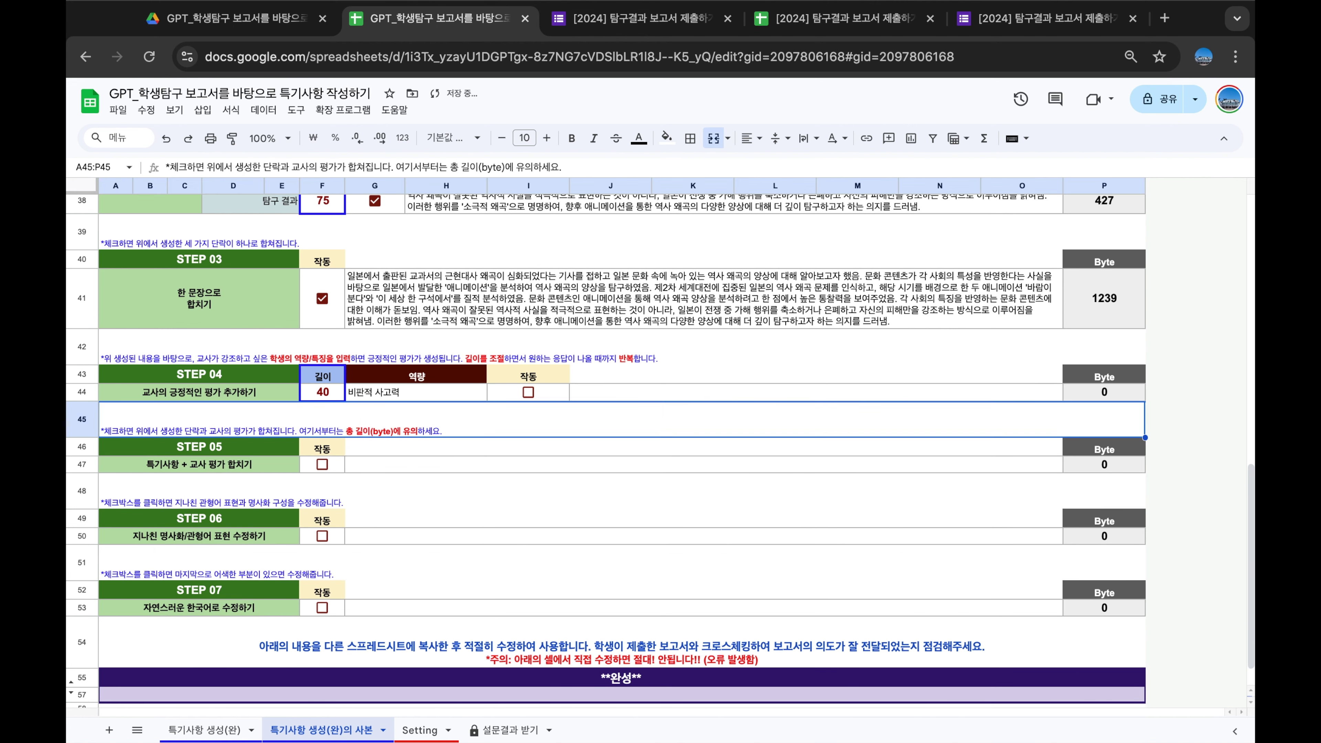
click(529, 392)
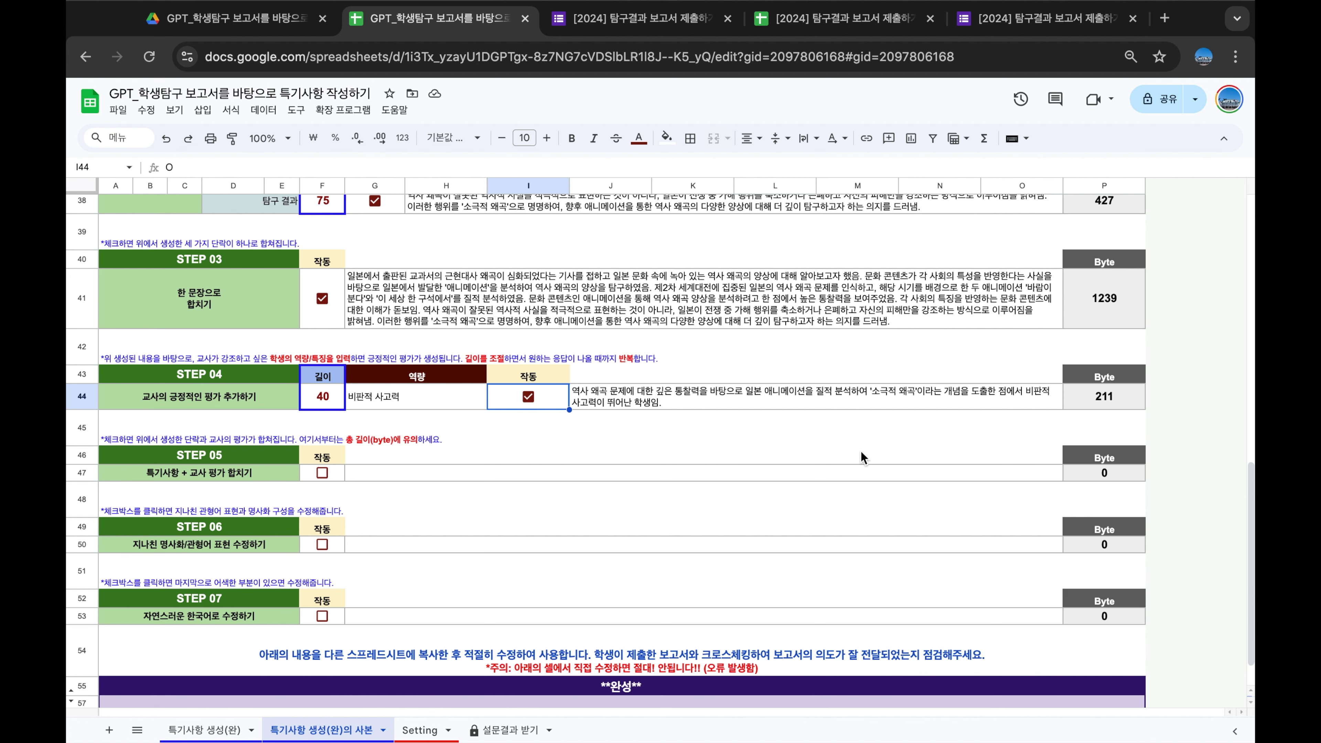
scroll(828, 412, down, 1)
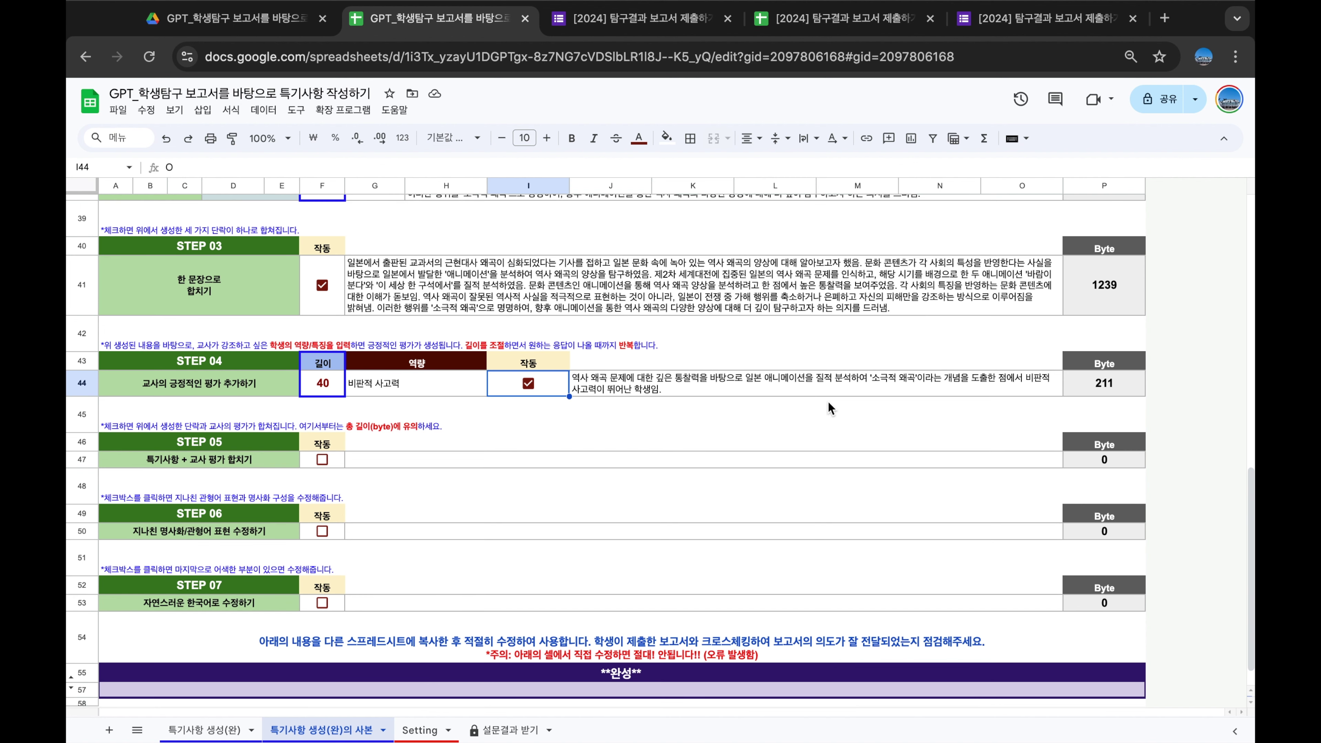
scroll(756, 383, down, 1)
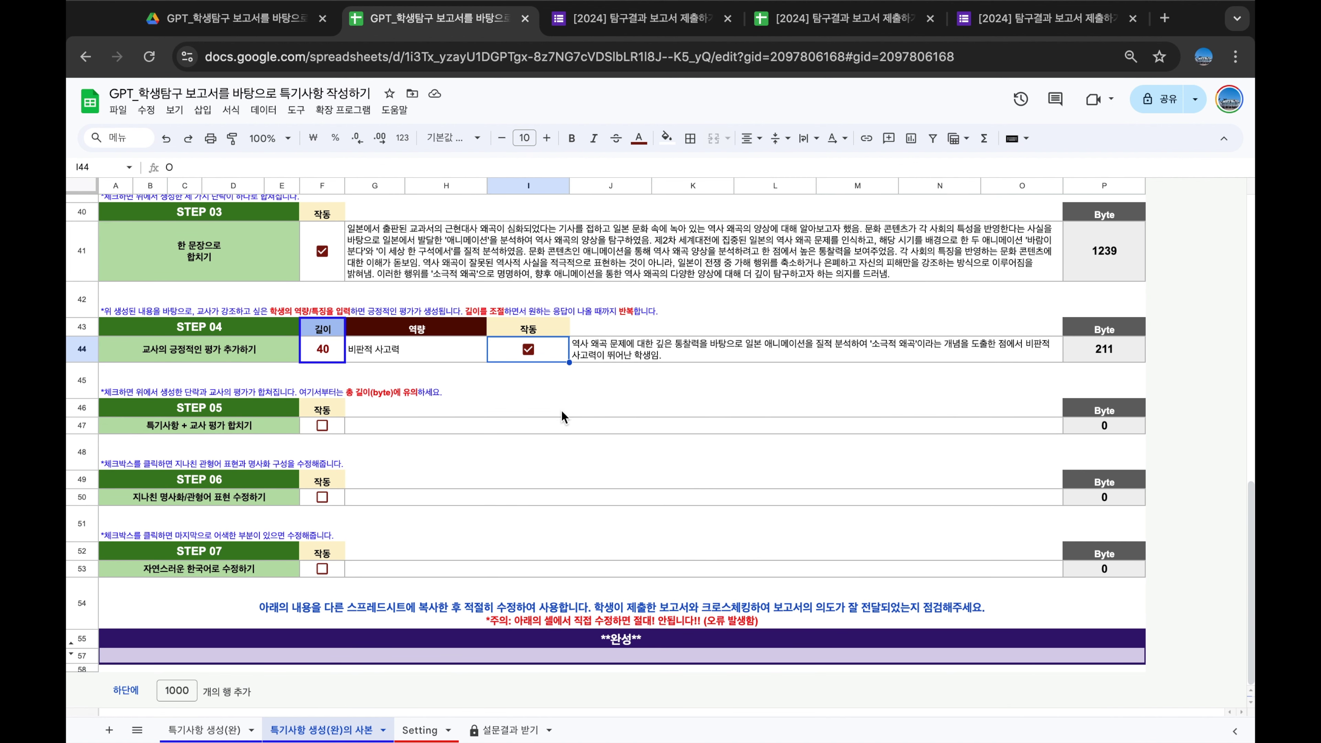
Join the remark and teacher evaluation in STEP 05 and inspect the joining formula
click(604, 357)
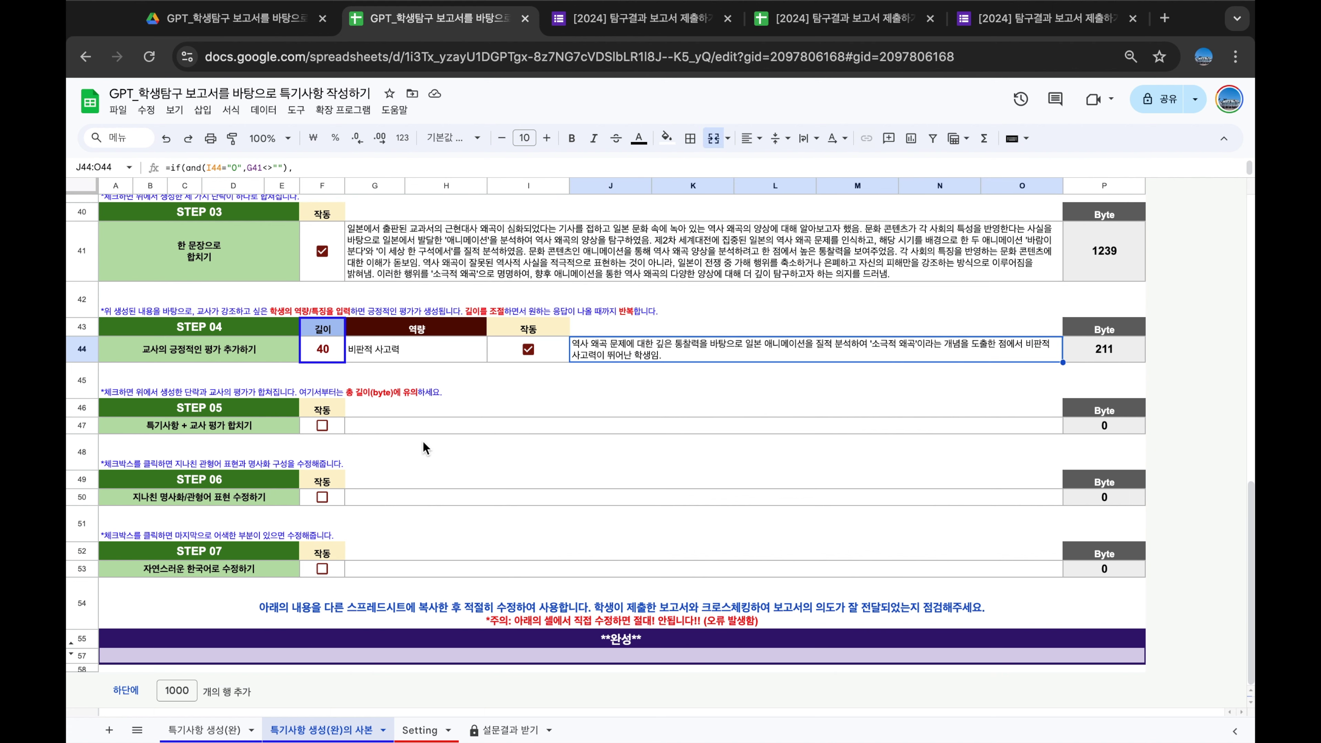
click(324, 425)
scroll(327, 427, down, 1)
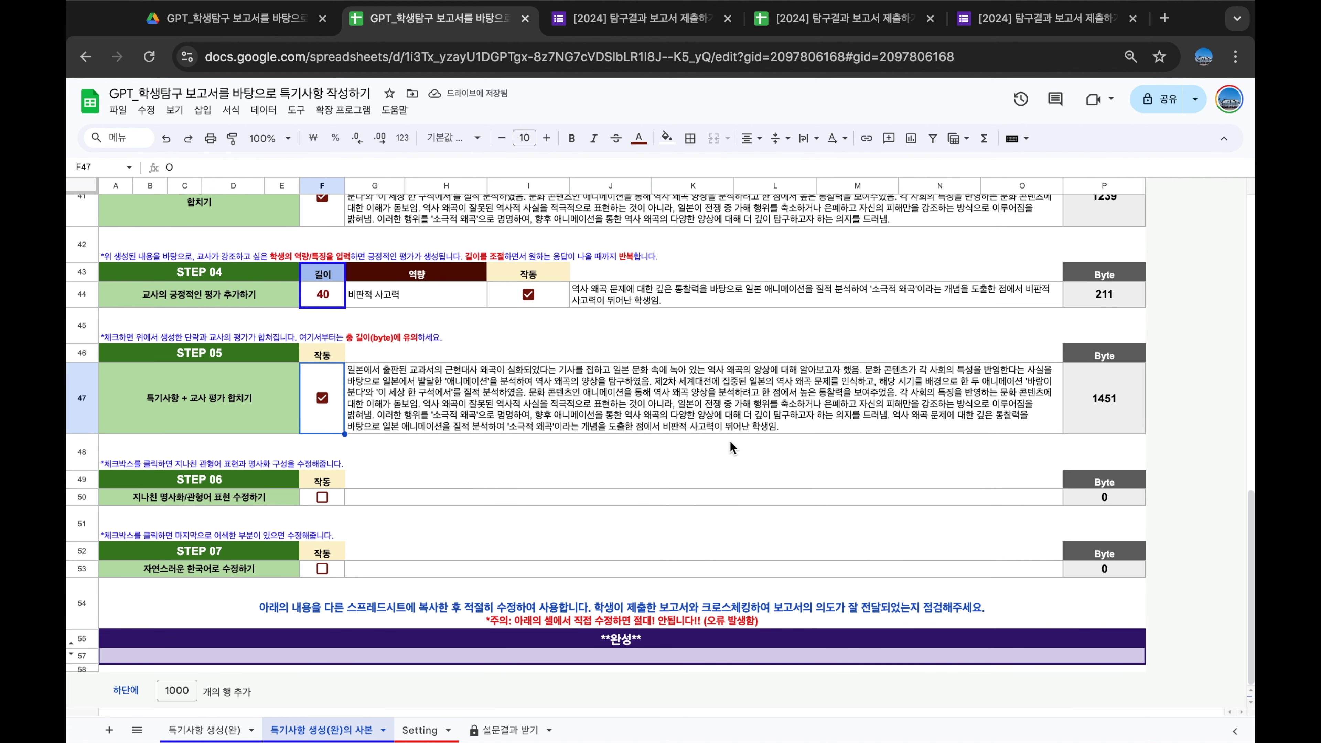
click(646, 382)
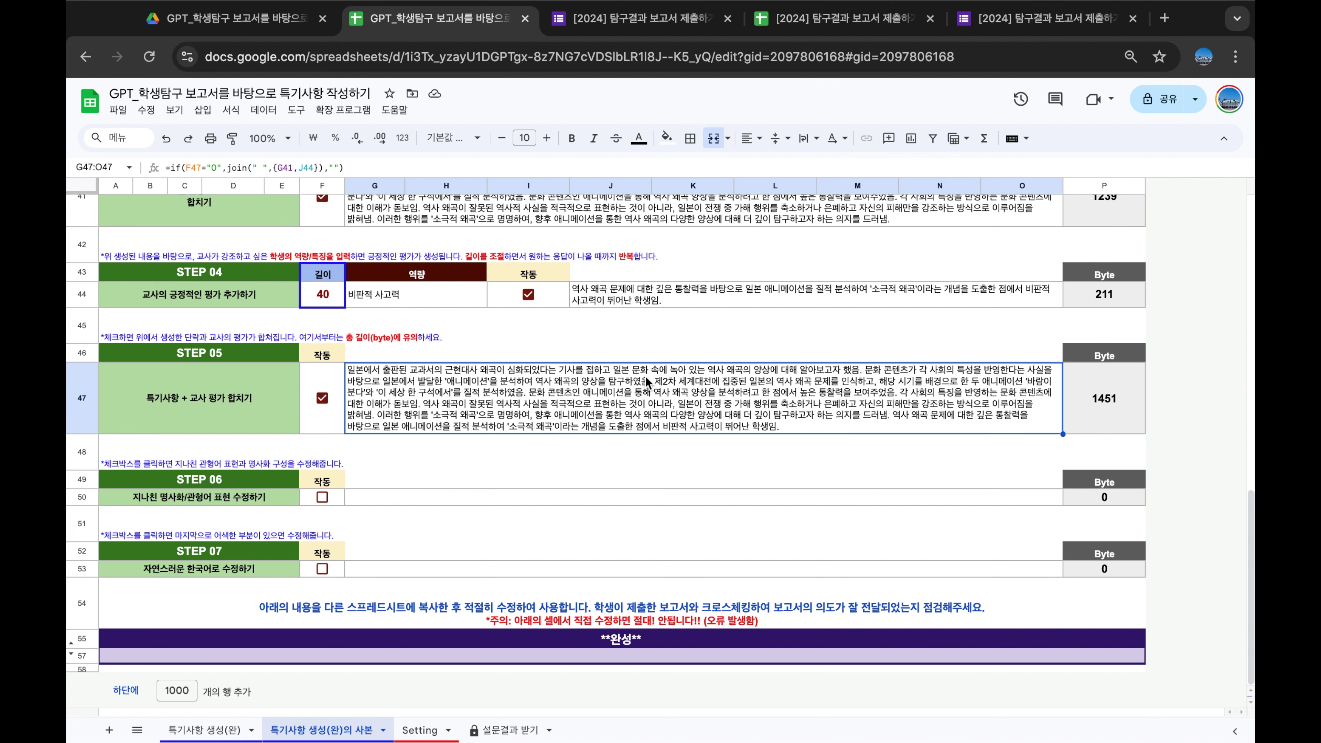
Read the full STEP 06 revision prompt in the expanded formula bar, then run the revision
click(383, 499)
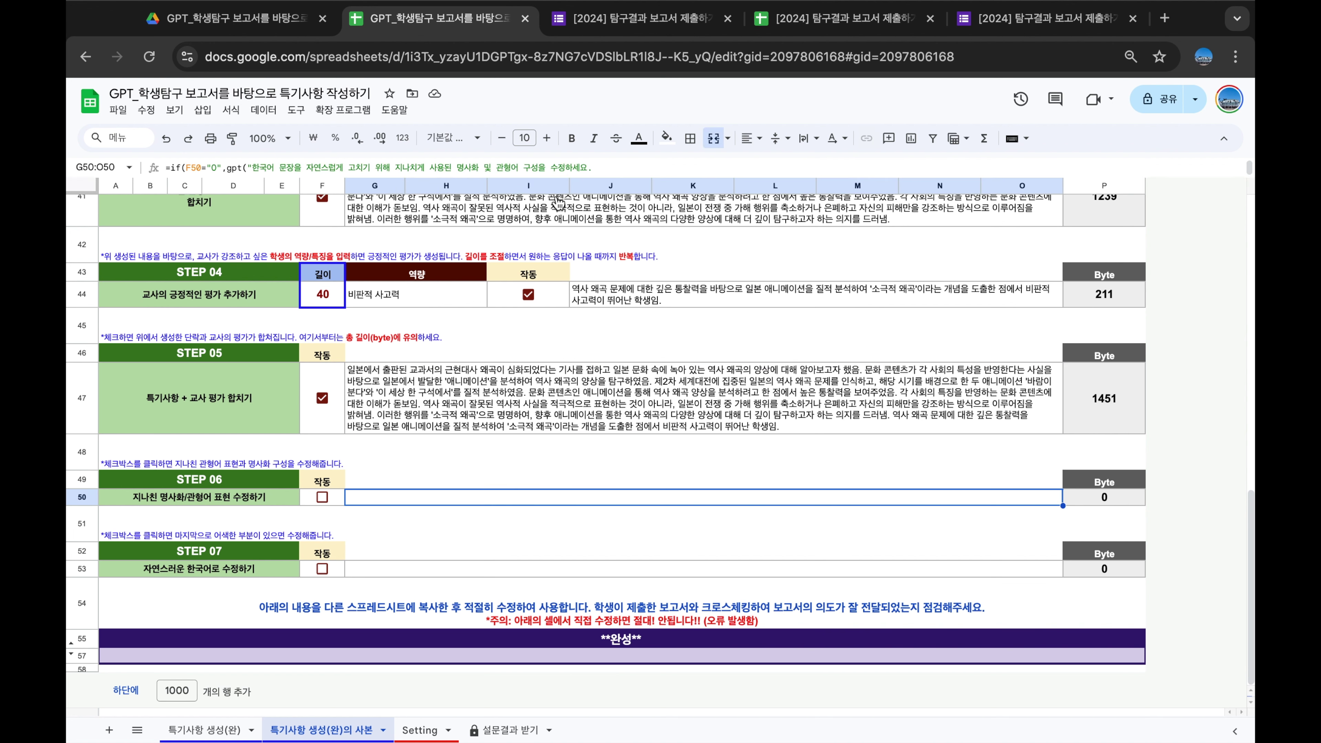
click(562, 168)
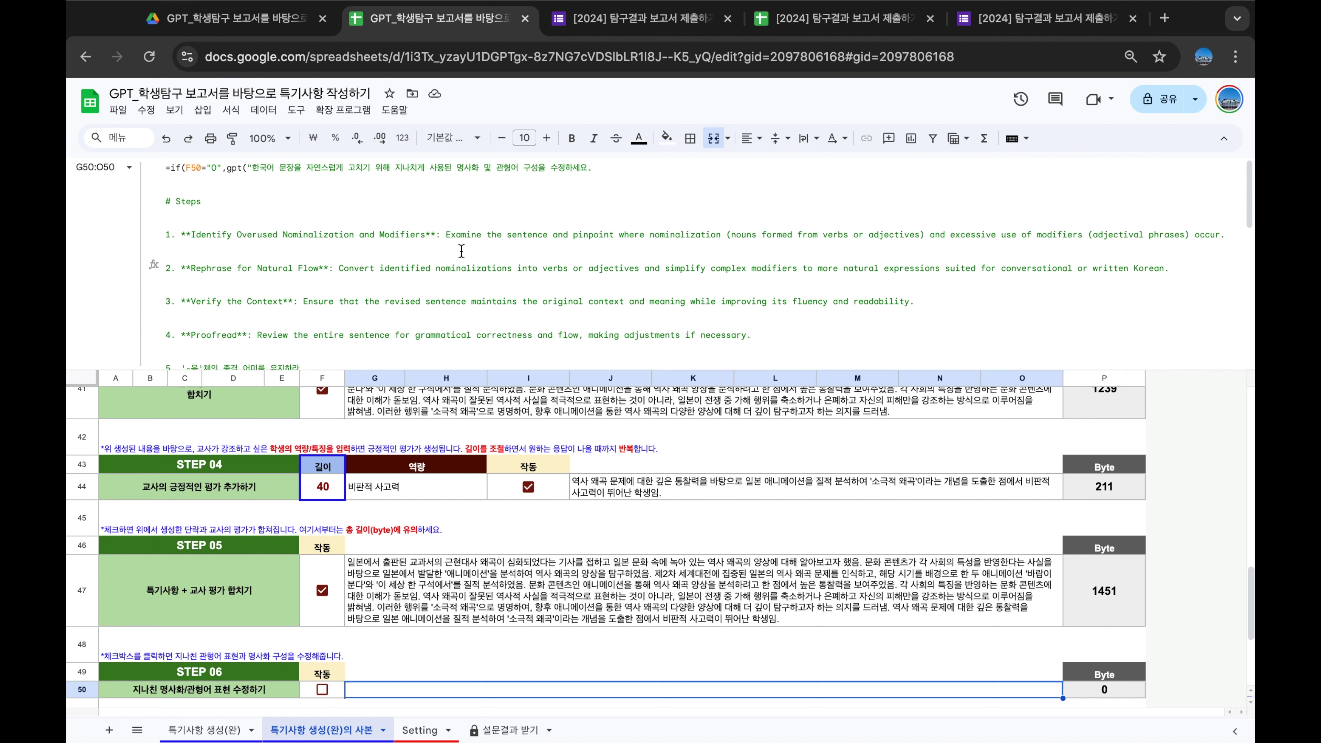
scroll(461, 251, down, 5)
scroll(461, 251, up, 5)
click(296, 240)
click(259, 251)
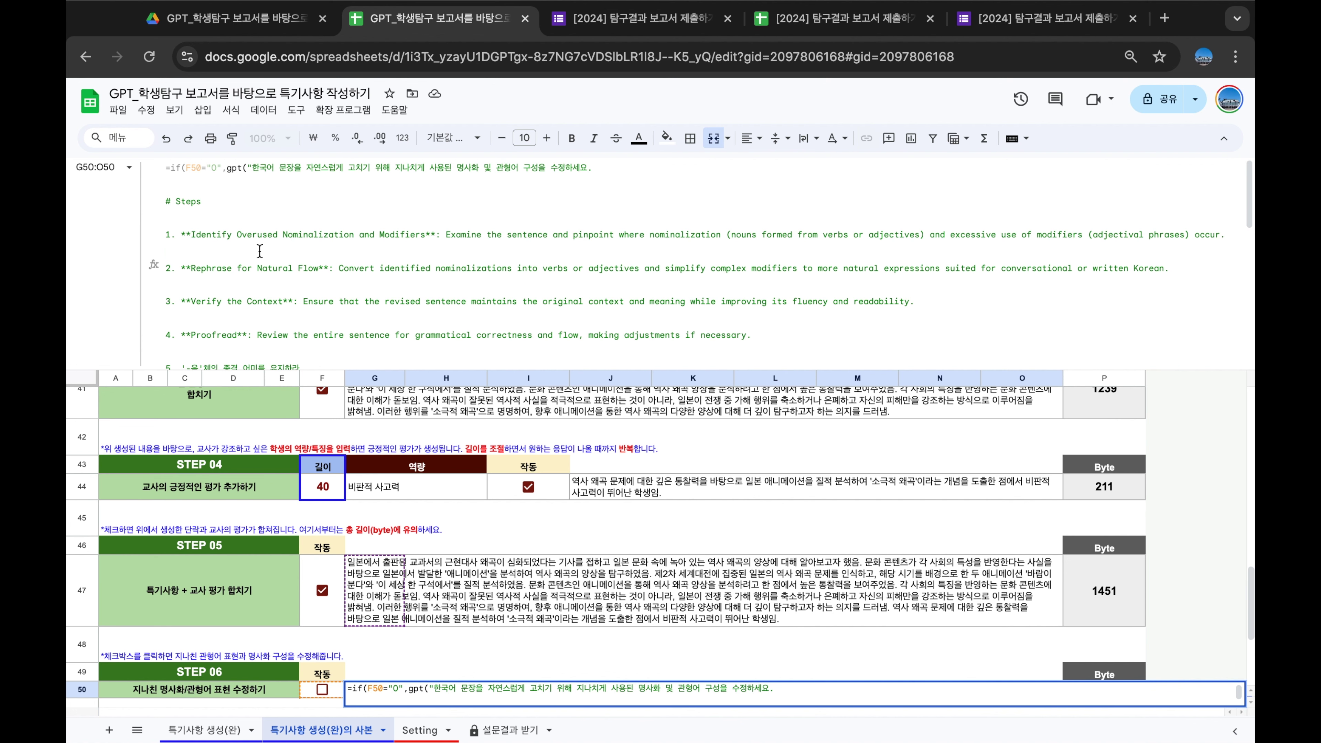
scroll(260, 251, down, 5)
scroll(385, 234, up, 3)
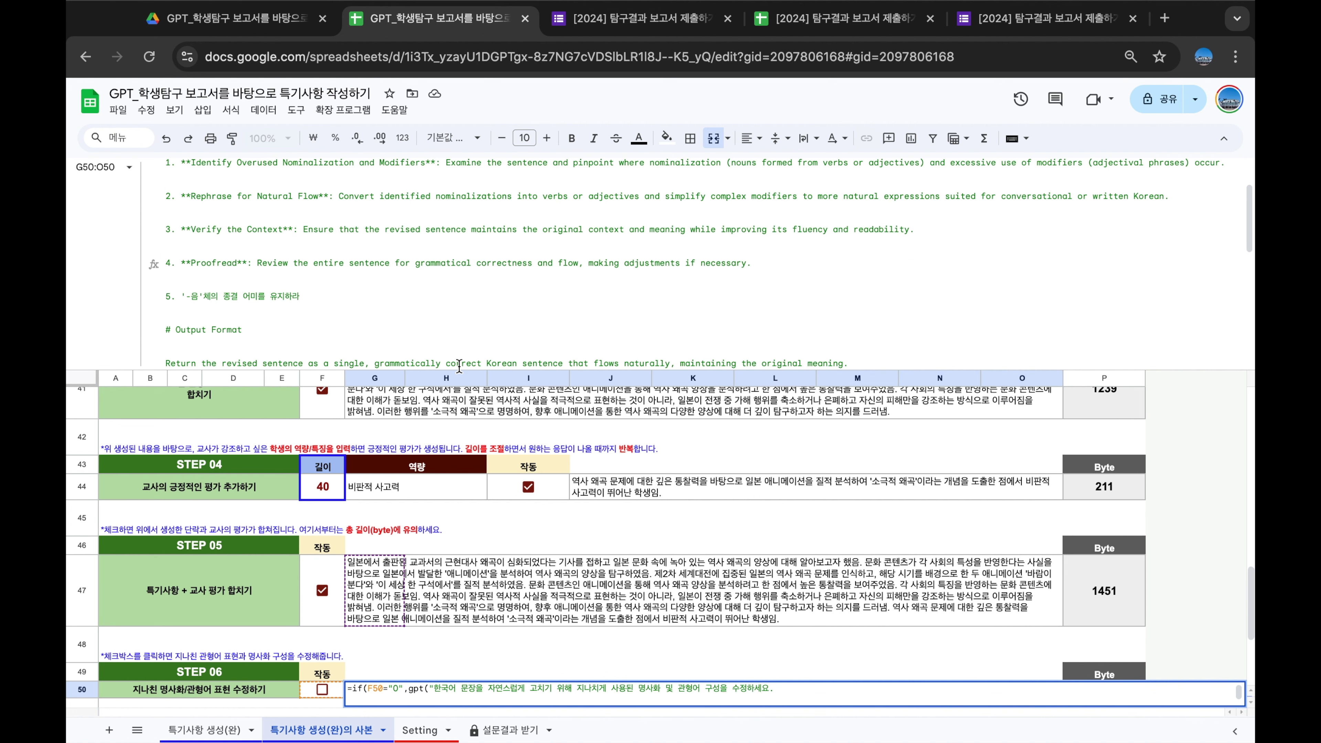
drag(458, 370, 481, 187)
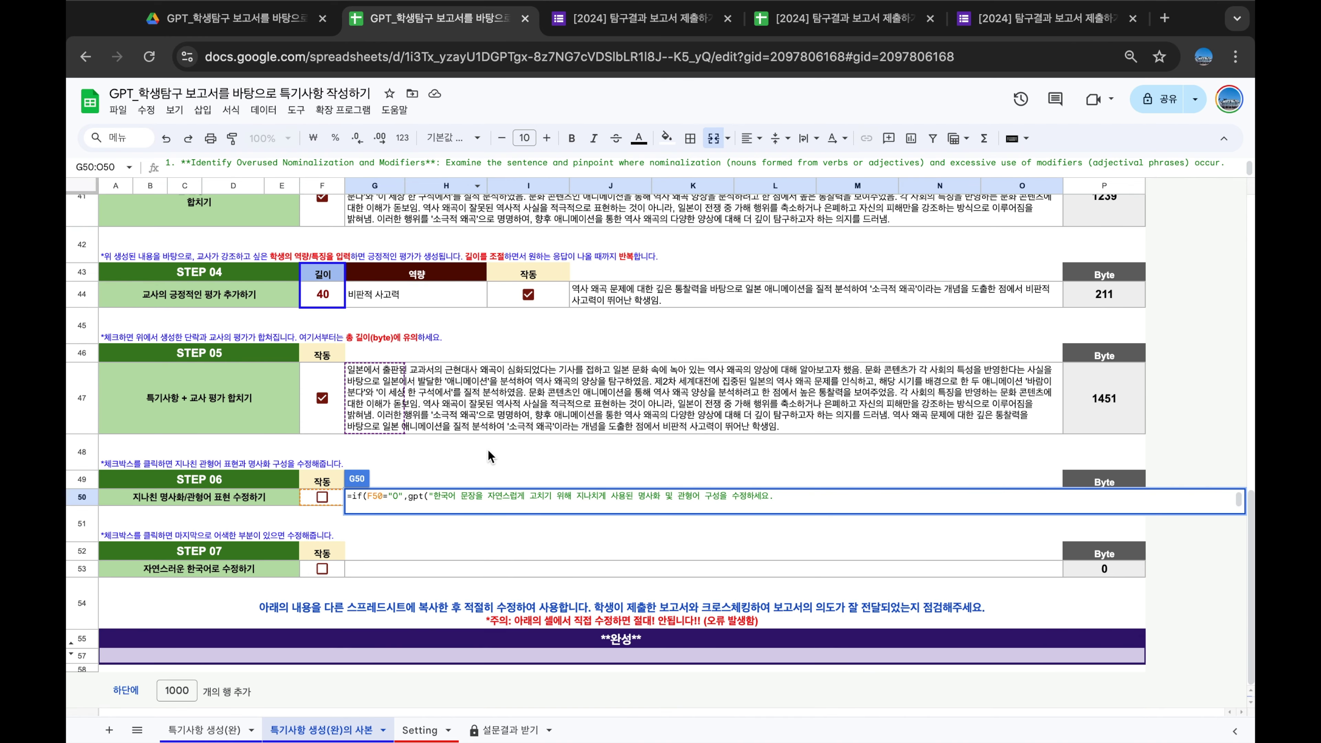
click(506, 419)
click(327, 497)
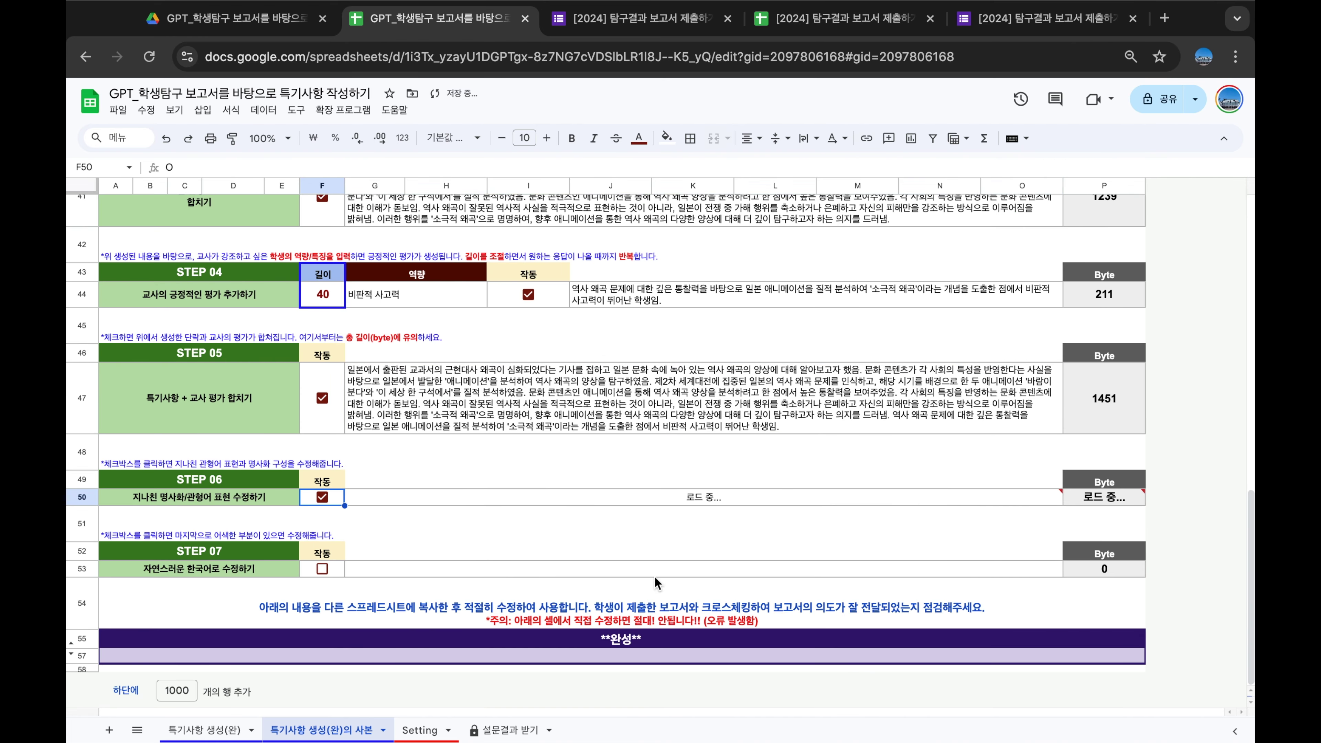
Check the byte counts of the merged STEP 05 paragraph and the revised STEP 06 text
scroll(914, 411, down, 1)
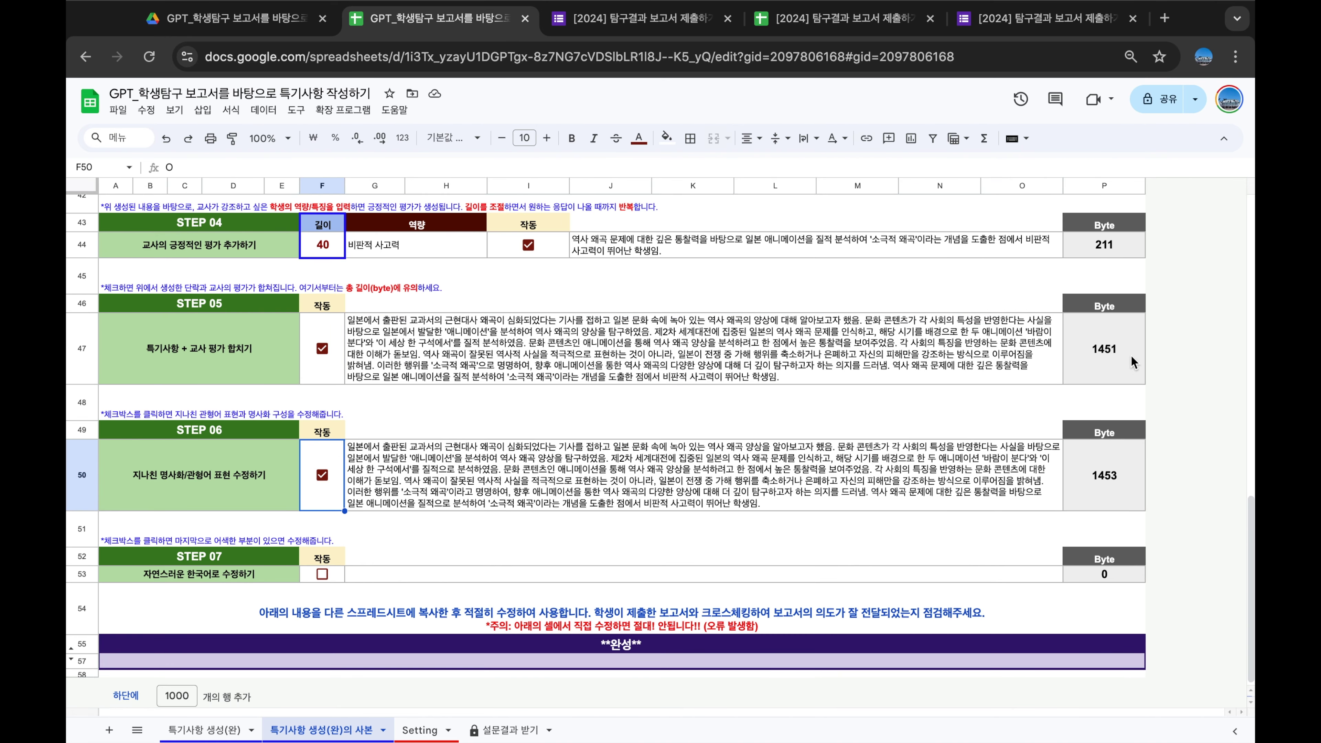
click(1093, 359)
click(1094, 505)
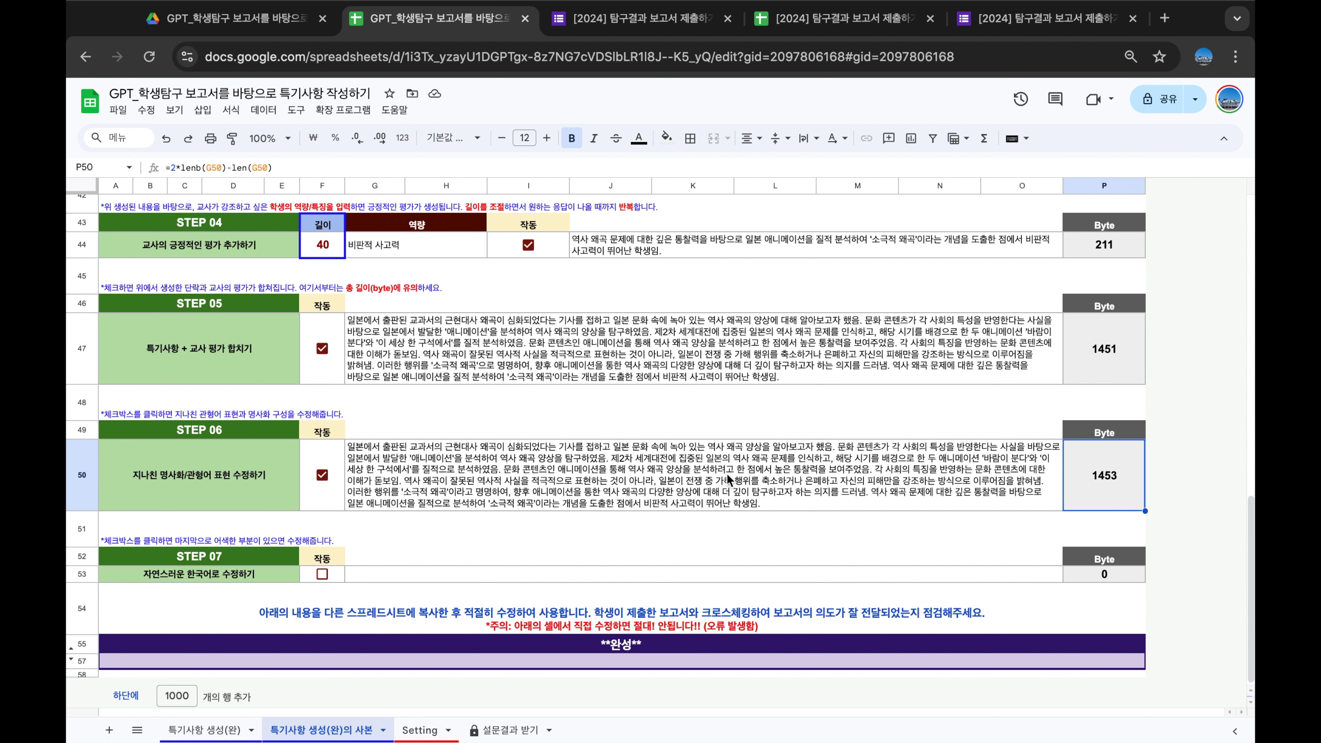
scroll(716, 457, down, 1)
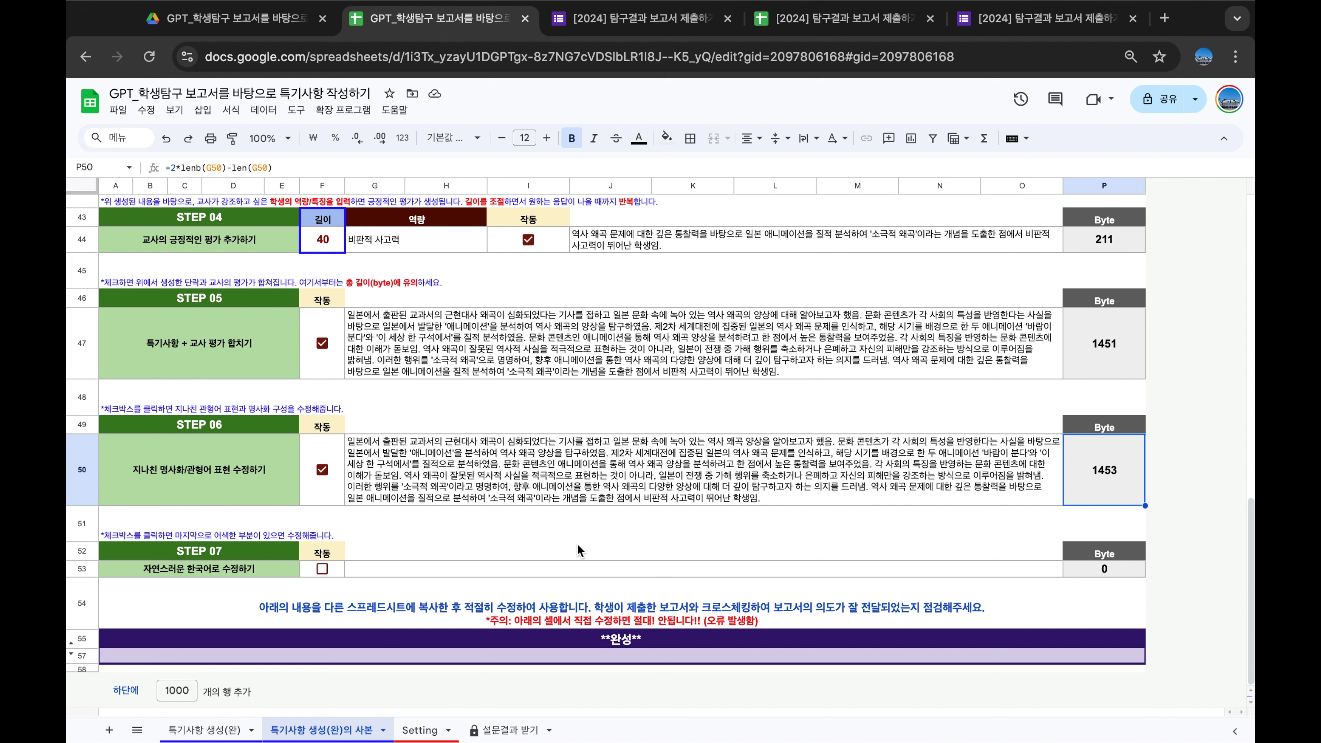
Read the full STEP 07 Korean-polishing formula, then run it to fill the 완성 row
click(490, 573)
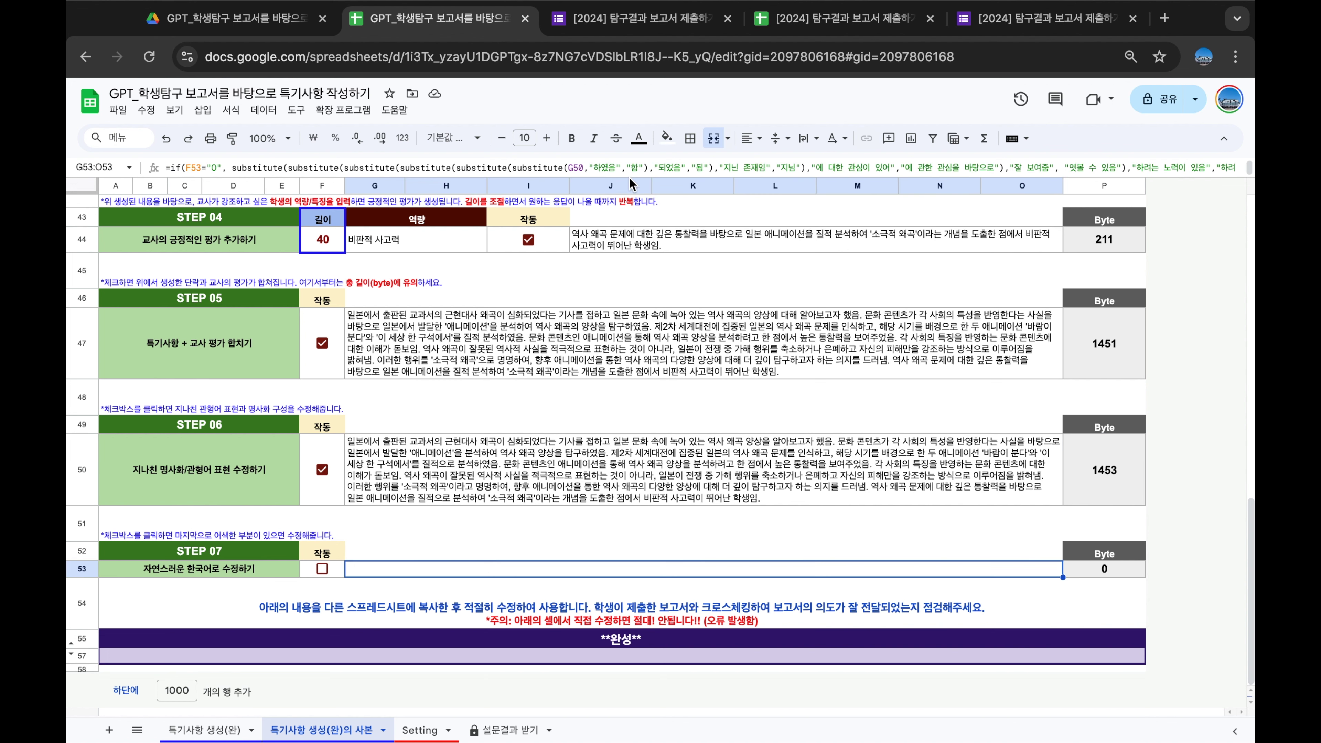
drag(631, 176, 614, 255)
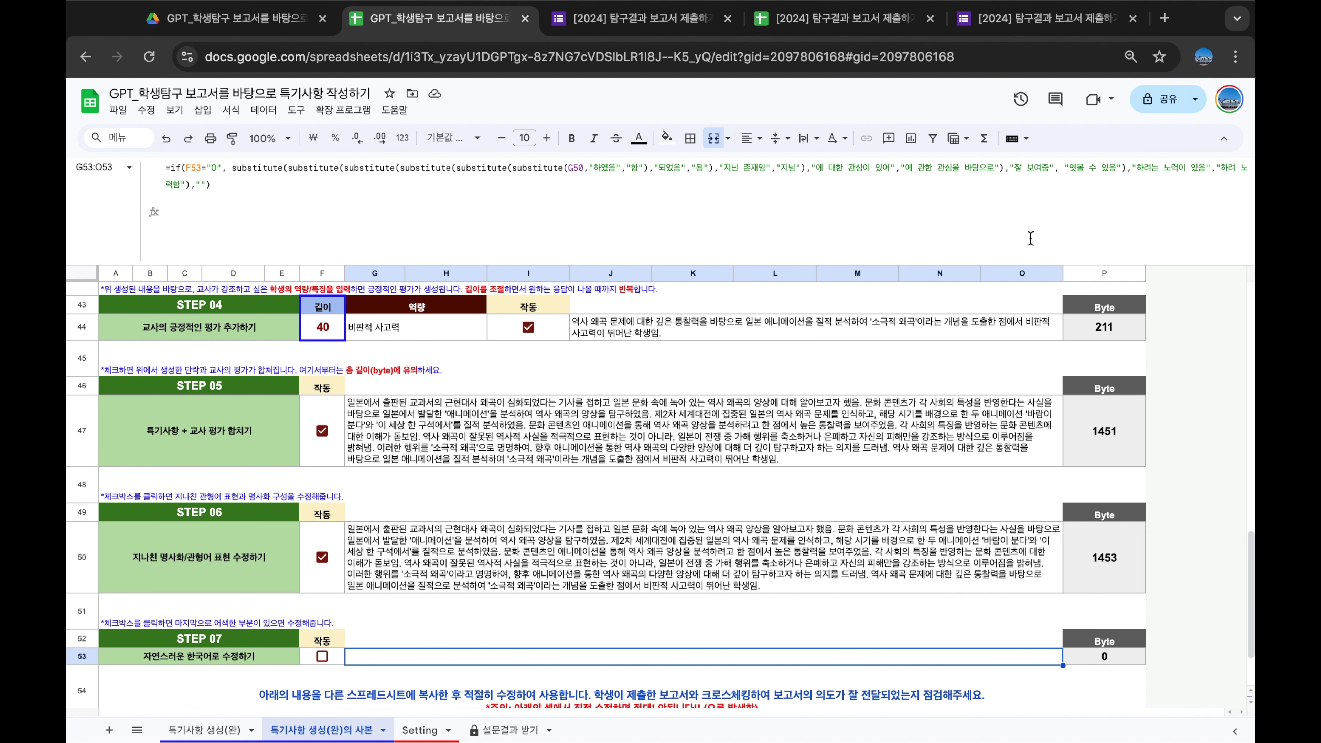
drag(1021, 263, 1028, 119)
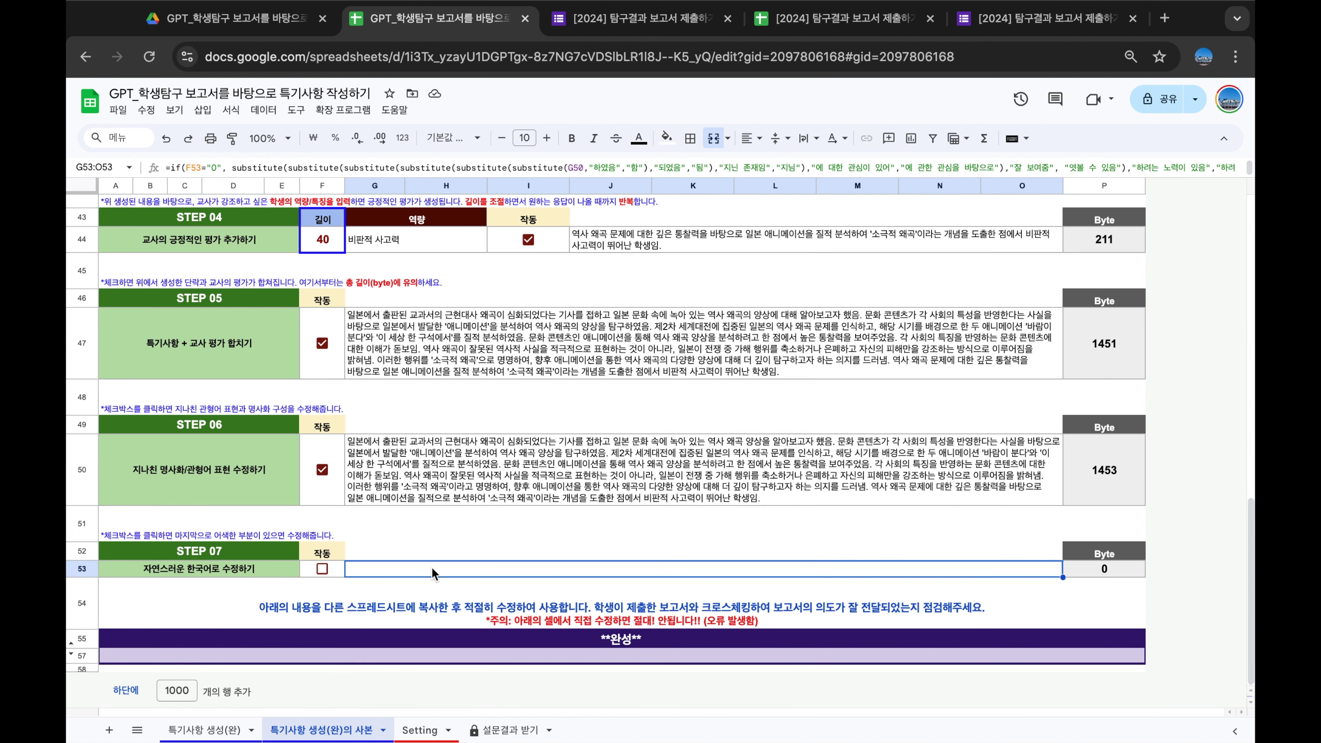
click(322, 568)
click(695, 529)
scroll(551, 555, down, 2)
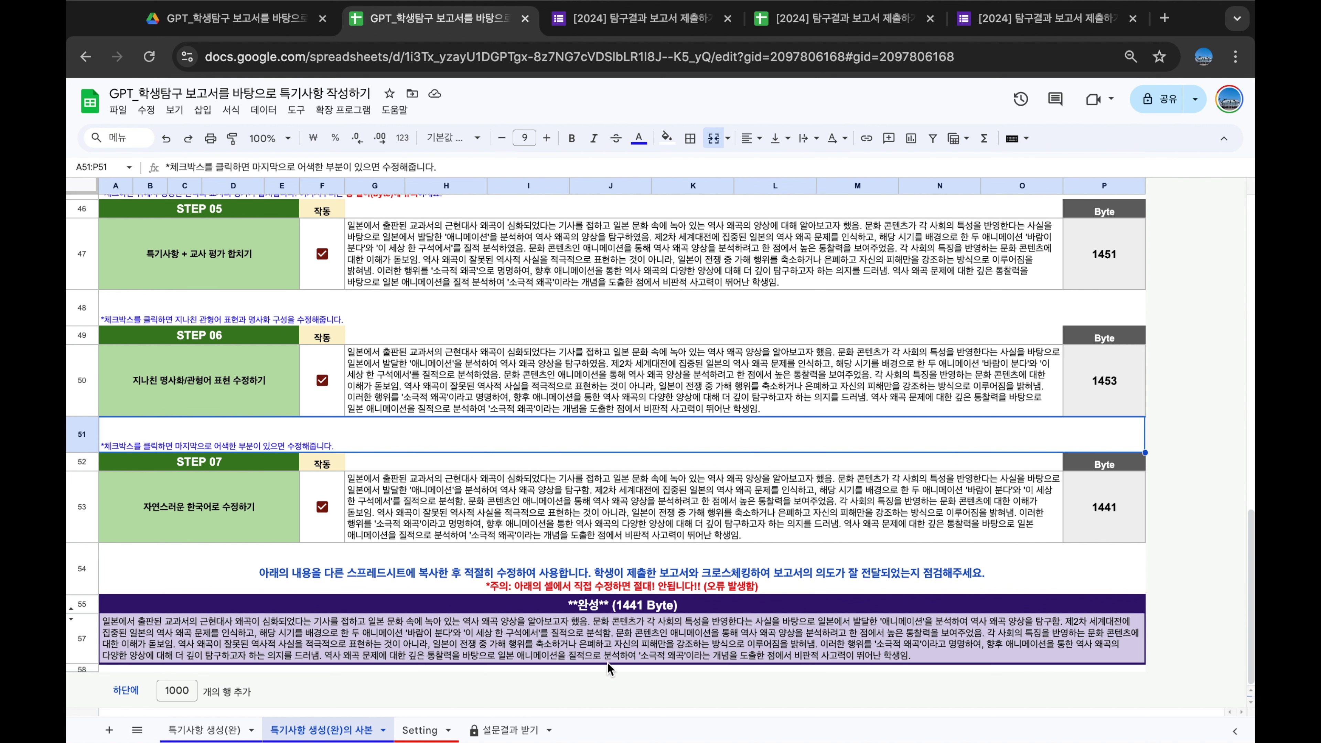
click(331, 643)
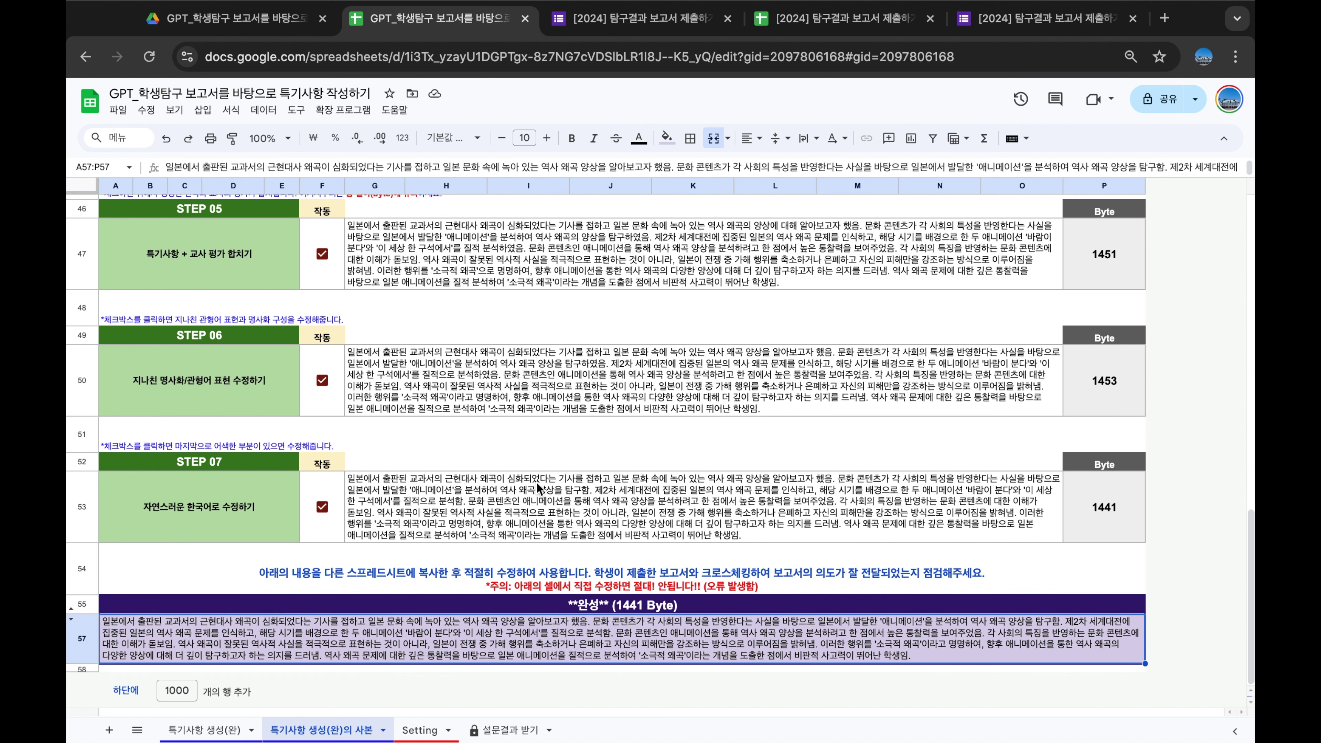
Set the STEP 04 teacher evaluation length to 50 and regenerate the evaluation
scroll(540, 490, up, 4)
click(529, 358)
click(335, 362)
text(50)
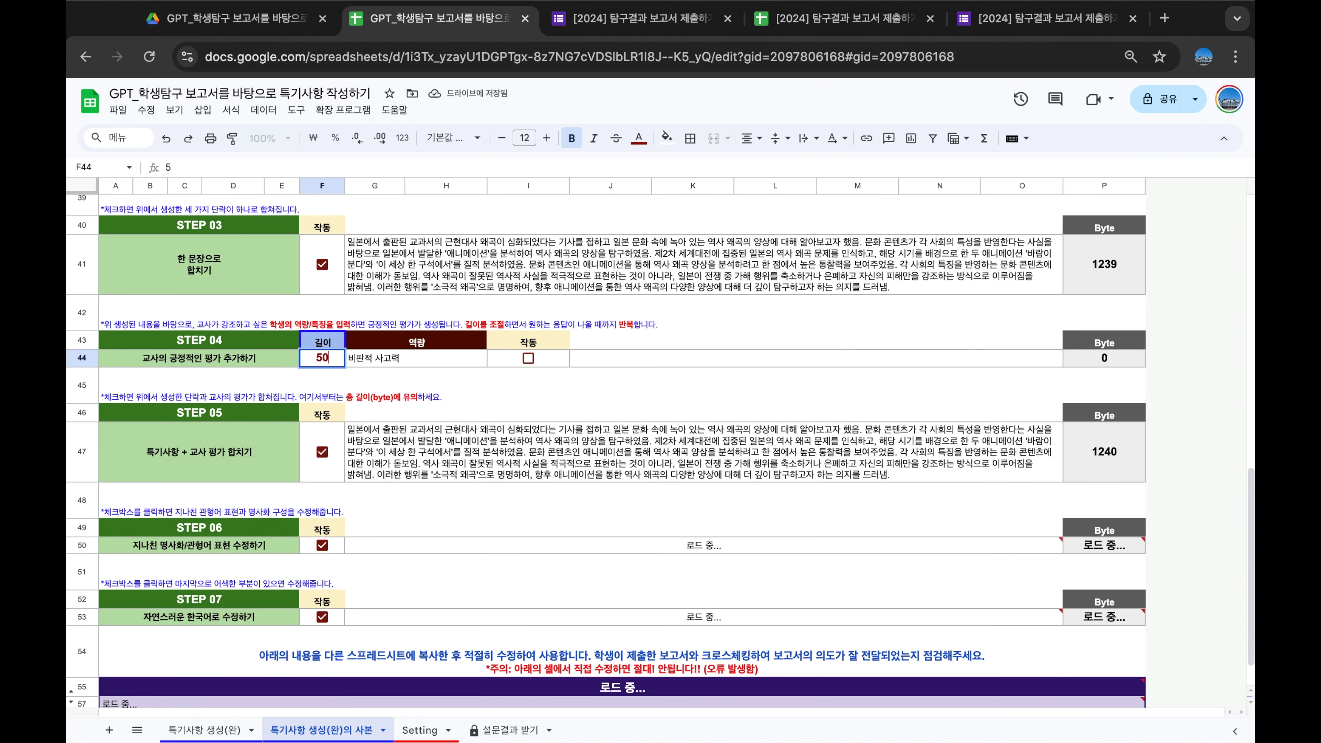
key(Return)
click(528, 358)
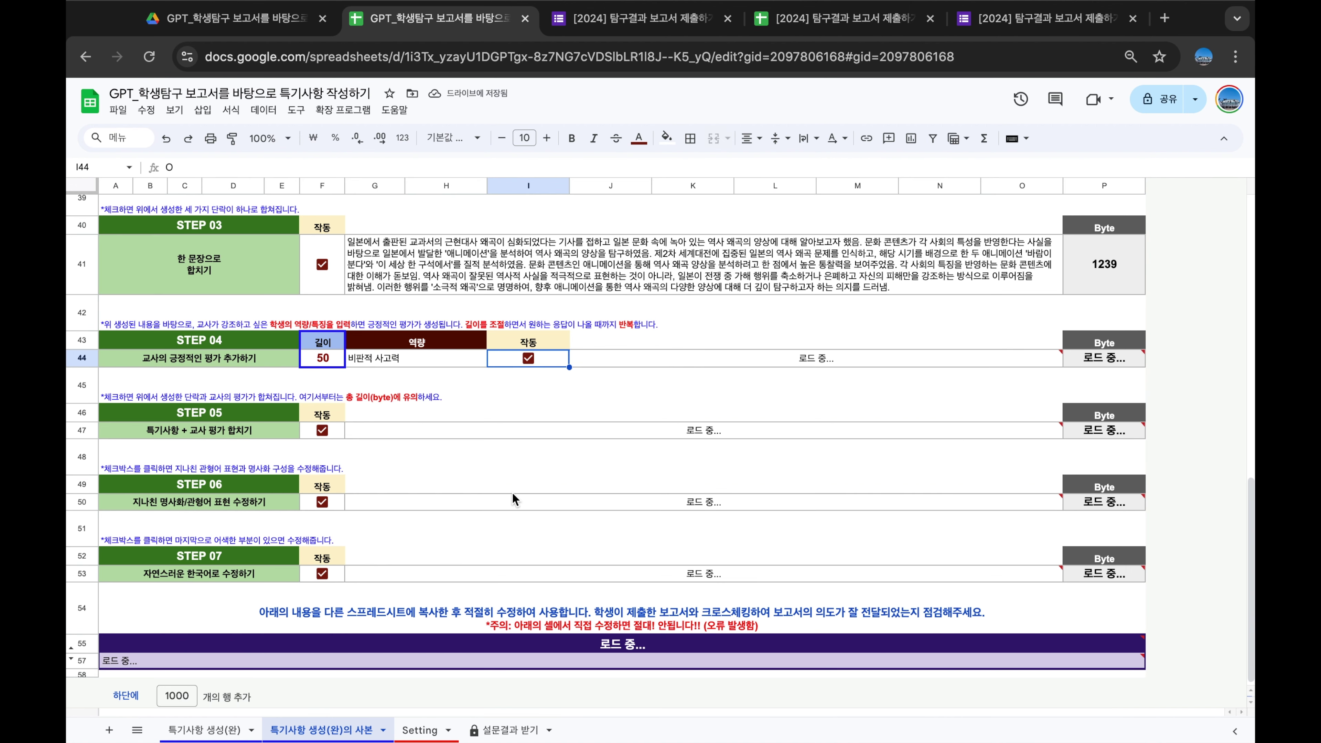
Review the regenerated STEP 05 and STEP 06 texts and the STEP 07 byte-count formula
scroll(512, 492, up, 10)
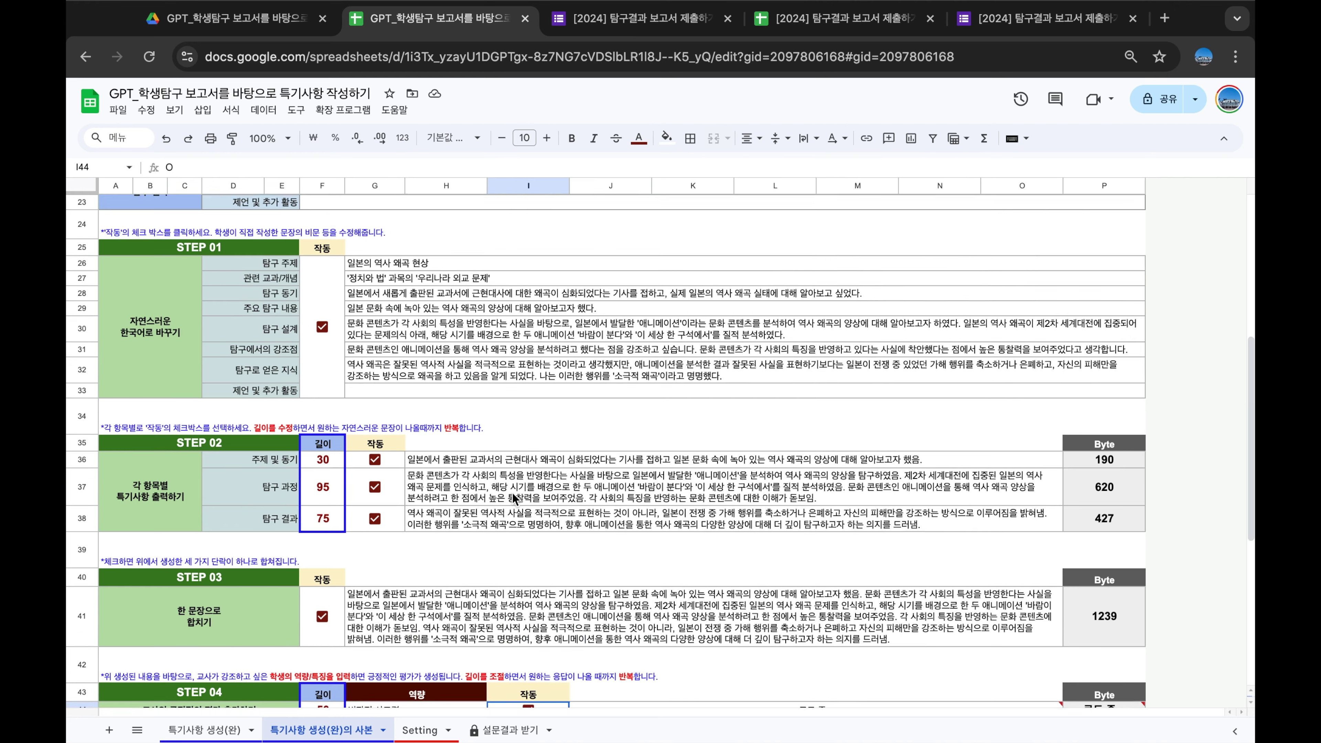
scroll(512, 492, up, 8)
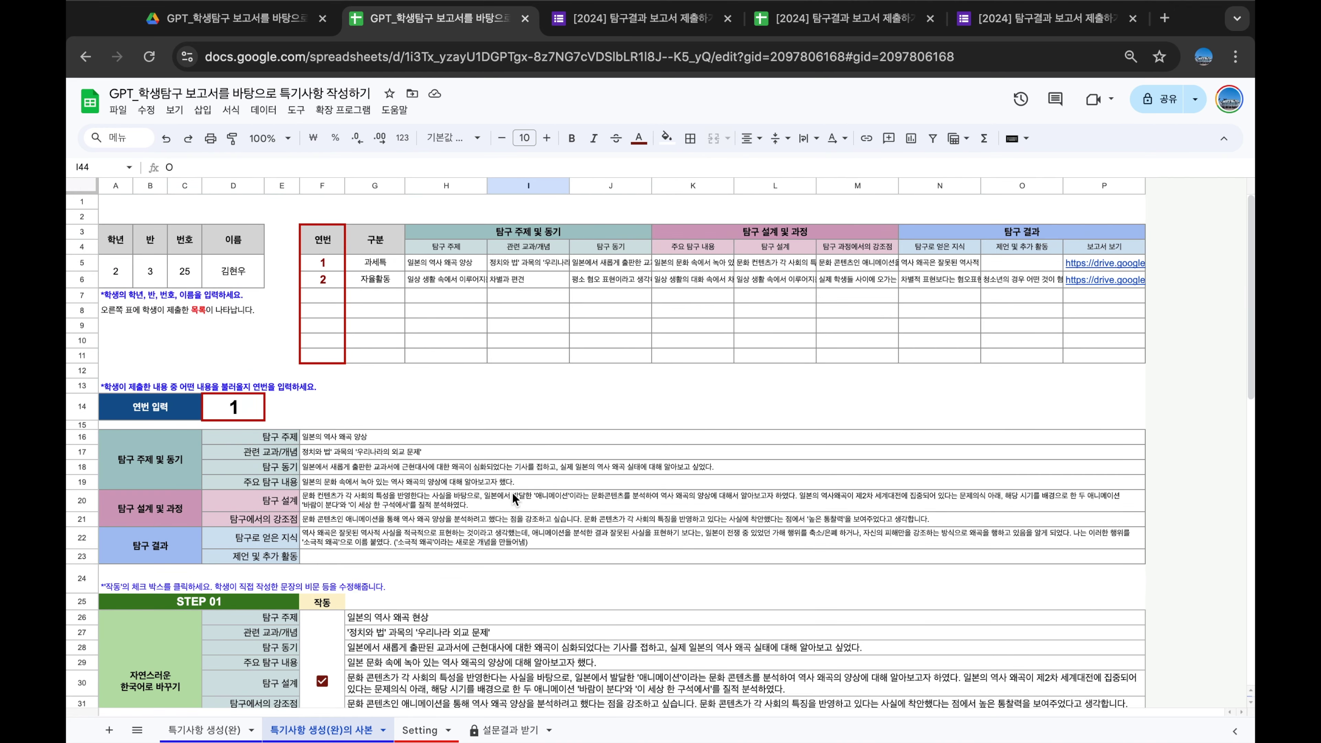
scroll(465, 492, down, 4)
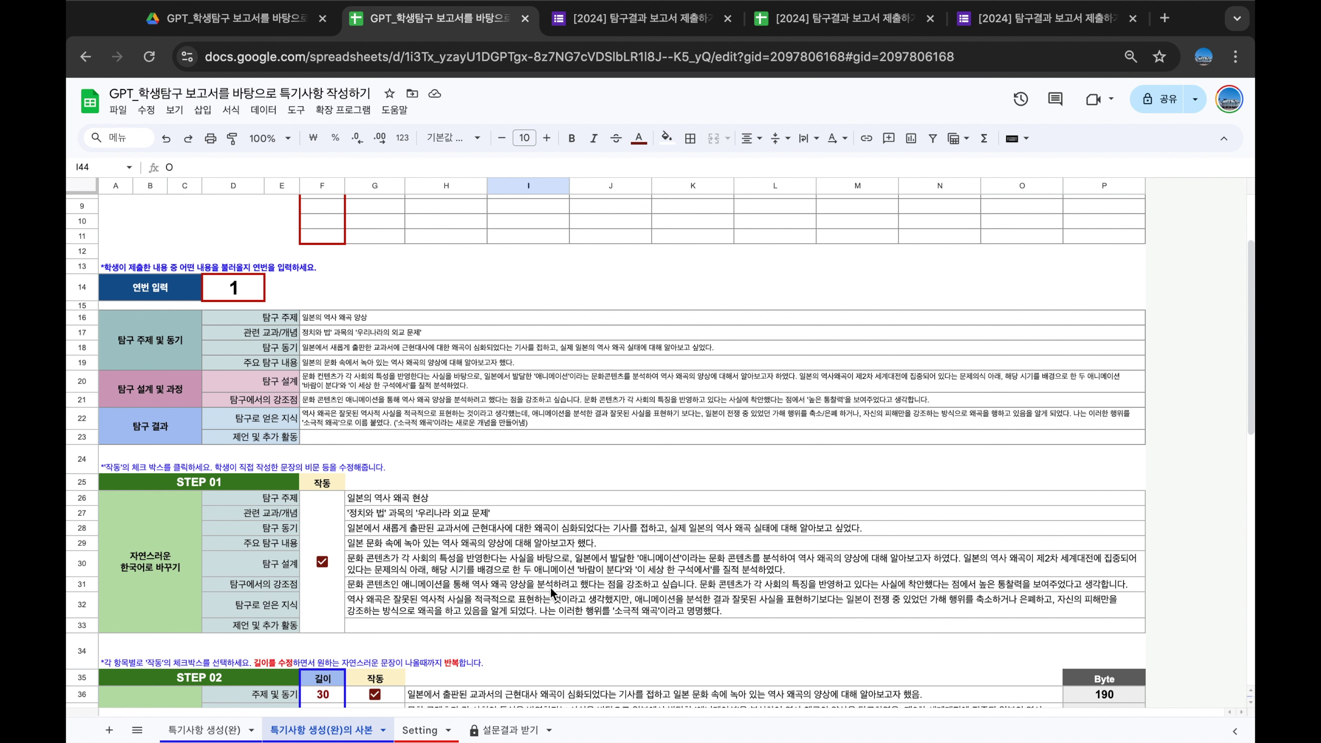
scroll(550, 588, up, 3)
scroll(550, 585, down, 5)
scroll(550, 585, down, 3)
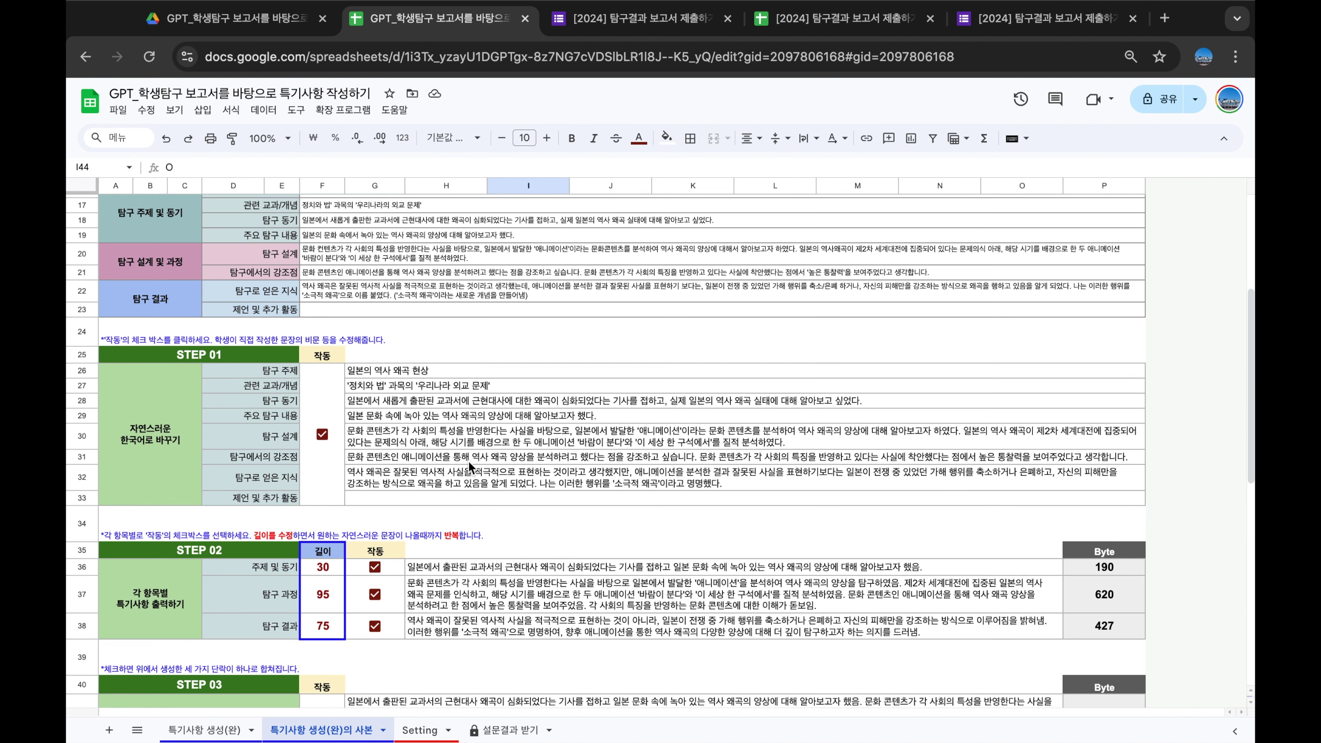
scroll(415, 349, down, 10)
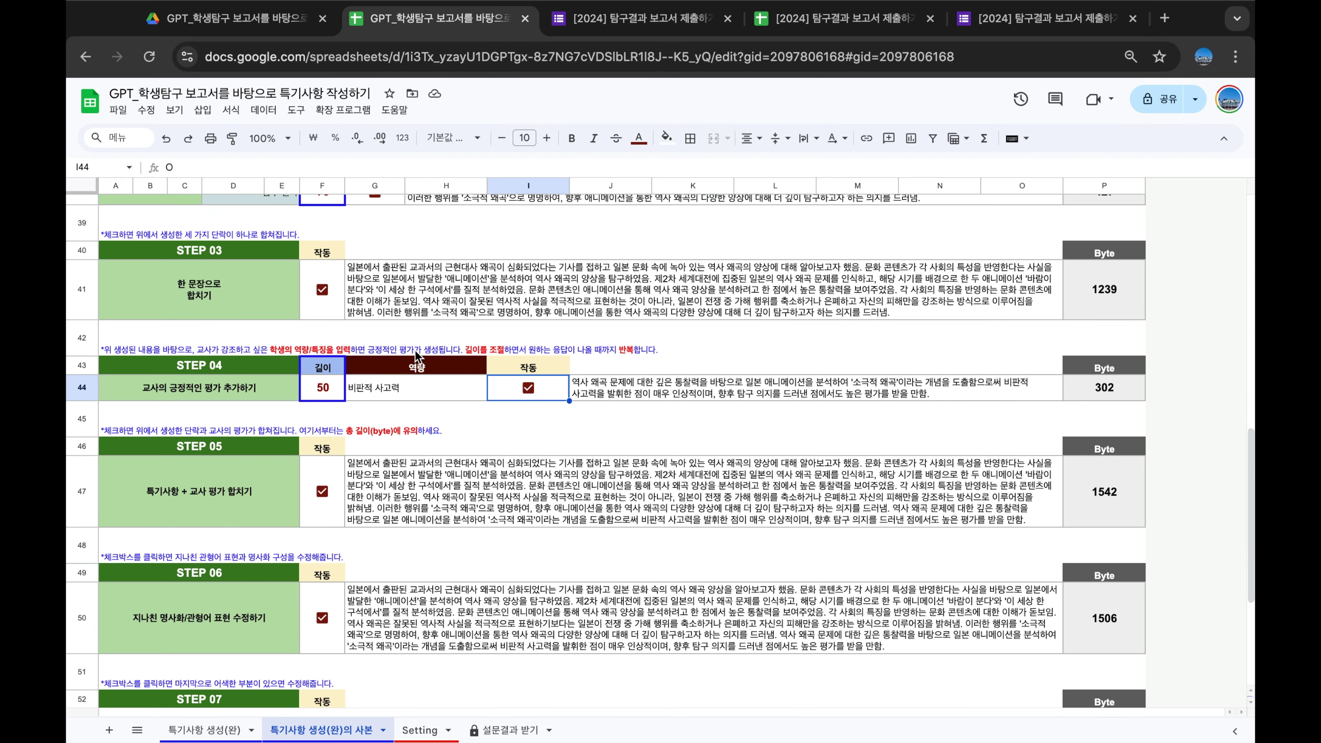
scroll(415, 350, down, 3)
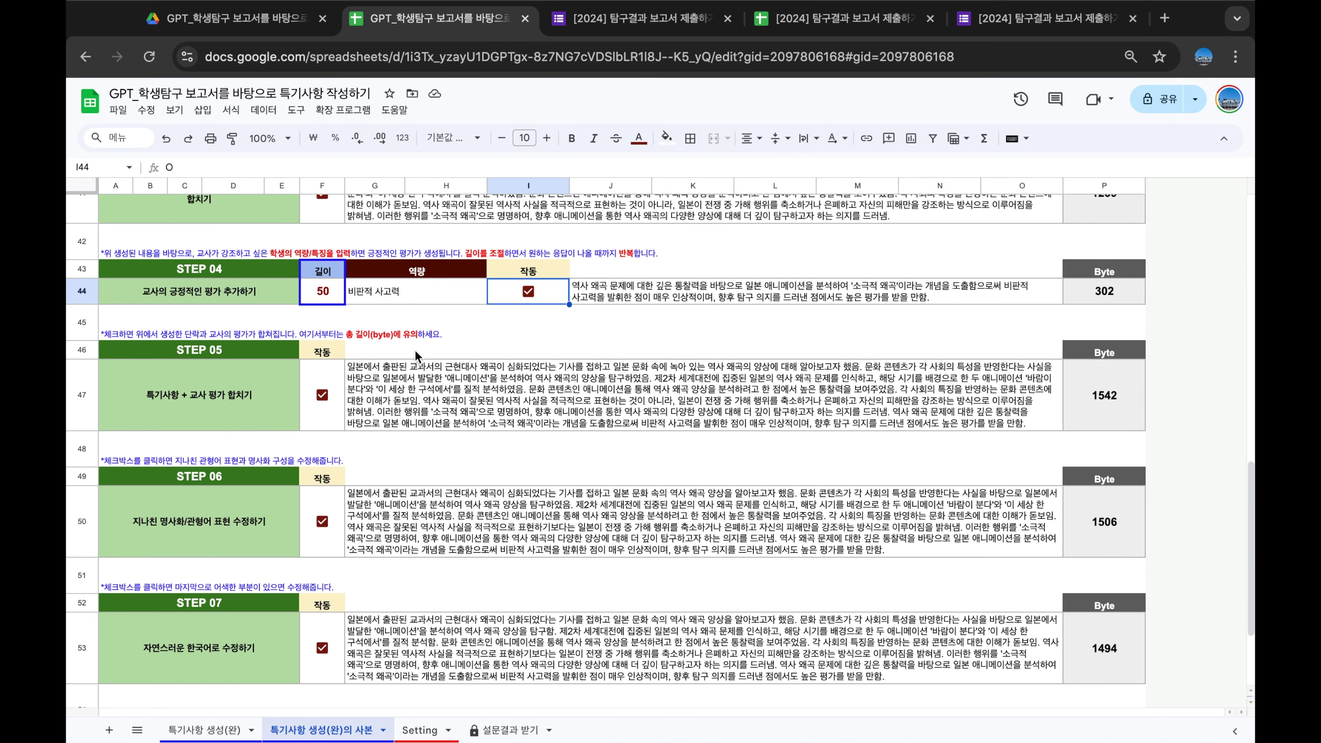
scroll(415, 349, down, 4)
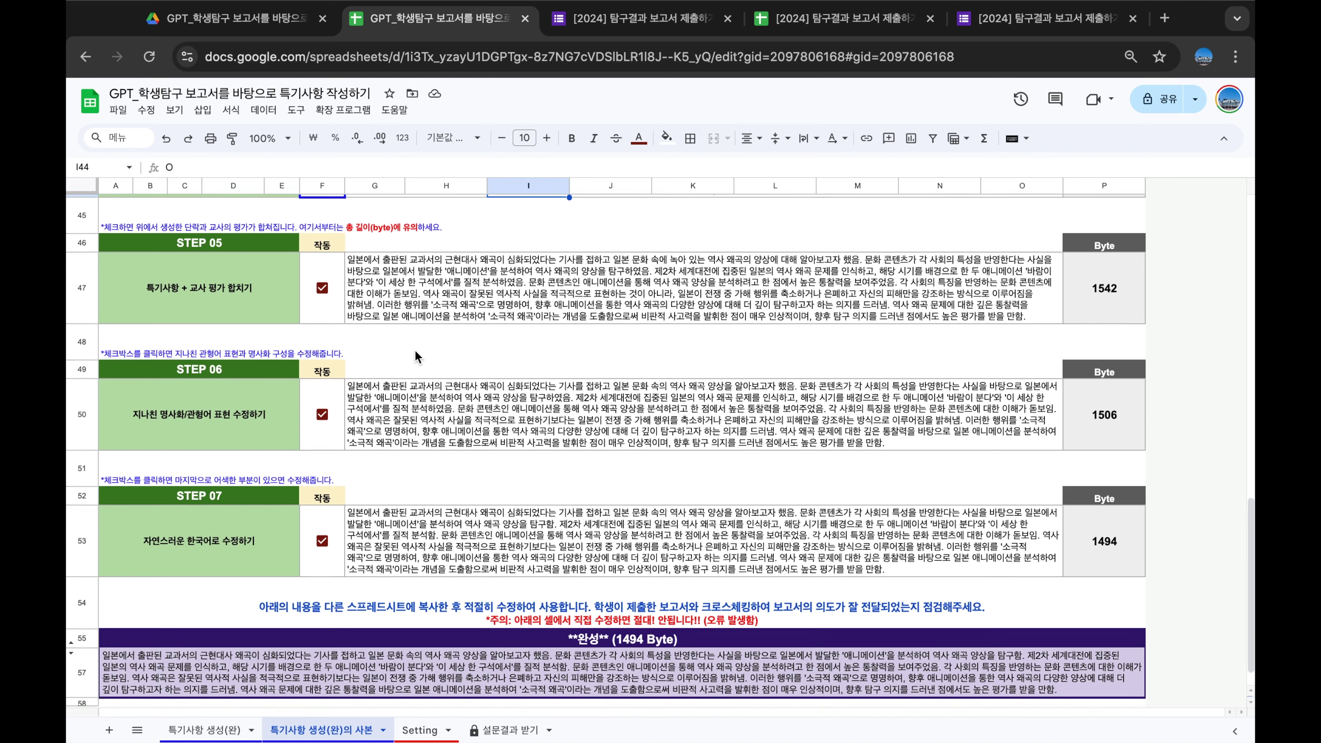
click(692, 254)
click(681, 359)
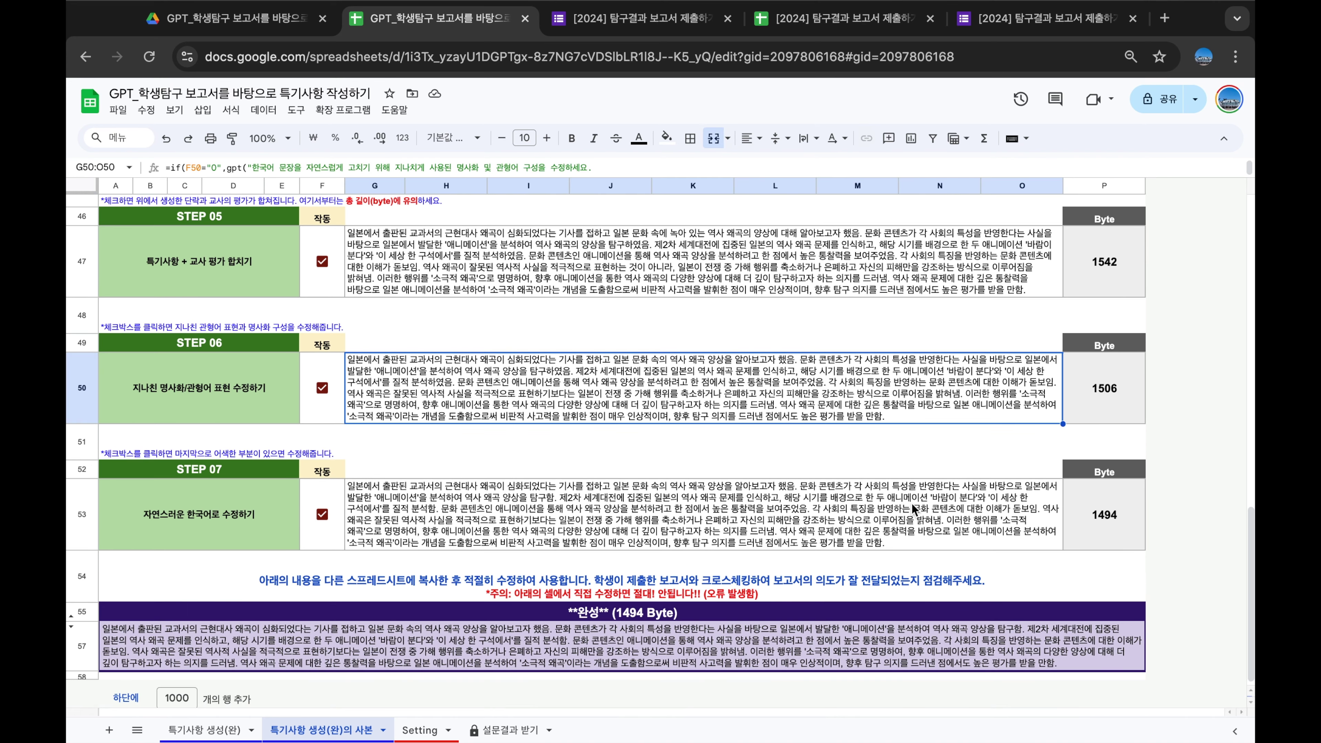
click(1097, 543)
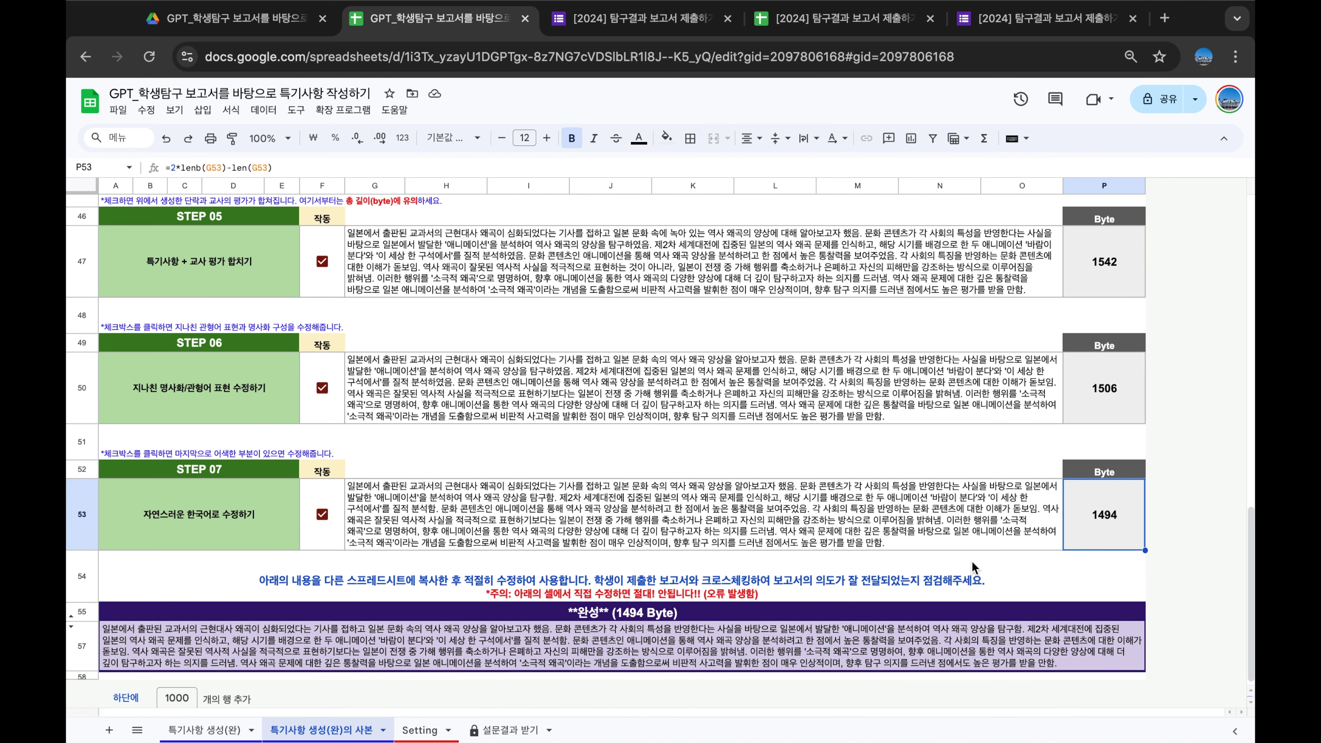
scroll(971, 561, up, 15)
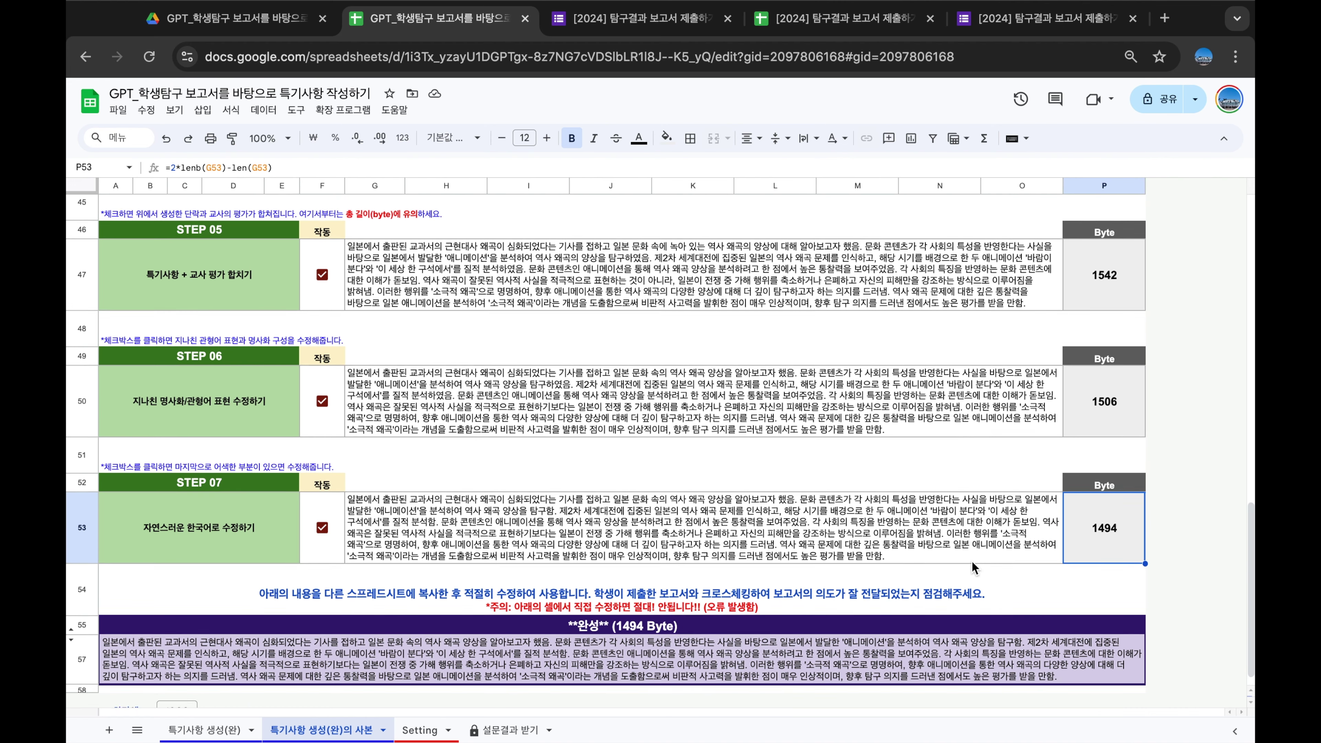
scroll(971, 561, up, 5)
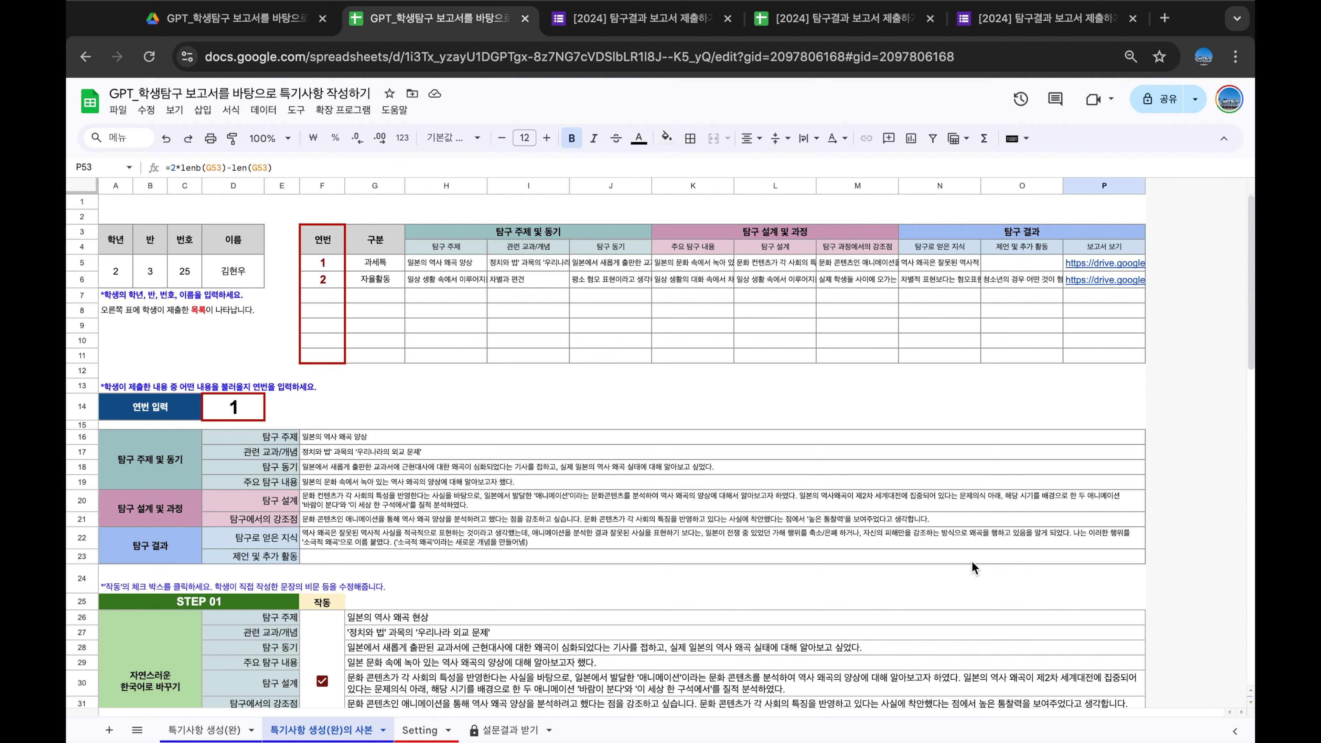
Preview the second report's linked PDF from P6, then close the preview
click(907, 368)
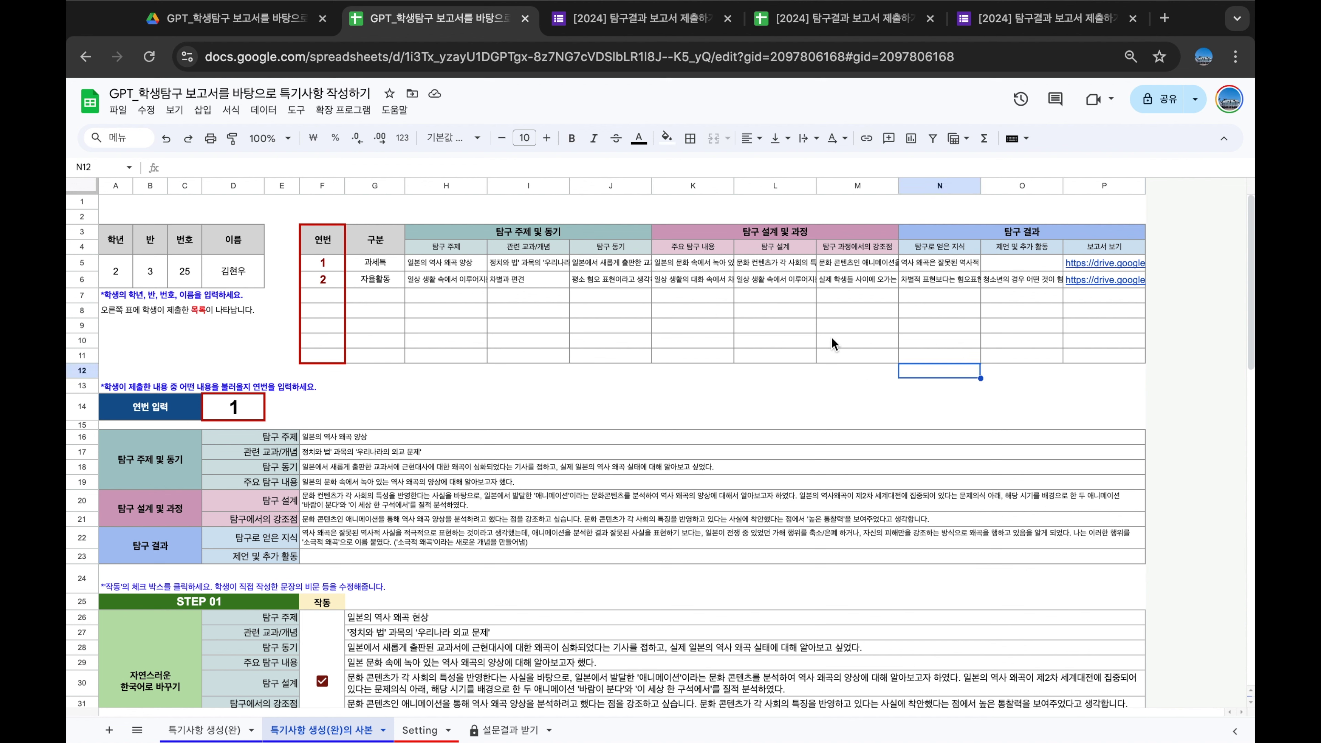
click(827, 328)
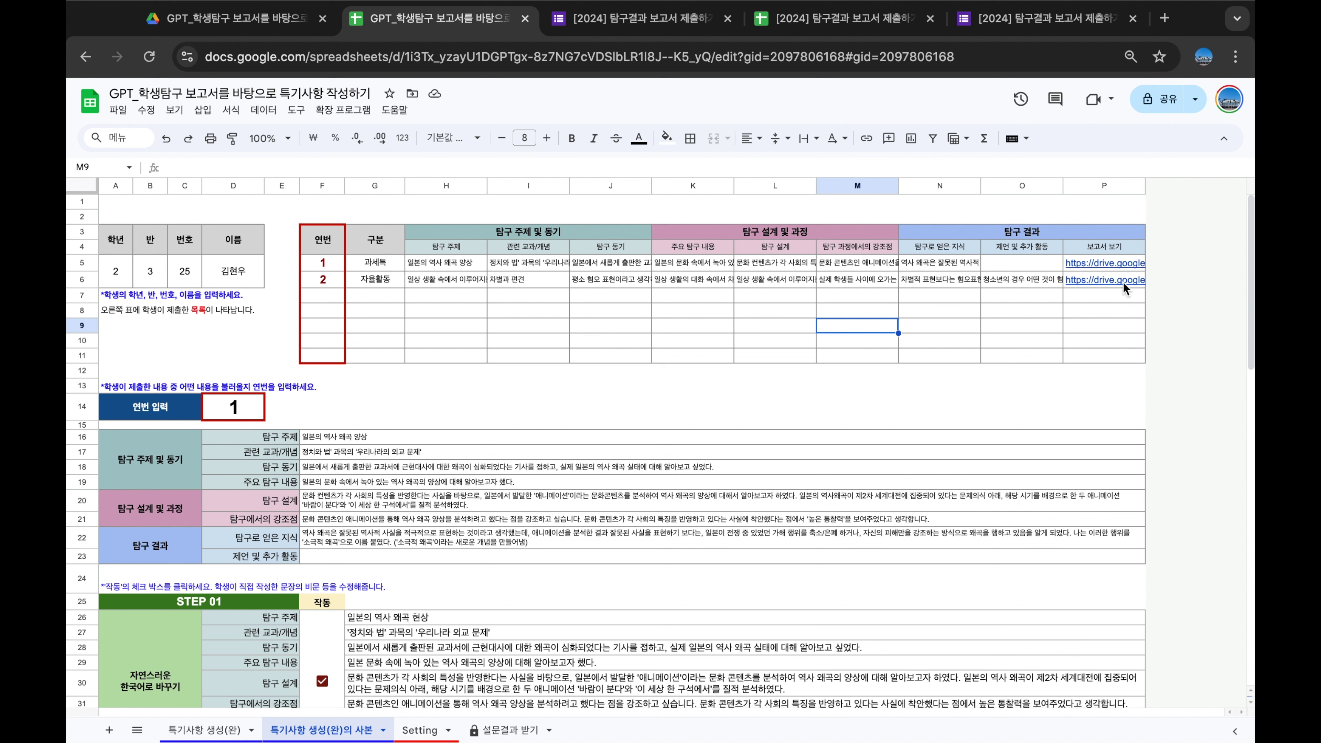
click(1102, 279)
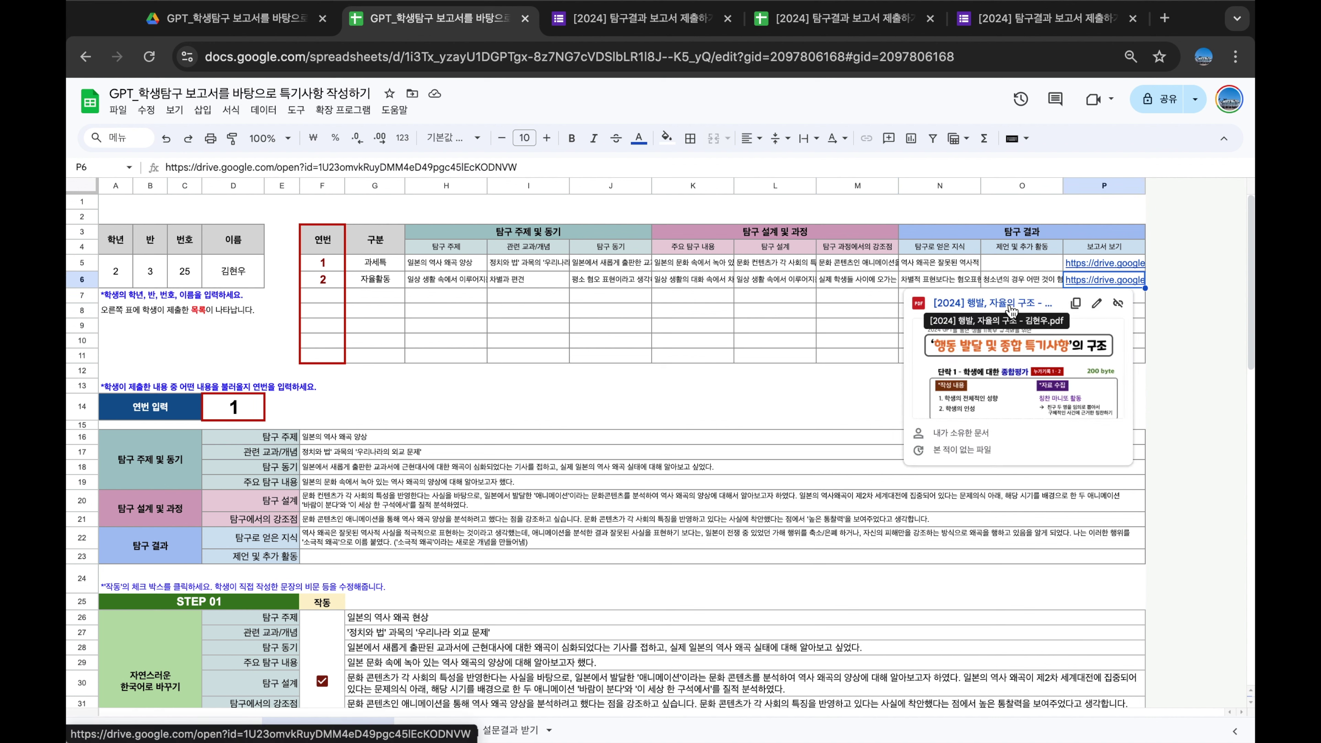
click(757, 382)
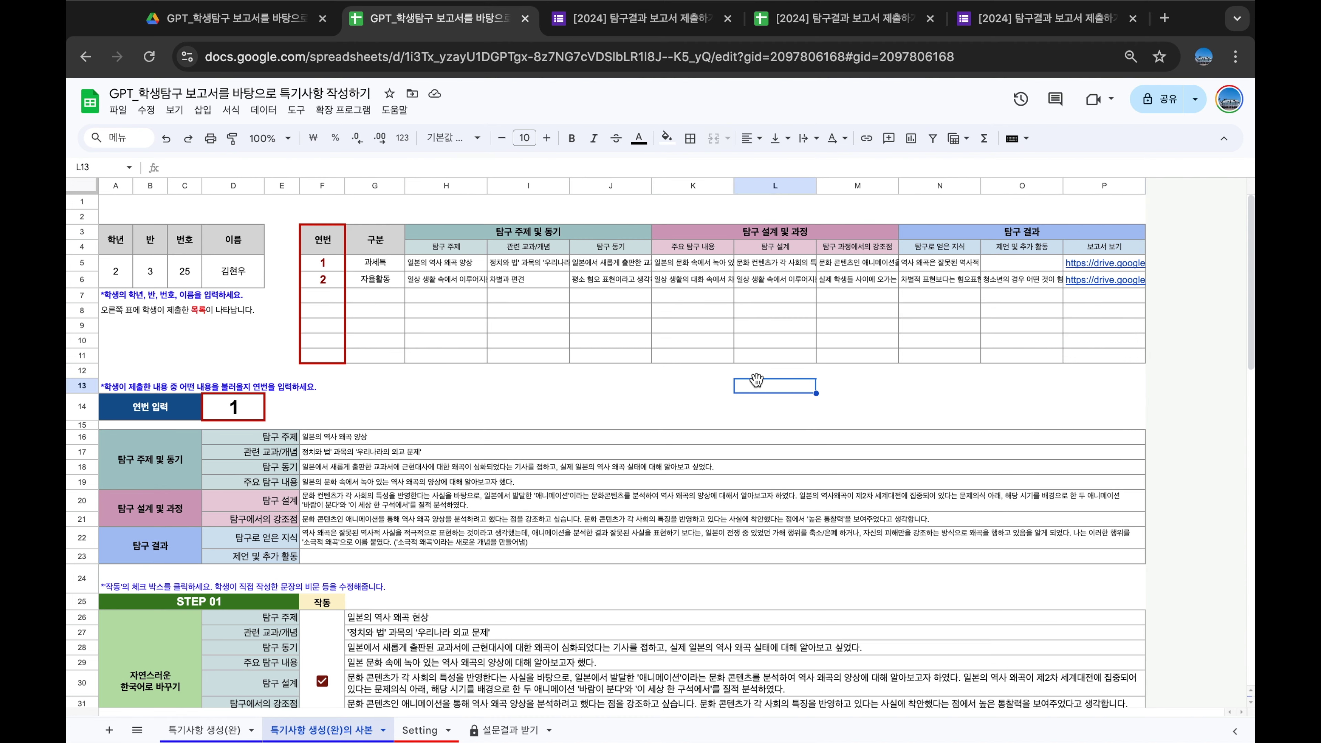
Switch to the Google Forms tab showing the 2-response summary
scroll(676, 416, down, 3)
click(524, 452)
scroll(524, 452, up, 3)
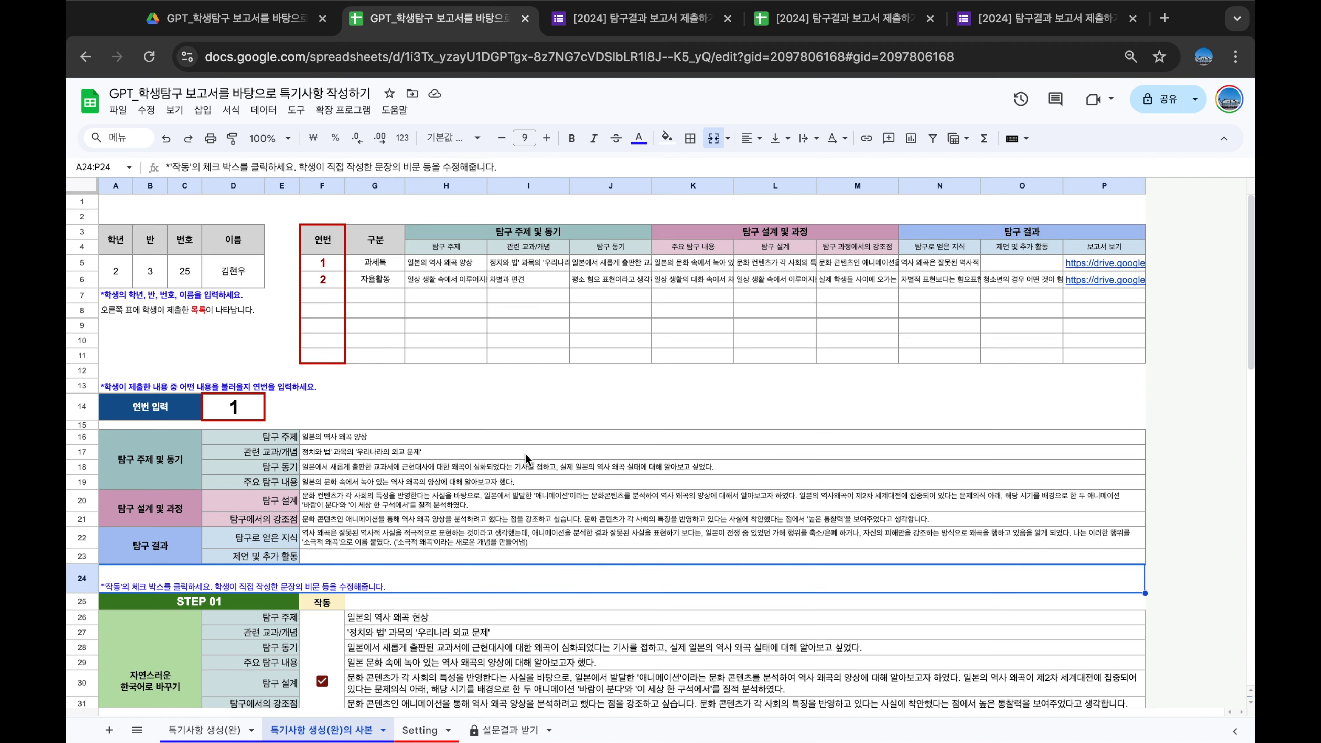
scroll(502, 427, down, 10)
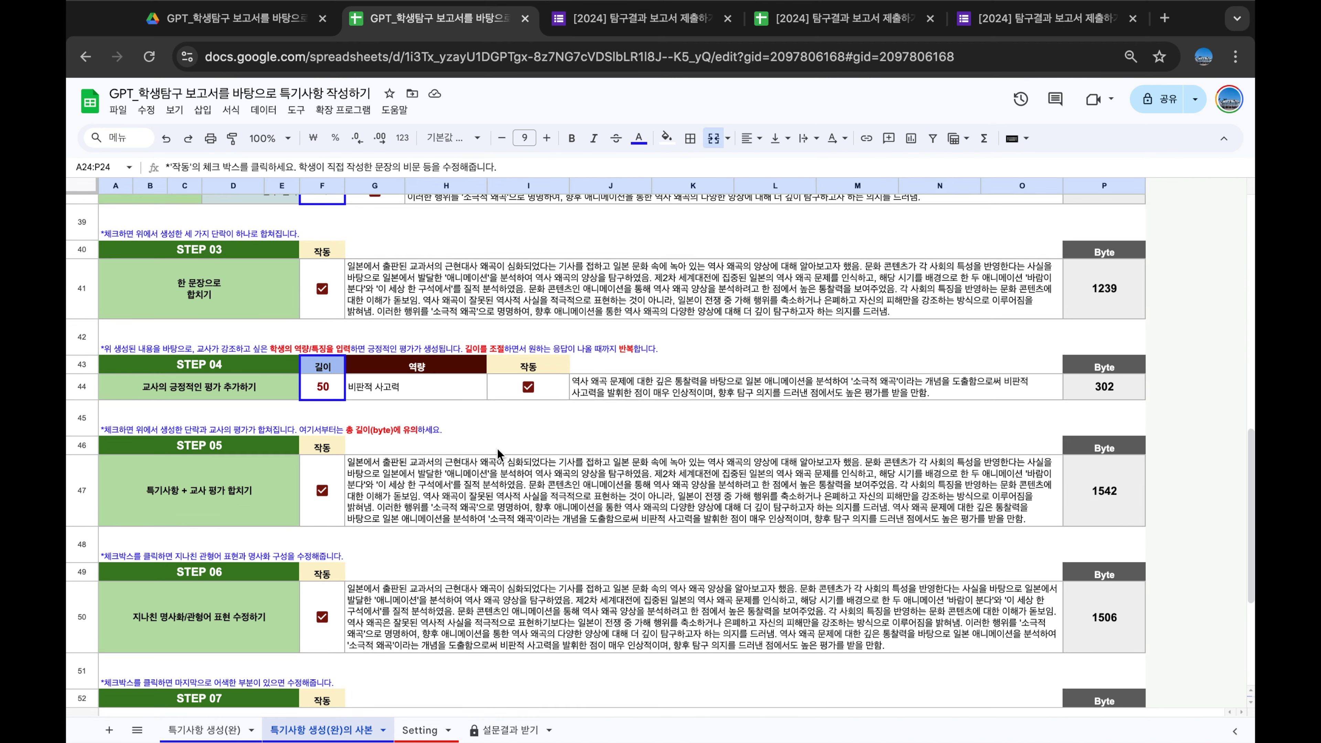
scroll(498, 451, up, 6)
scroll(498, 452, up, 5)
click(640, 18)
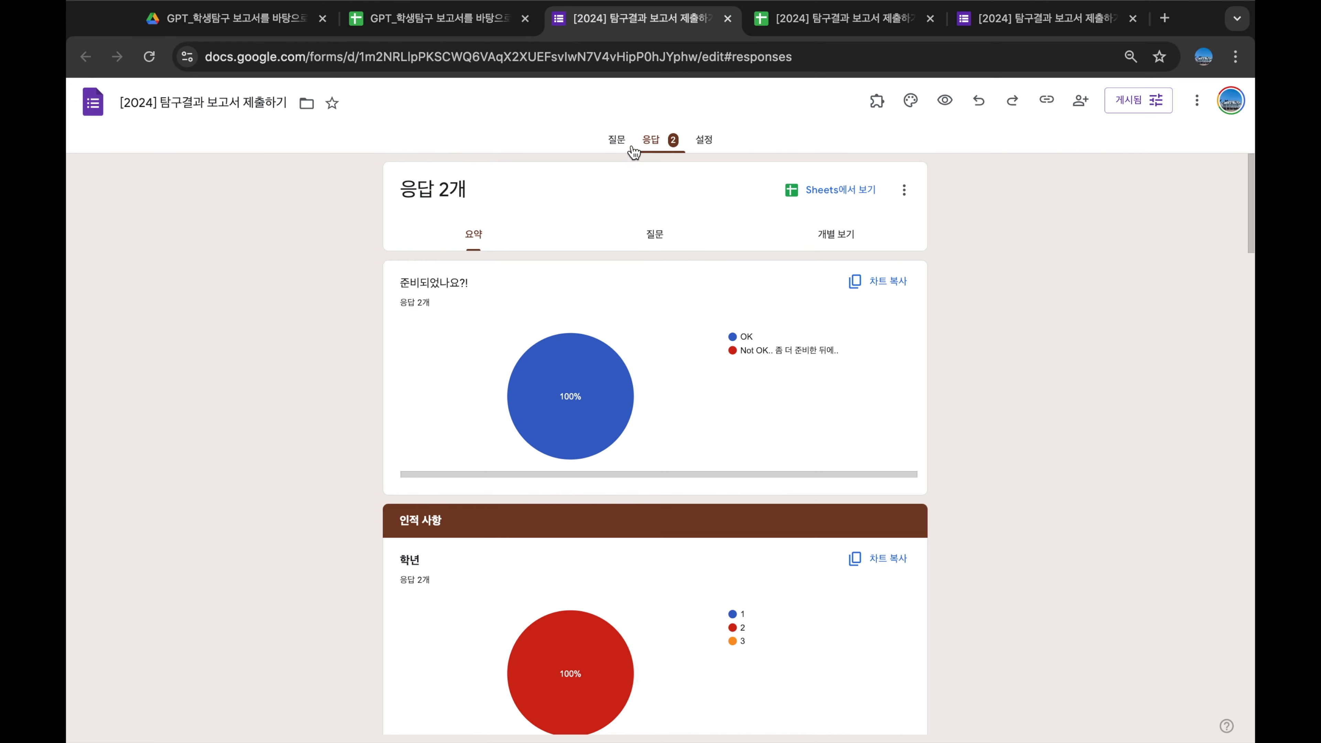
View the form's questions, including the inquiry-topic question
click(618, 140)
scroll(613, 424, down, 20)
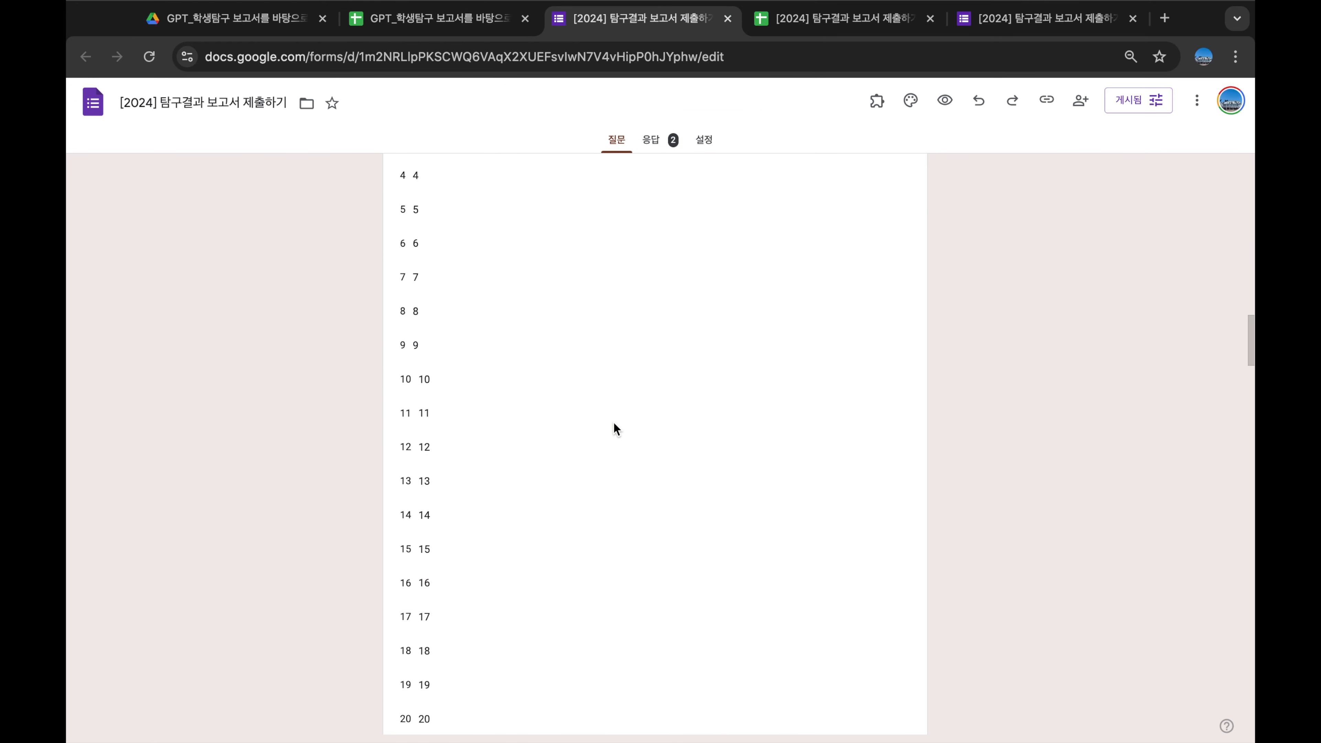
scroll(614, 422, down, 15)
click(613, 427)
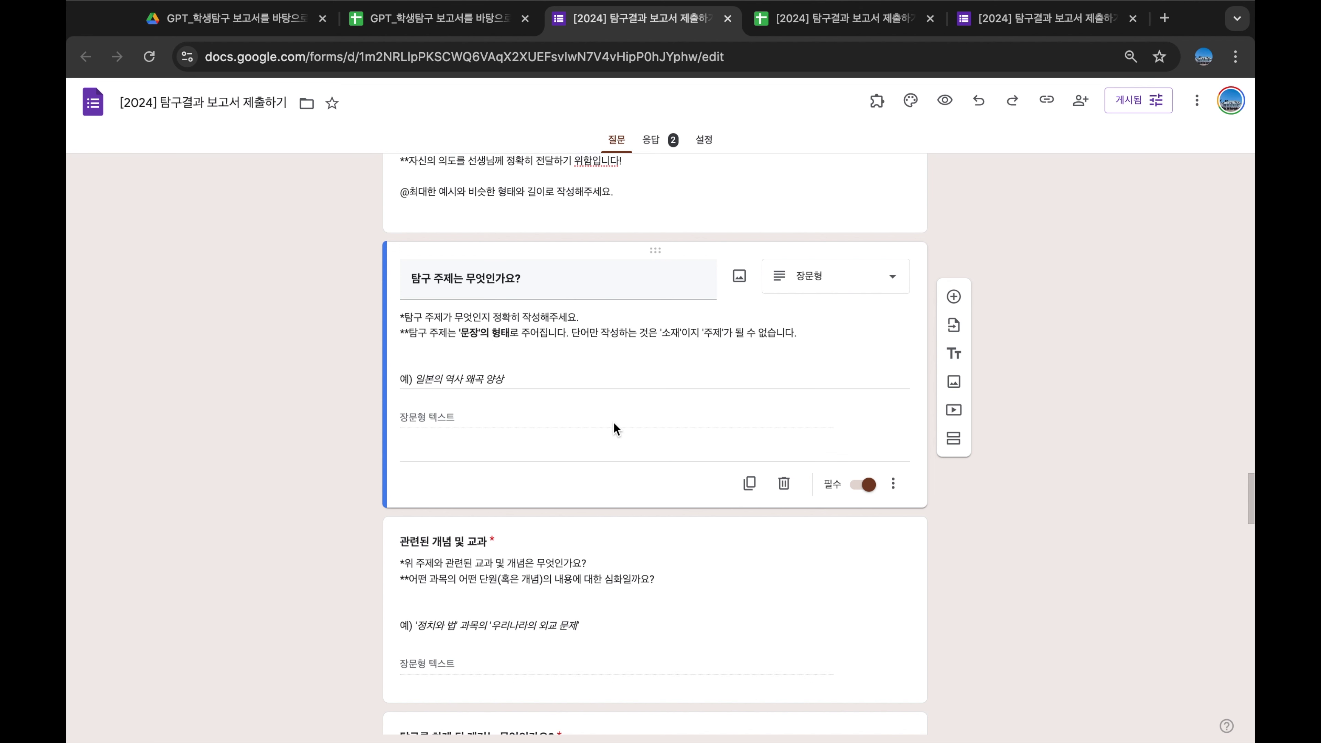
Look at the student preview and response sheet, then return to the GPT template spreadsheet
click(1061, 18)
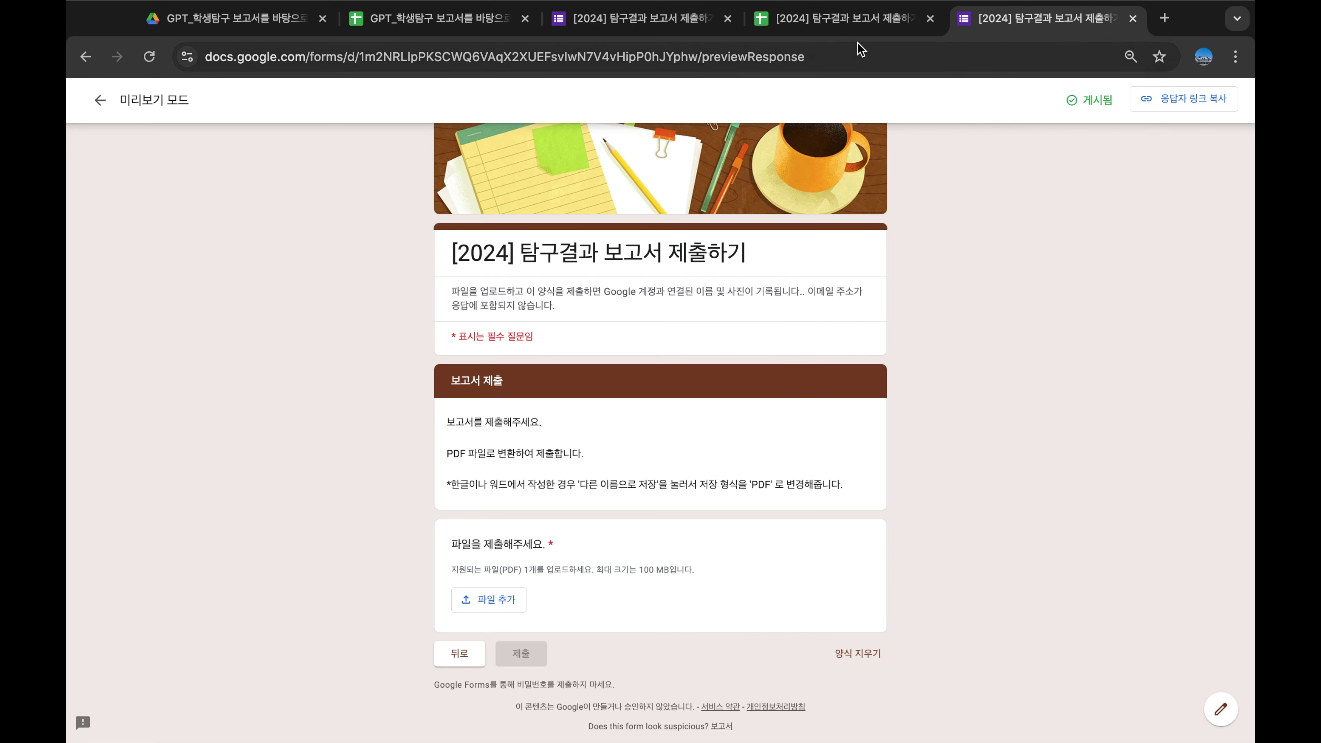
click(840, 21)
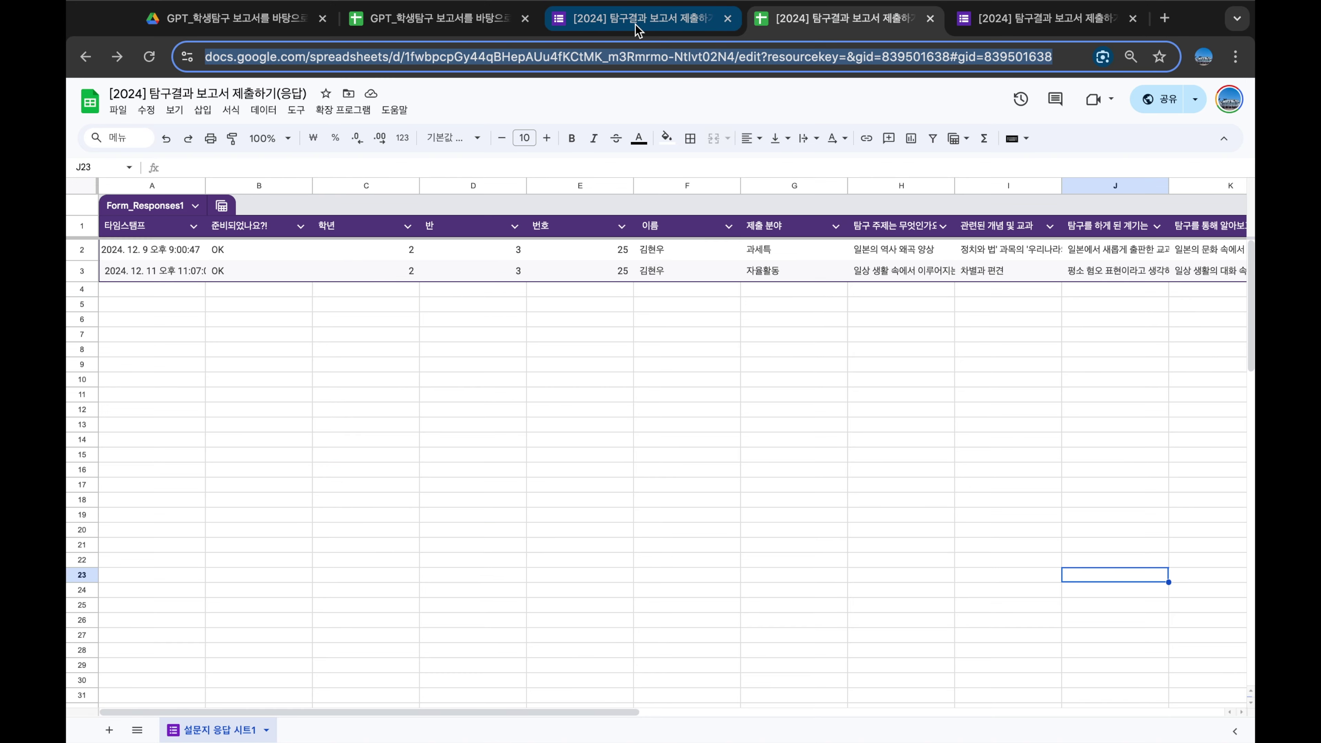
click(635, 21)
click(468, 21)
scroll(528, 360, down, 10)
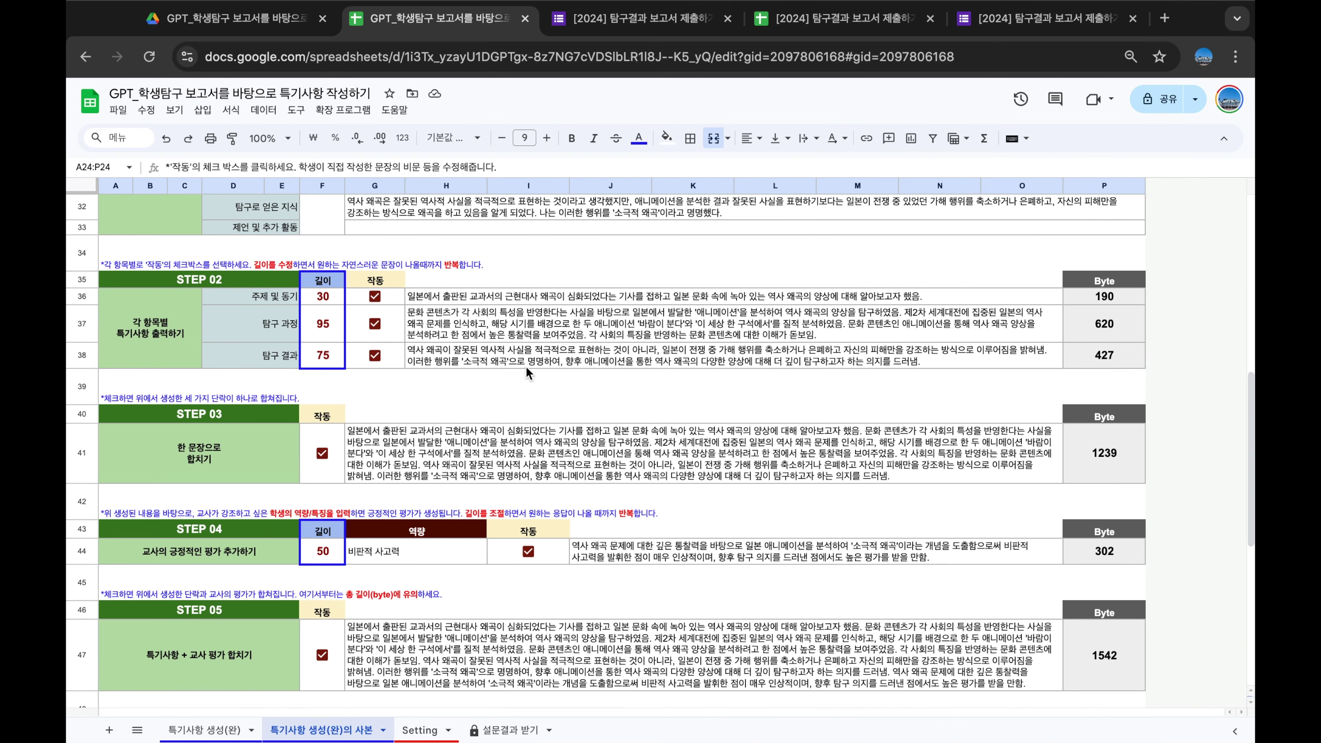